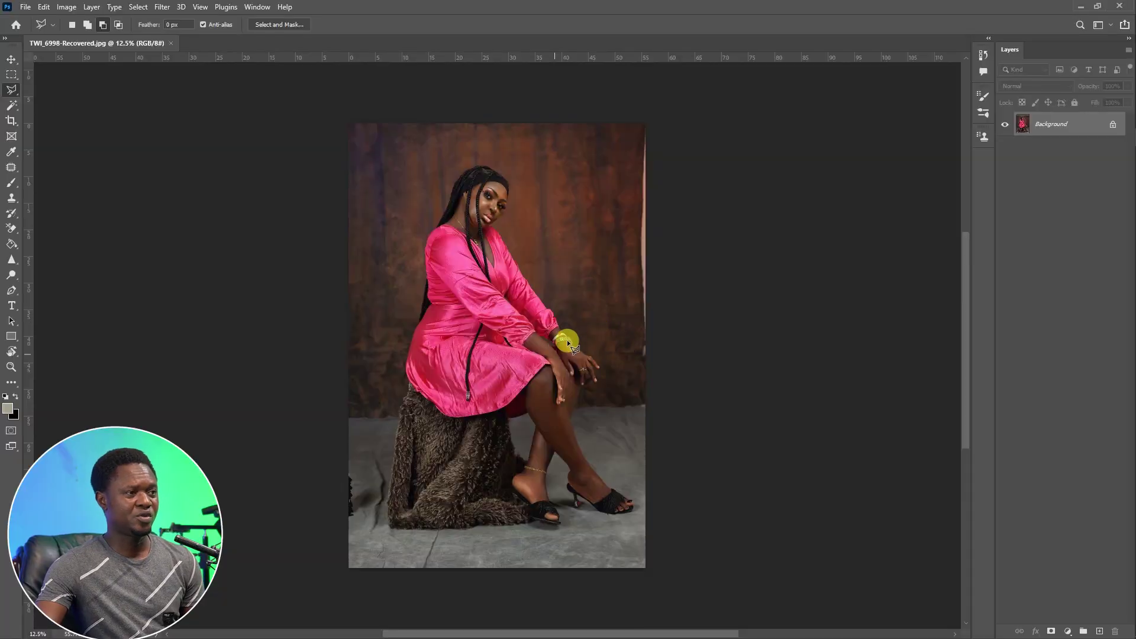
- Duplicate the Background layer of the portrait
{"action": "key", "text": "ctrl+plus"}
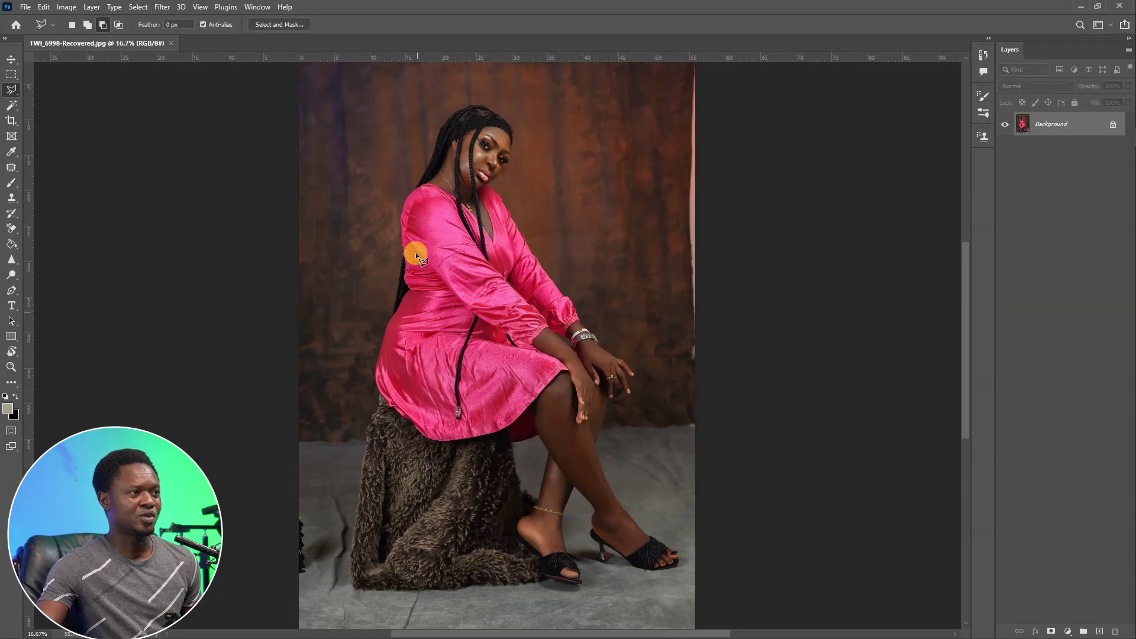
{"action": "key", "text": "ctrl+minus"}
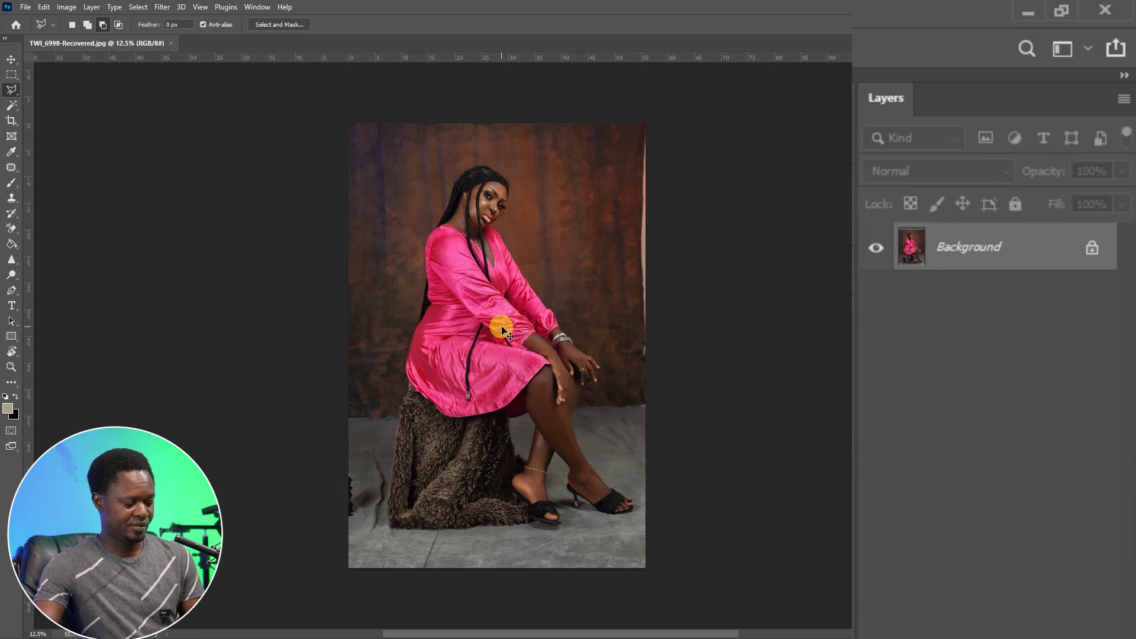
{"action": "key", "text": "ctrl+j"}
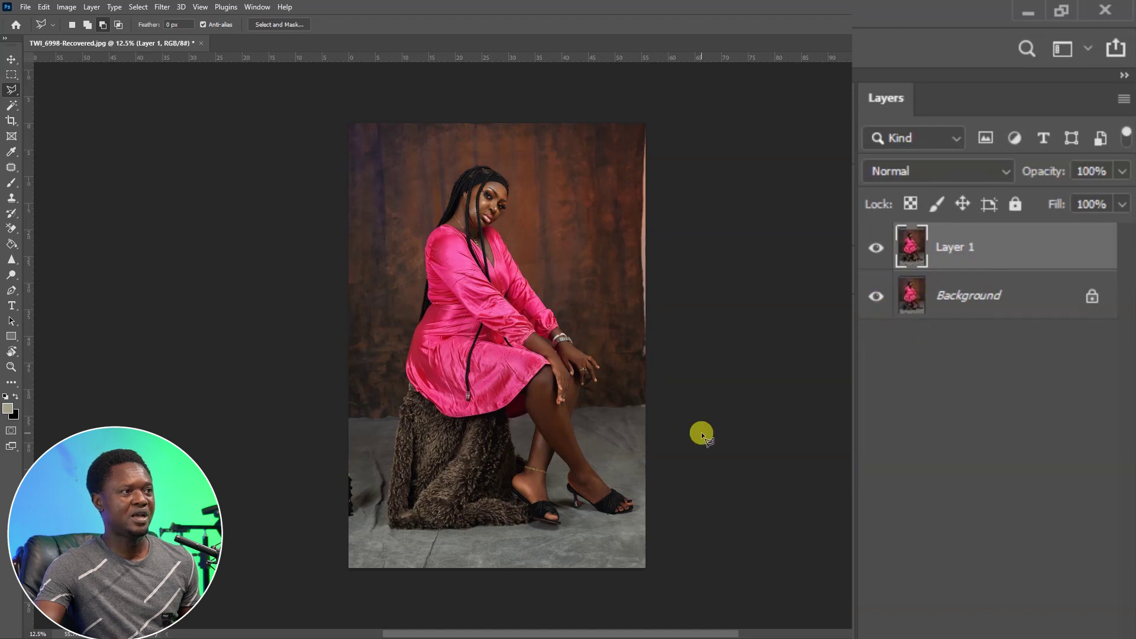
- Use the Patch tool to smooth the grey floor cloth between the image's left edge and the upper part of the fur seat
{"action": "key", "text": "ctrl+plus"}
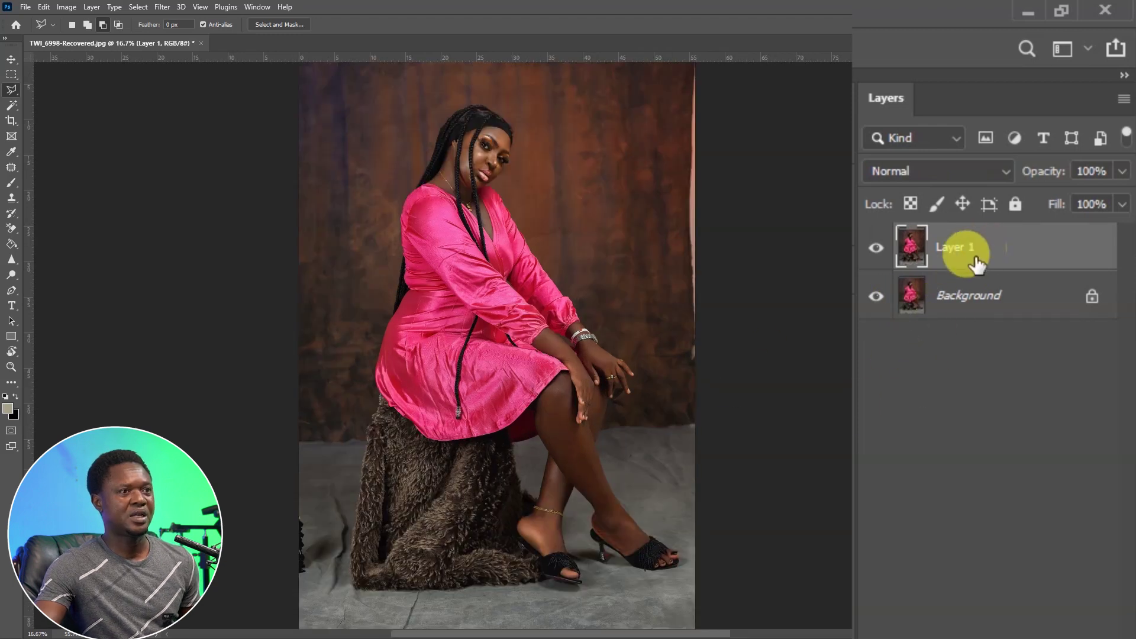
{"action": "left_click", "coordinate": [12, 170]}
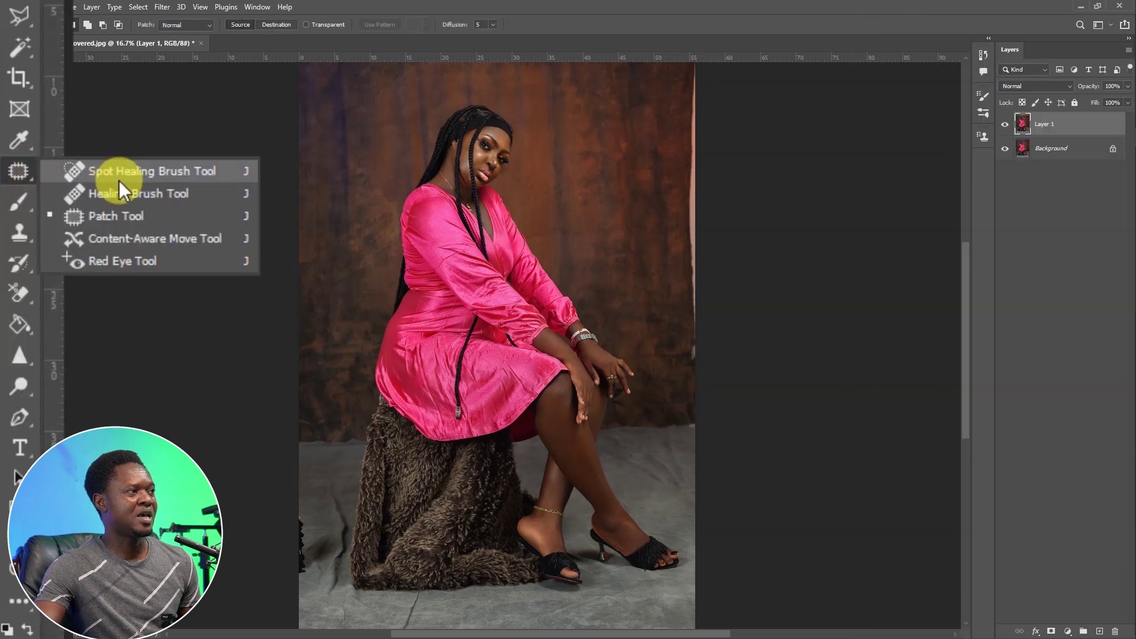
{"action": "left_click", "coordinate": [101, 214]}
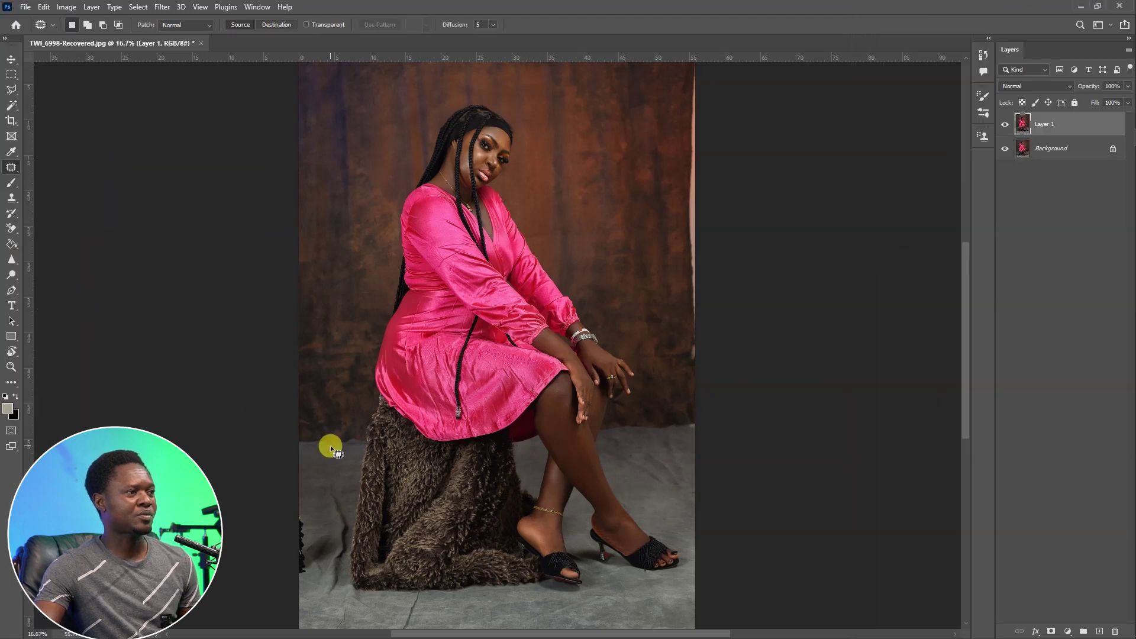
{"action": "scroll", "coordinate": [390, 452], "scroll_direction": "up", "scroll_amount": 2}
{"action": "mouse_move", "coordinate": [448, 262]}
{"action": "left_mouse_down"}
{"action": "mouse_move", "coordinate": [433, 268]}
{"action": "mouse_move", "coordinate": [432, 251]}
{"action": "mouse_move", "coordinate": [417, 249]}
{"action": "left_mouse_up"}
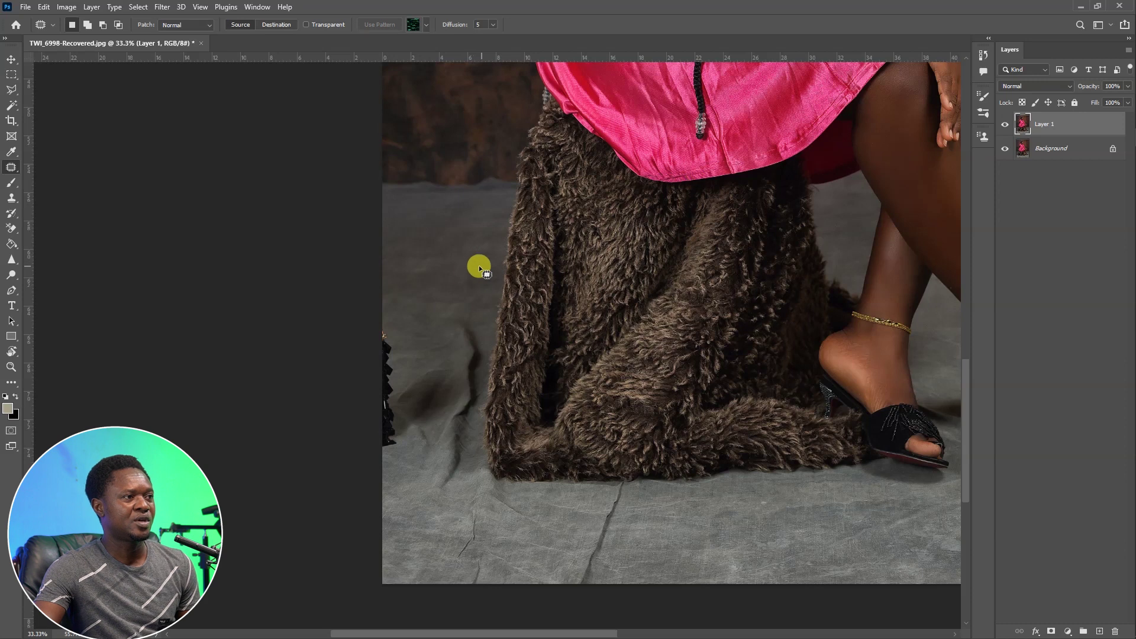
{"action": "mouse_move", "coordinate": [485, 281]}
{"action": "left_mouse_down"}
{"action": "mouse_move", "coordinate": [456, 243]}
{"action": "mouse_move", "coordinate": [491, 249]}
{"action": "mouse_move", "coordinate": [487, 213]}
{"action": "left_mouse_up"}
{"action": "left_click_drag", "start_coordinate": [474, 226], "coordinate": [438, 220]}
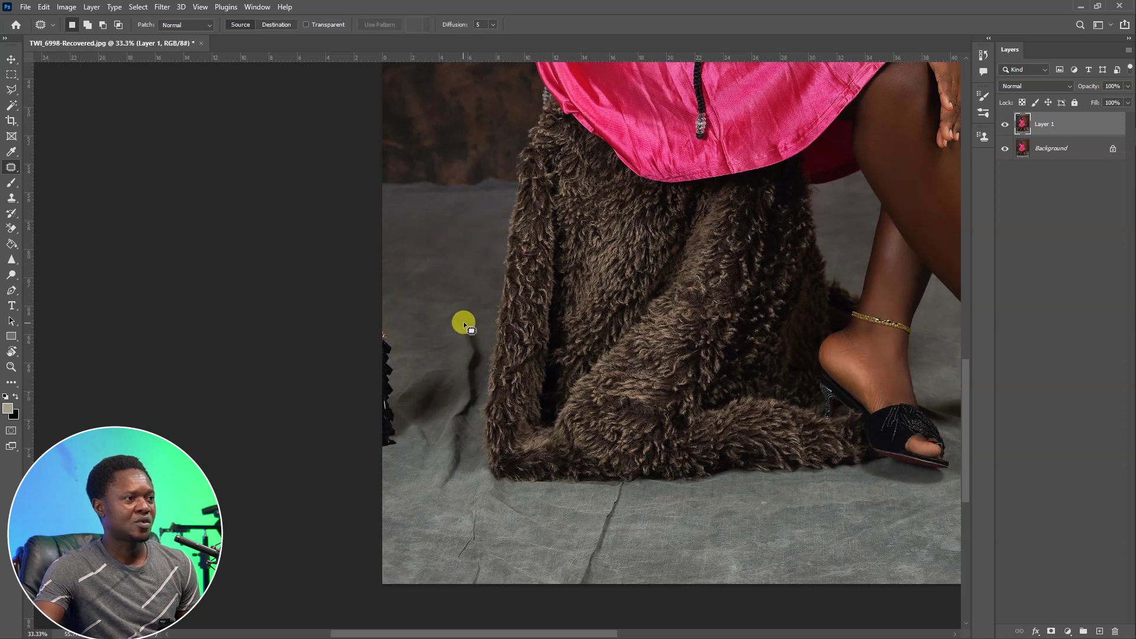
{"action": "mouse_move", "coordinate": [465, 310]}
{"action": "left_mouse_down"}
{"action": "mouse_move", "coordinate": [471, 386]}
{"action": "mouse_move", "coordinate": [489, 360]}
{"action": "mouse_move", "coordinate": [480, 317]}
{"action": "mouse_move", "coordinate": [457, 329]}
{"action": "mouse_move", "coordinate": [415, 300]}
{"action": "left_mouse_up"}
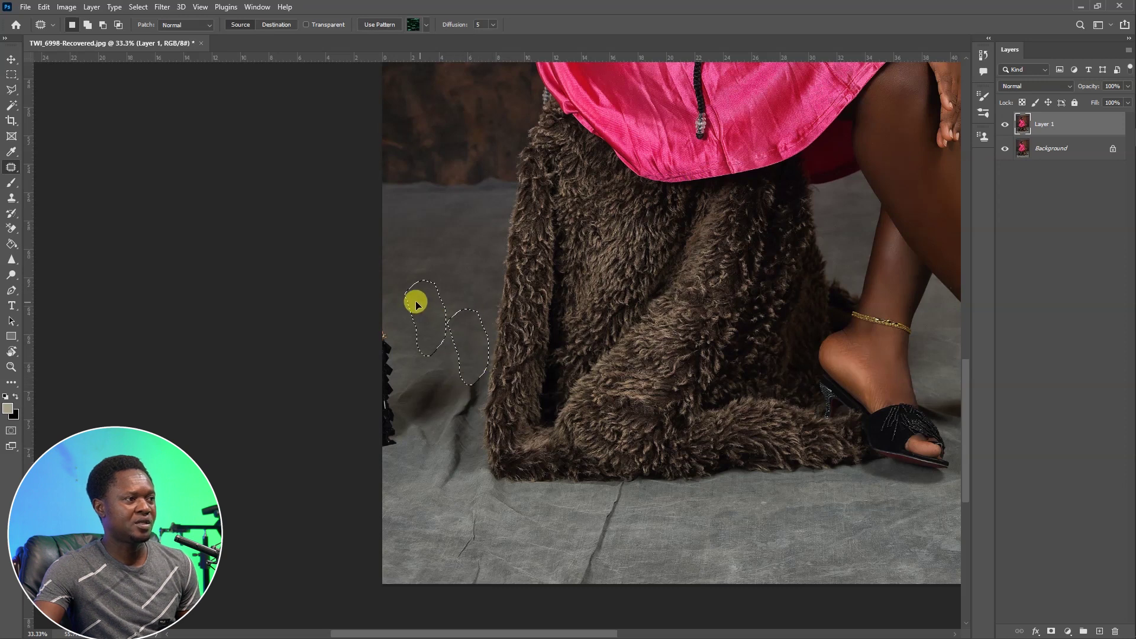
- Patch away the dark folds in the floor cloth beside the lower left corner of the fur seat
{"action": "scroll", "coordinate": [436, 321], "scroll_direction": "down", "scroll_amount": 3}
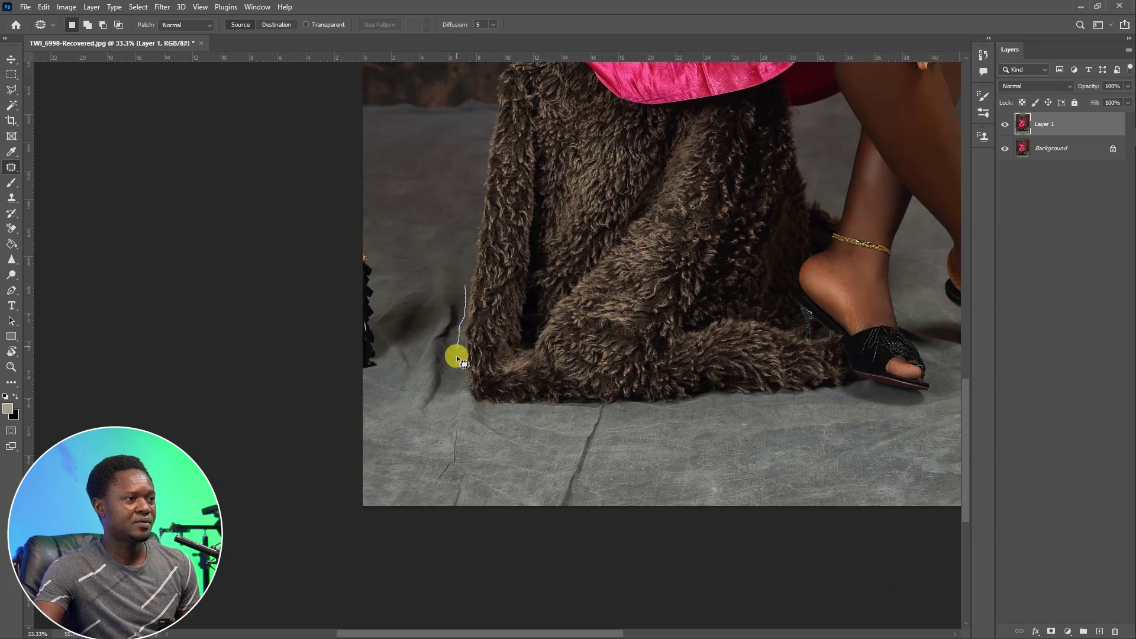
{"action": "left_click_drag", "start_coordinate": [442, 281], "coordinate": [465, 285]}
{"action": "left_click_drag", "start_coordinate": [441, 340], "coordinate": [436, 266]}
{"action": "mouse_move", "coordinate": [411, 281]}
{"action": "left_mouse_down"}
{"action": "mouse_move", "coordinate": [375, 318]}
{"action": "mouse_move", "coordinate": [411, 284]}
{"action": "left_mouse_up"}
{"action": "left_click_drag", "start_coordinate": [402, 325], "coordinate": [407, 286]}
{"action": "mouse_move", "coordinate": [413, 246]}
{"action": "left_mouse_down"}
{"action": "mouse_move", "coordinate": [424, 286]}
{"action": "mouse_move", "coordinate": [415, 249]}
{"action": "left_mouse_up"}
{"action": "left_click_drag", "start_coordinate": [427, 277], "coordinate": [451, 239]}
{"action": "mouse_move", "coordinate": [467, 277]}
{"action": "left_mouse_down"}
{"action": "mouse_move", "coordinate": [459, 245]}
{"action": "mouse_move", "coordinate": [414, 220]}
{"action": "left_mouse_up"}
{"action": "key", "text": "ctrl+d"}
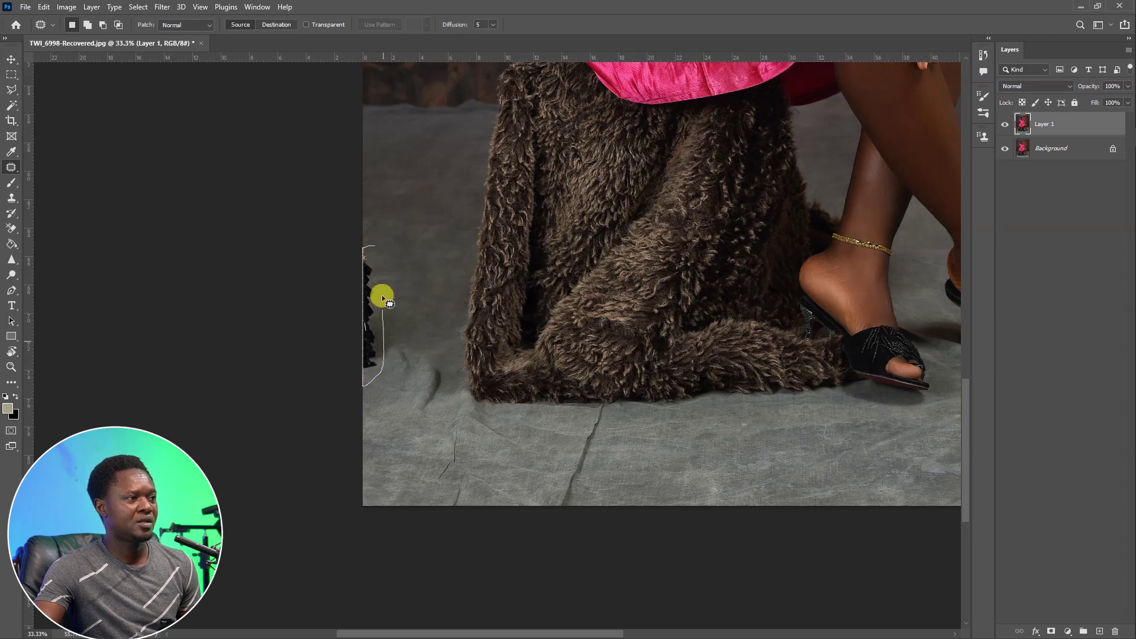
- Patch out the black object at the floor's left edge and the fold between it and the fur seat
{"action": "mouse_move", "coordinate": [384, 259]}
{"action": "left_mouse_down"}
{"action": "mouse_move", "coordinate": [370, 278]}
{"action": "mouse_move", "coordinate": [370, 155]}
{"action": "left_mouse_up"}
{"action": "key", "text": "ctrl+d"}
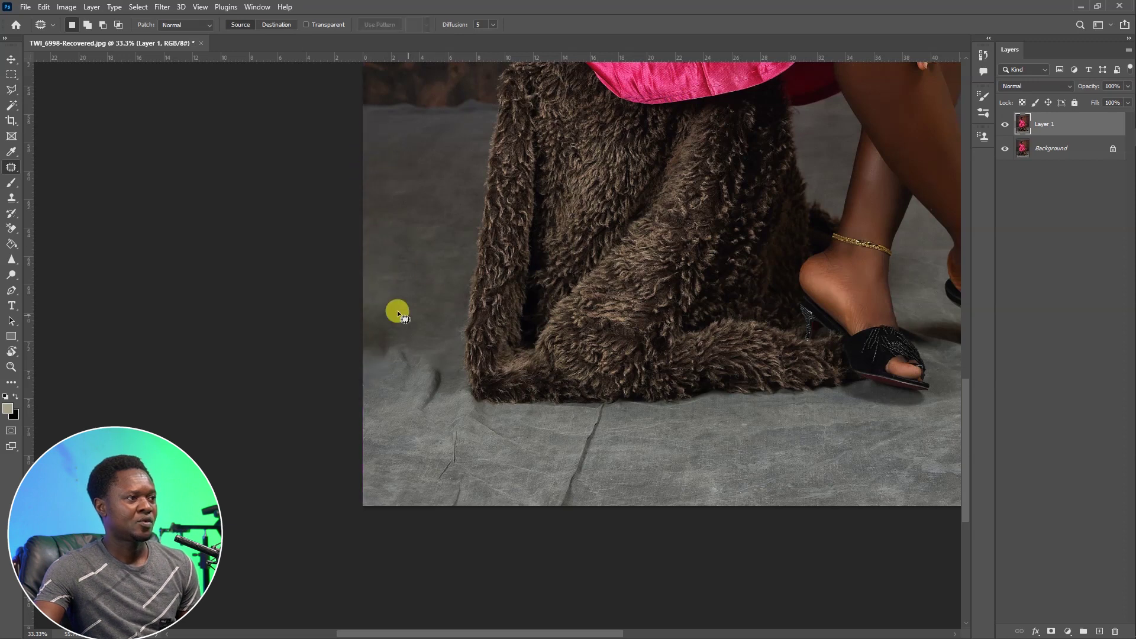
{"action": "mouse_move", "coordinate": [413, 342]}
{"action": "left_mouse_down"}
{"action": "mouse_move", "coordinate": [398, 261]}
{"action": "mouse_move", "coordinate": [408, 259]}
{"action": "mouse_move", "coordinate": [432, 418]}
{"action": "mouse_move", "coordinate": [434, 362]}
{"action": "left_mouse_up"}
{"action": "key", "text": "ctrl+d"}
{"action": "left_click_drag", "start_coordinate": [424, 387], "coordinate": [389, 388]}
{"action": "key", "text": "ctrl+d"}
- Patch out the thin creases and uneven marks across the lower left corner of the floor
{"action": "left_click_drag", "start_coordinate": [454, 403], "coordinate": [461, 395]}
{"action": "mouse_move", "coordinate": [455, 396]}
{"action": "left_mouse_down"}
{"action": "mouse_move", "coordinate": [406, 393]}
{"action": "mouse_move", "coordinate": [380, 309]}
{"action": "mouse_move", "coordinate": [445, 347]}
{"action": "left_mouse_up"}
{"action": "key", "text": "ctrl+d"}
{"action": "mouse_move", "coordinate": [440, 347]}
{"action": "left_mouse_down"}
{"action": "mouse_move", "coordinate": [368, 348]}
{"action": "mouse_move", "coordinate": [404, 356]}
{"action": "left_mouse_up"}
{"action": "left_click_drag", "start_coordinate": [395, 356], "coordinate": [367, 354]}
{"action": "key", "text": "ctrl+d"}
{"action": "mouse_move", "coordinate": [373, 399]}
{"action": "left_mouse_down"}
{"action": "mouse_move", "coordinate": [393, 391]}
{"action": "mouse_move", "coordinate": [383, 386]}
{"action": "left_mouse_up"}
{"action": "left_click_drag", "start_coordinate": [388, 400], "coordinate": [373, 376]}
{"action": "key", "text": "ctrl+d"}
{"action": "mouse_move", "coordinate": [399, 384]}
{"action": "left_mouse_down"}
{"action": "mouse_move", "coordinate": [446, 420]}
{"action": "mouse_move", "coordinate": [400, 389]}
{"action": "mouse_move", "coordinate": [414, 387]}
{"action": "left_mouse_up"}
{"action": "mouse_move", "coordinate": [427, 376]}
{"action": "left_mouse_down"}
{"action": "mouse_move", "coordinate": [405, 357]}
{"action": "mouse_move", "coordinate": [478, 401]}
{"action": "mouse_move", "coordinate": [427, 362]}
{"action": "left_mouse_up"}
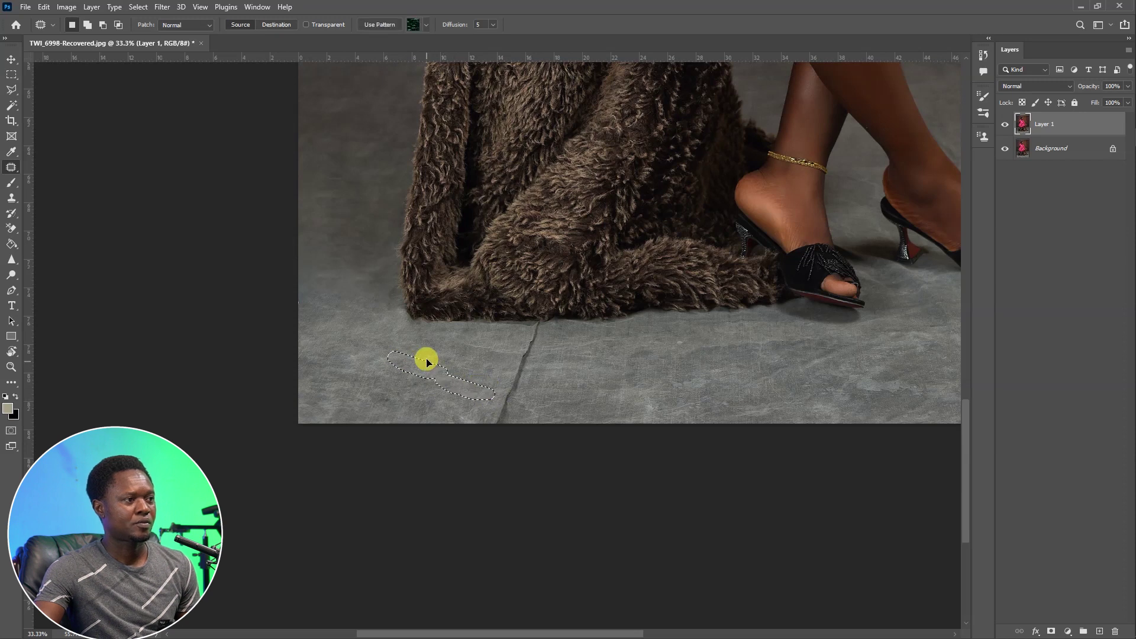
- Patch out the long crease and remaining marks on the floor in front of the fur seat and the front shoe
{"action": "left_click_drag", "start_coordinate": [513, 352], "coordinate": [532, 362]}
{"action": "left_click_drag", "start_coordinate": [523, 358], "coordinate": [473, 357]}
{"action": "mouse_move", "coordinate": [569, 344]}
{"action": "left_mouse_down"}
{"action": "mouse_move", "coordinate": [591, 355]}
{"action": "mouse_move", "coordinate": [603, 341]}
{"action": "left_mouse_up"}
{"action": "left_click_drag", "start_coordinate": [586, 354], "coordinate": [568, 369]}
{"action": "mouse_move", "coordinate": [602, 346]}
{"action": "left_mouse_down"}
{"action": "mouse_move", "coordinate": [584, 366]}
{"action": "mouse_move", "coordinate": [601, 354]}
{"action": "left_mouse_up"}
{"action": "mouse_move", "coordinate": [590, 356]}
{"action": "left_mouse_down"}
{"action": "mouse_move", "coordinate": [654, 363]}
{"action": "mouse_move", "coordinate": [552, 376]}
{"action": "left_mouse_up"}
{"action": "mouse_move", "coordinate": [662, 329]}
{"action": "left_mouse_down"}
{"action": "mouse_move", "coordinate": [561, 334]}
{"action": "mouse_move", "coordinate": [686, 345]}
{"action": "left_mouse_up"}
{"action": "mouse_move", "coordinate": [685, 360]}
{"action": "left_mouse_down"}
{"action": "mouse_move", "coordinate": [550, 377]}
{"action": "mouse_move", "coordinate": [471, 343]}
{"action": "left_mouse_up"}
{"action": "left_click_drag", "start_coordinate": [507, 351], "coordinate": [528, 336]}
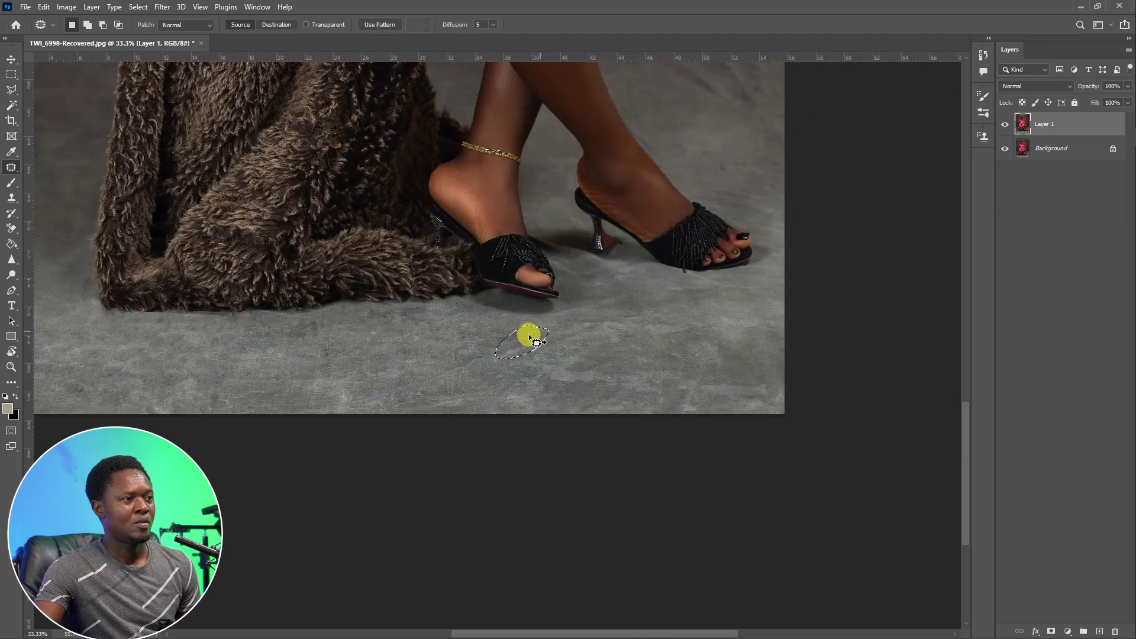
{"action": "mouse_move", "coordinate": [456, 390]}
{"action": "left_mouse_down"}
{"action": "mouse_move", "coordinate": [436, 395]}
{"action": "mouse_move", "coordinate": [439, 379]}
{"action": "left_mouse_up"}
{"action": "left_click_drag", "start_coordinate": [349, 401], "coordinate": [386, 398]}
{"action": "mouse_move", "coordinate": [476, 387]}
{"action": "left_mouse_down"}
{"action": "mouse_move", "coordinate": [447, 391]}
{"action": "mouse_move", "coordinate": [467, 405]}
{"action": "left_mouse_up"}
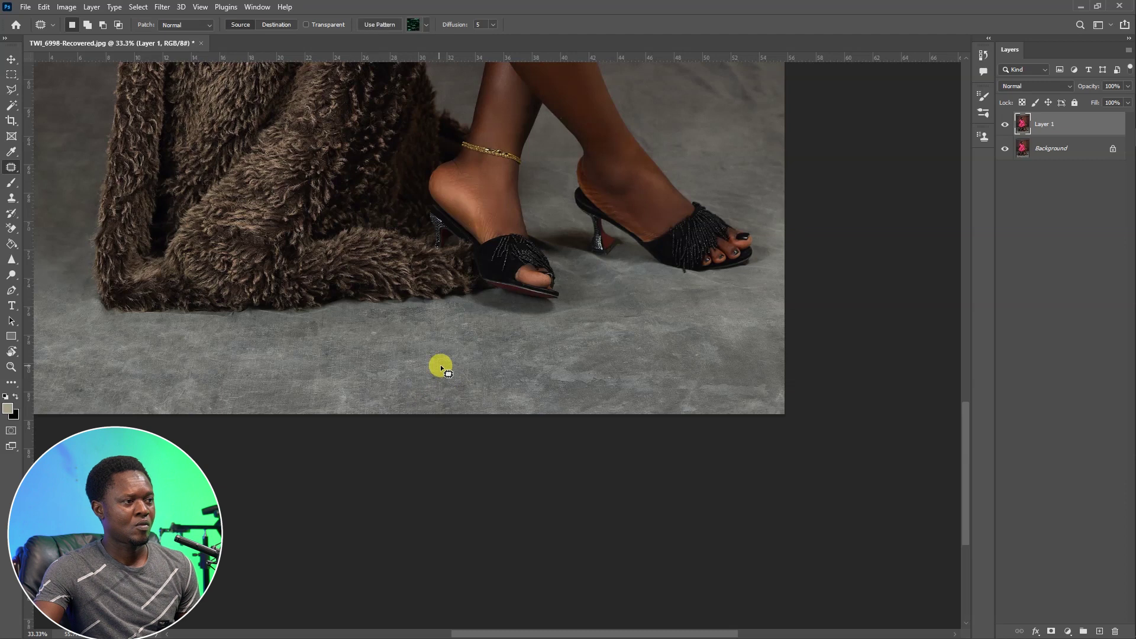
- Patch the light and dark blotches on the floor in the lower right corner, in front of the right shoe
{"action": "mouse_move", "coordinate": [613, 368]}
{"action": "left_mouse_down"}
{"action": "mouse_move", "coordinate": [669, 349]}
{"action": "mouse_move", "coordinate": [689, 387]}
{"action": "left_mouse_up"}
{"action": "left_click_drag", "start_coordinate": [699, 335], "coordinate": [751, 359]}
{"action": "mouse_move", "coordinate": [654, 344]}
{"action": "left_mouse_down"}
{"action": "mouse_move", "coordinate": [607, 377]}
{"action": "mouse_move", "coordinate": [628, 356]}
{"action": "left_mouse_up"}
{"action": "left_click_drag", "start_coordinate": [631, 360], "coordinate": [741, 347]}
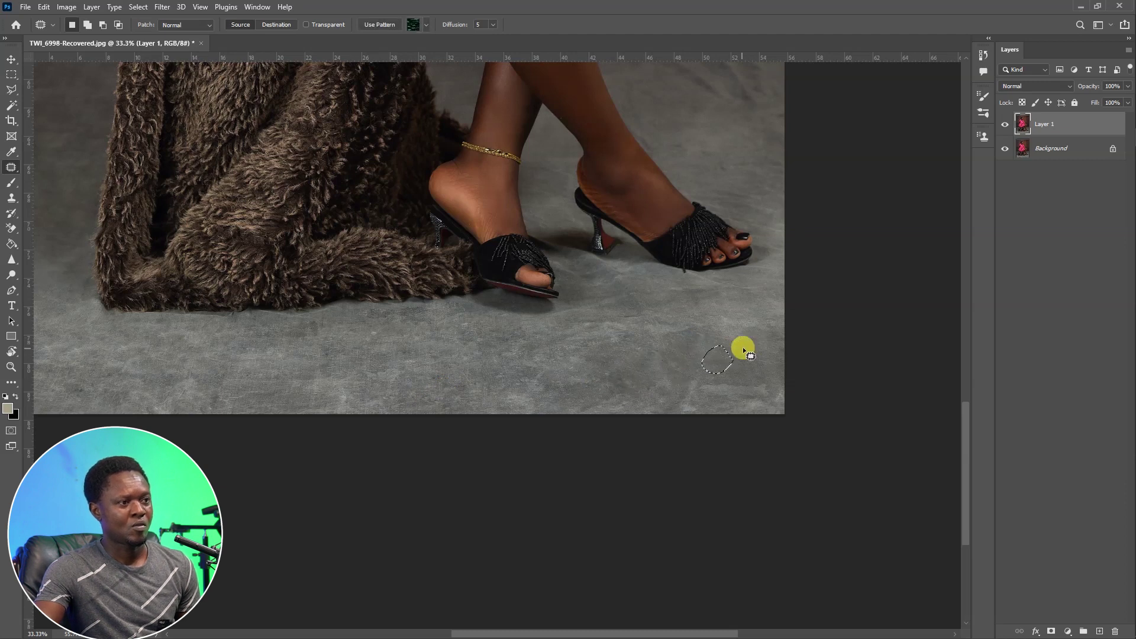
{"action": "left_click_drag", "start_coordinate": [663, 381], "coordinate": [678, 389]}
{"action": "left_click_drag", "start_coordinate": [676, 388], "coordinate": [736, 378]}
- Patch the marks on the floor cloth to the right of the crossed legs, just below the brown backdrop
{"action": "mouse_move", "coordinate": [453, 242]}
{"action": "left_mouse_down"}
{"action": "mouse_move", "coordinate": [575, 385]}
{"action": "mouse_move", "coordinate": [435, 440]}
{"action": "left_mouse_up"}
{"action": "left_click_drag", "start_coordinate": [614, 191], "coordinate": [682, 271]}
{"action": "mouse_move", "coordinate": [677, 228]}
{"action": "left_mouse_down"}
{"action": "mouse_move", "coordinate": [731, 285]}
{"action": "mouse_move", "coordinate": [736, 244]}
{"action": "left_mouse_up"}
{"action": "mouse_move", "coordinate": [723, 197]}
{"action": "left_mouse_down"}
{"action": "mouse_move", "coordinate": [754, 290]}
{"action": "mouse_move", "coordinate": [739, 212]}
{"action": "left_mouse_up"}
{"action": "left_click_drag", "start_coordinate": [740, 214], "coordinate": [720, 271]}
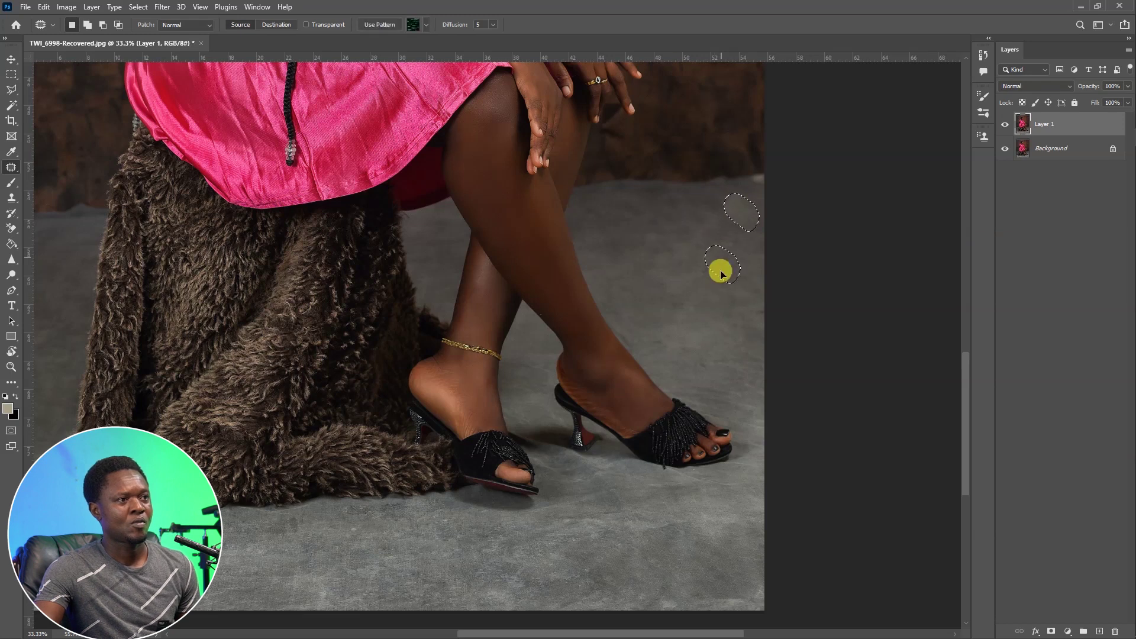
{"action": "key", "text": "ctrl+d"}
{"action": "mouse_move", "coordinate": [618, 506]}
{"action": "left_mouse_down"}
{"action": "mouse_move", "coordinate": [718, 367]}
{"action": "mouse_move", "coordinate": [709, 382]}
{"action": "left_mouse_up"}
{"action": "left_click_drag", "start_coordinate": [686, 379], "coordinate": [789, 387]}
{"action": "key", "text": "ctrl+d"}
- Smooth the remaining uneven areas of the floor around the feet and legs with the Patch tool
{"action": "mouse_move", "coordinate": [520, 401]}
{"action": "left_mouse_down"}
{"action": "mouse_move", "coordinate": [614, 395]}
{"action": "mouse_move", "coordinate": [746, 501]}
{"action": "left_mouse_up"}
{"action": "left_click_drag", "start_coordinate": [744, 292], "coordinate": [410, 394]}
{"action": "mouse_move", "coordinate": [656, 283]}
{"action": "left_mouse_down"}
{"action": "mouse_move", "coordinate": [651, 291]}
{"action": "mouse_move", "coordinate": [692, 291]}
{"action": "left_mouse_up"}
{"action": "key", "text": "ctrl+d"}
{"action": "mouse_move", "coordinate": [504, 379]}
{"action": "left_mouse_down"}
{"action": "mouse_move", "coordinate": [614, 318]}
{"action": "mouse_move", "coordinate": [761, 292]}
{"action": "left_mouse_up"}
{"action": "key", "text": "ctrl+minus"}
{"action": "key", "text": "ctrl+minus"}
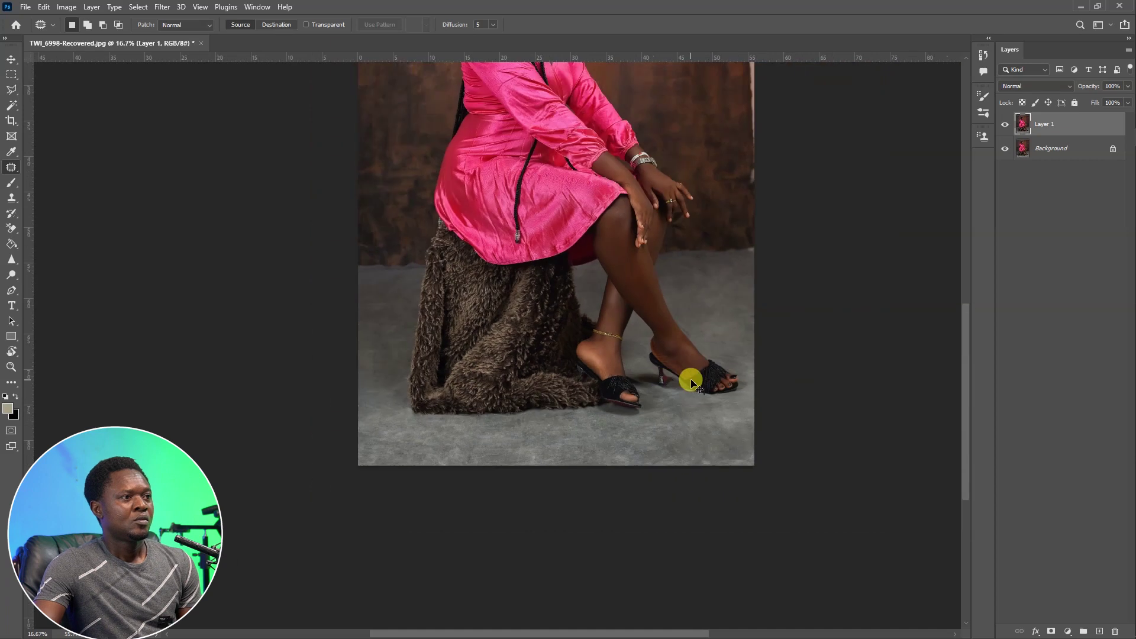
- Patch the dark bluish vertical streak in the upper left of the brown backdrop with cleaner backdrop texture
{"action": "key", "text": "ctrl+plus"}
{"action": "key", "text": "ctrl+plus"}
{"action": "left_click_drag", "start_coordinate": [591, 177], "coordinate": [657, 449]}
{"action": "left_click_drag", "start_coordinate": [554, 150], "coordinate": [688, 438]}
{"action": "left_click_drag", "start_coordinate": [621, 319], "coordinate": [603, 366]}
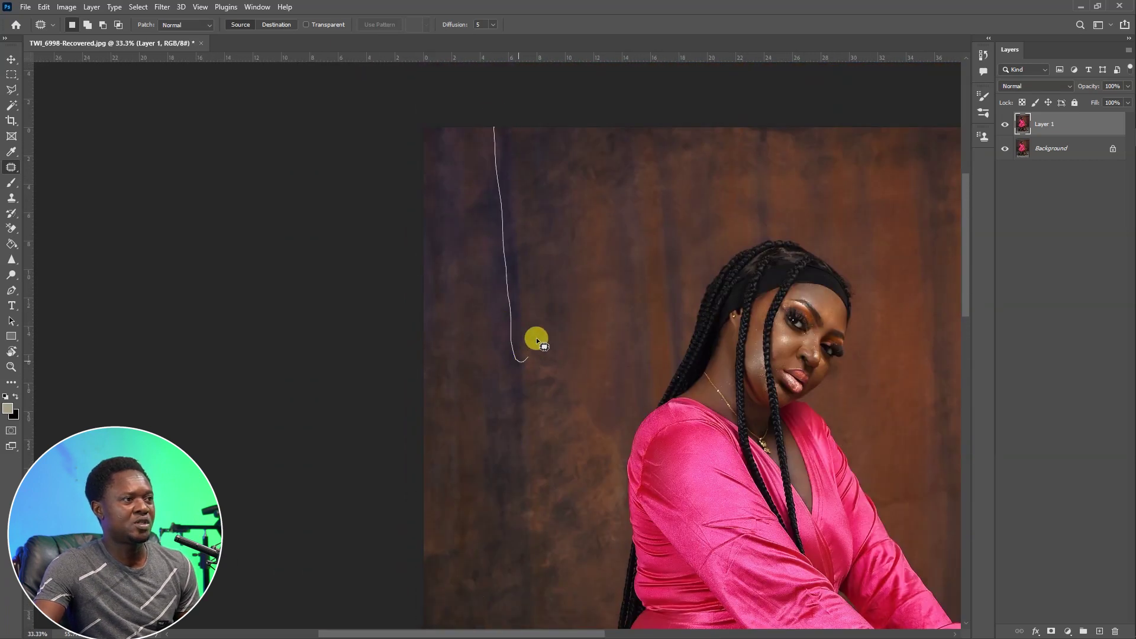
{"action": "mouse_move", "coordinate": [539, 155]}
{"action": "left_mouse_down"}
{"action": "mouse_move", "coordinate": [519, 111]}
{"action": "mouse_move", "coordinate": [509, 116]}
{"action": "left_mouse_up"}
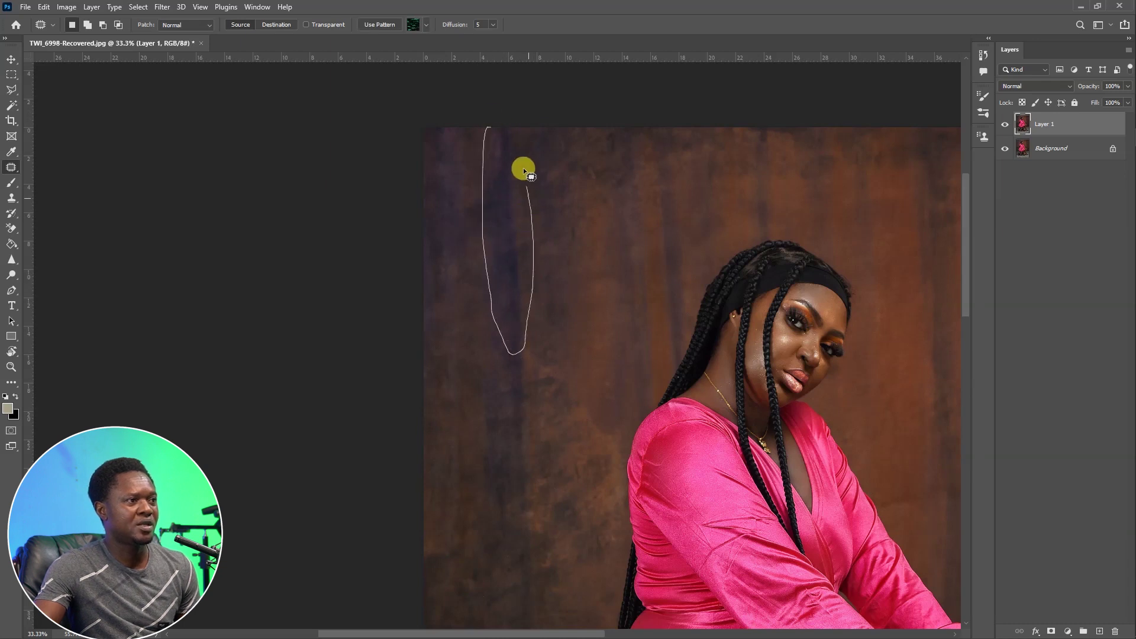
{"action": "left_click_drag", "start_coordinate": [514, 119], "coordinate": [501, 121]}
{"action": "left_click_drag", "start_coordinate": [503, 161], "coordinate": [591, 153]}
{"action": "key", "text": "ctrl+d"}
{"action": "left_click_drag", "start_coordinate": [590, 156], "coordinate": [554, 175]}
{"action": "key", "text": "ctrl+d"}
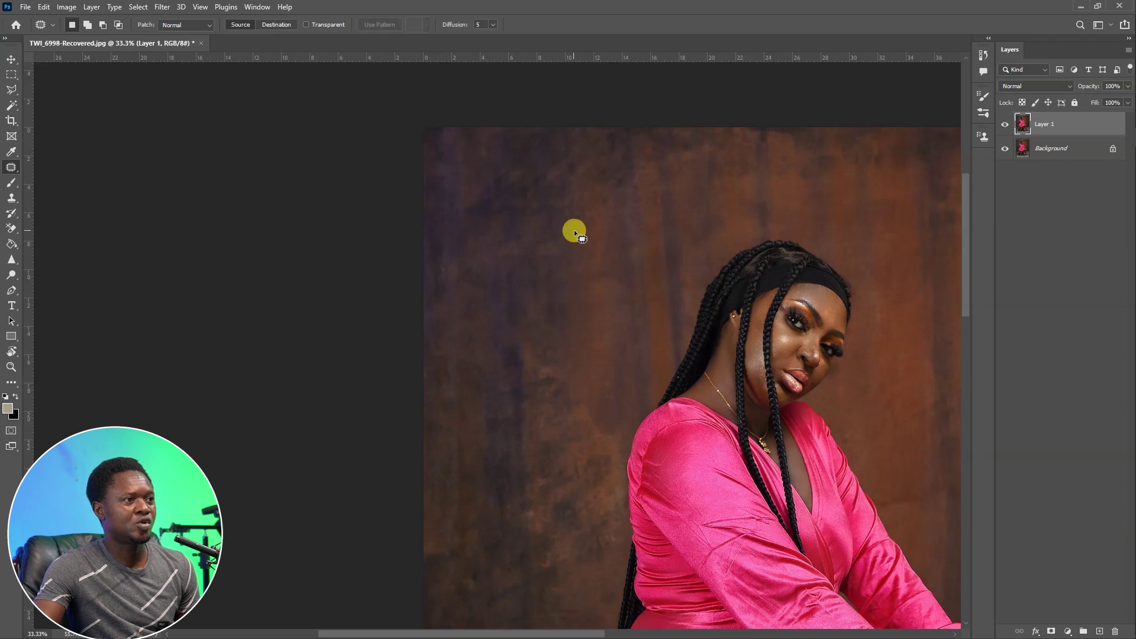
- Patch the long dark streak running down the backdrop to the left of the woman's shoulder
{"action": "left_click_drag", "start_coordinate": [531, 334], "coordinate": [542, 188]}
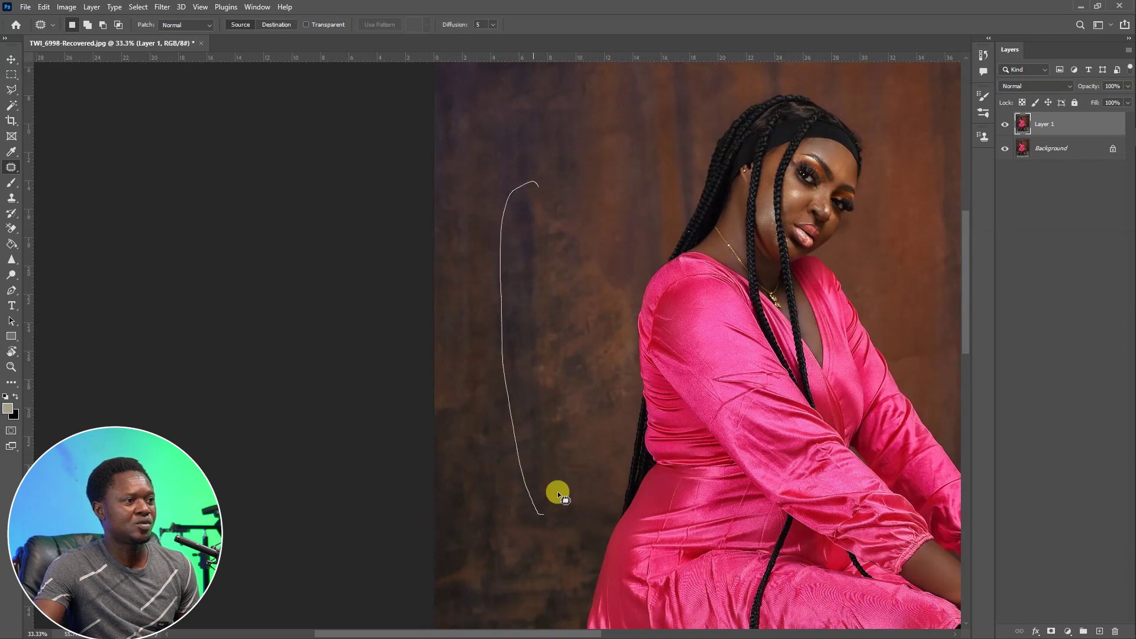
{"action": "mouse_move", "coordinate": [556, 448]}
{"action": "left_mouse_down"}
{"action": "mouse_move", "coordinate": [555, 429]}
{"action": "mouse_move", "coordinate": [575, 426]}
{"action": "left_mouse_up"}
{"action": "key", "text": "ctrl+d"}
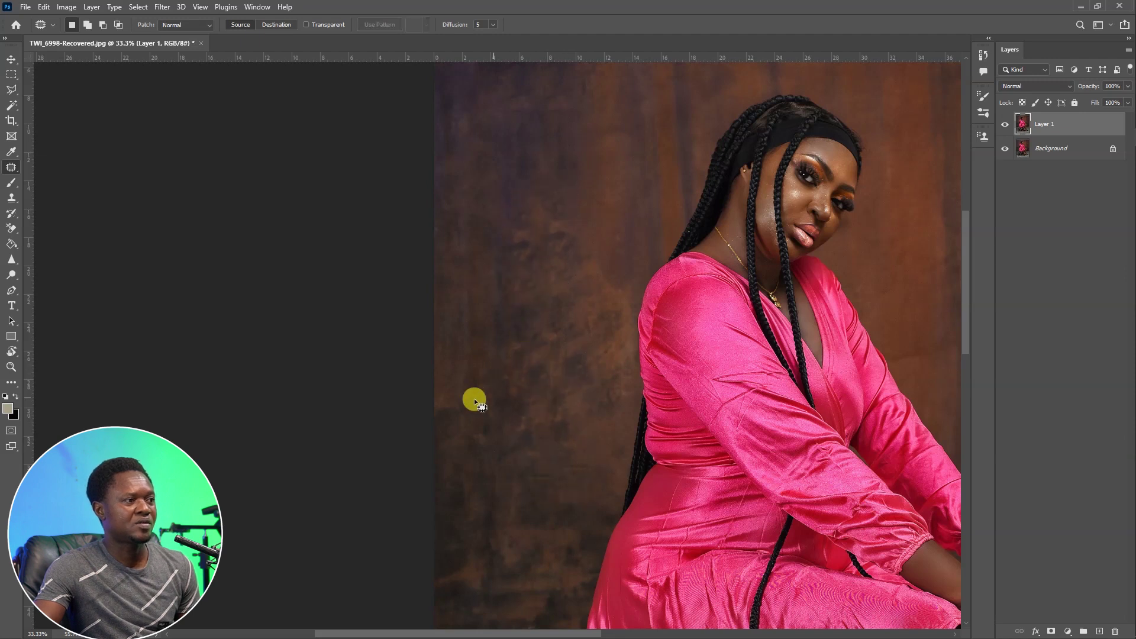
- Patch the vertical streaks along the left edge of the backdrop
{"action": "mouse_move", "coordinate": [475, 192]}
{"action": "left_mouse_down"}
{"action": "mouse_move", "coordinate": [496, 257]}
{"action": "mouse_move", "coordinate": [499, 190]}
{"action": "left_mouse_up"}
{"action": "key", "text": "ctrl+d"}
{"action": "left_click_drag", "start_coordinate": [499, 190], "coordinate": [496, 396]}
{"action": "mouse_move", "coordinate": [456, 189]}
{"action": "left_mouse_down"}
{"action": "mouse_move", "coordinate": [440, 415]}
{"action": "mouse_move", "coordinate": [458, 197]}
{"action": "left_mouse_up"}
{"action": "mouse_move", "coordinate": [451, 325]}
{"action": "left_mouse_down"}
{"action": "mouse_move", "coordinate": [436, 515]}
{"action": "mouse_move", "coordinate": [445, 524]}
{"action": "left_mouse_up"}
{"action": "key", "text": "ctrl+d"}
- Patch the vertical streaks in the backdrop just left of the woman's braids, up to the top of the image
{"action": "left_click_drag", "start_coordinate": [577, 375], "coordinate": [394, 330]}
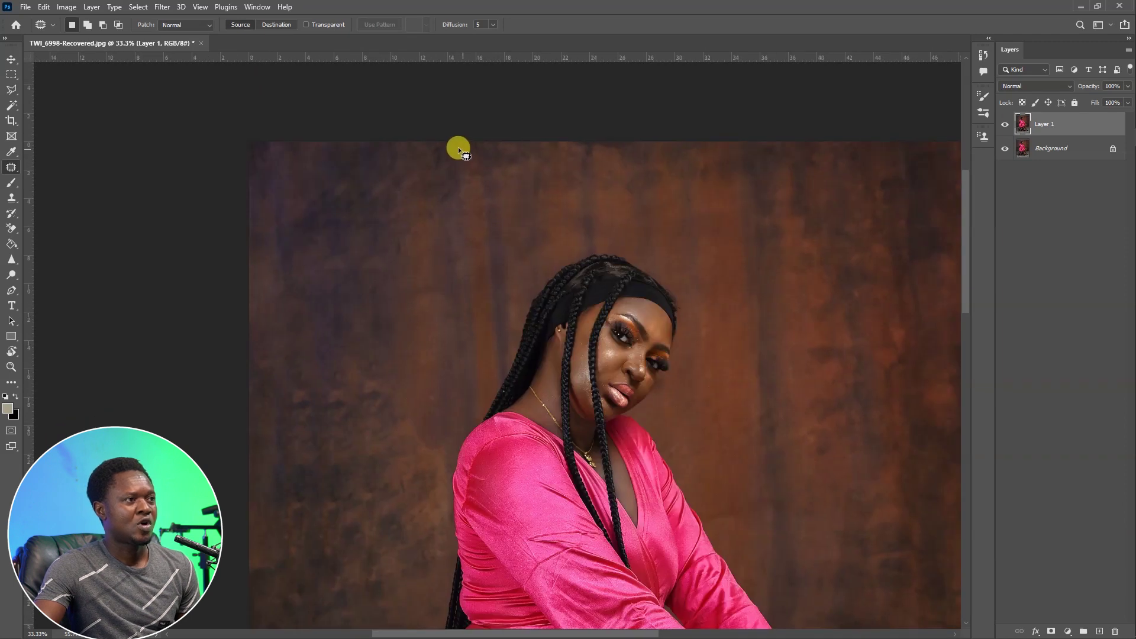
{"action": "mouse_move", "coordinate": [453, 413]}
{"action": "left_mouse_down"}
{"action": "mouse_move", "coordinate": [469, 424]}
{"action": "mouse_move", "coordinate": [476, 266]}
{"action": "left_mouse_up"}
{"action": "left_click_drag", "start_coordinate": [465, 163], "coordinate": [460, 155]}
{"action": "mouse_move", "coordinate": [451, 220]}
{"action": "left_mouse_down"}
{"action": "mouse_move", "coordinate": [416, 221]}
{"action": "mouse_move", "coordinate": [431, 405]}
{"action": "mouse_move", "coordinate": [464, 393]}
{"action": "mouse_move", "coordinate": [463, 358]}
{"action": "mouse_move", "coordinate": [480, 322]}
{"action": "left_mouse_up"}
{"action": "key", "text": "ctrl+d"}
{"action": "key", "text": "ctrl+d"}
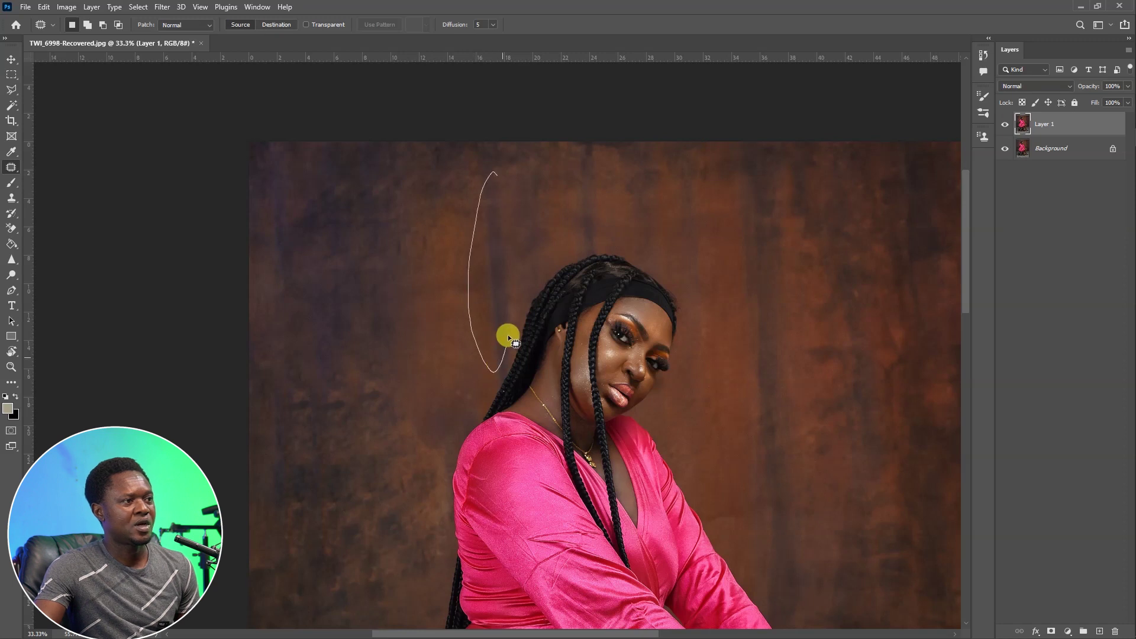
{"action": "left_click_drag", "start_coordinate": [513, 239], "coordinate": [497, 176]}
{"action": "left_click_drag", "start_coordinate": [490, 261], "coordinate": [464, 272]}
{"action": "key", "text": "ctrl+d"}
- Patch the dark streak in the backdrop directly above the woman's head
{"action": "left_click_drag", "start_coordinate": [521, 232], "coordinate": [393, 259]}
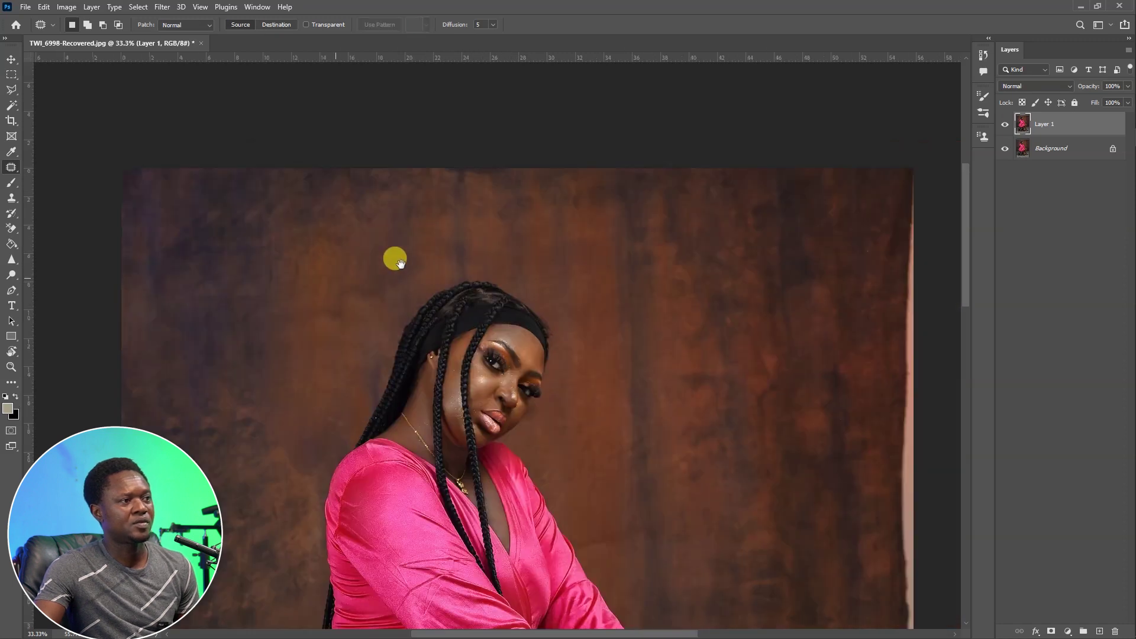
{"action": "left_click_drag", "start_coordinate": [474, 266], "coordinate": [486, 244]}
{"action": "mouse_move", "coordinate": [477, 231]}
{"action": "left_mouse_down"}
{"action": "mouse_move", "coordinate": [516, 197]}
{"action": "mouse_move", "coordinate": [588, 258]}
{"action": "left_mouse_up"}
{"action": "key", "text": "ctrl+d"}
{"action": "left_click_drag", "start_coordinate": [677, 402], "coordinate": [501, 388]}
- Patch the long dark vertical streak in the backdrop to the right of the woman's head
{"action": "key", "text": "ctrl+minus"}
{"action": "key", "text": "ctrl+minus"}
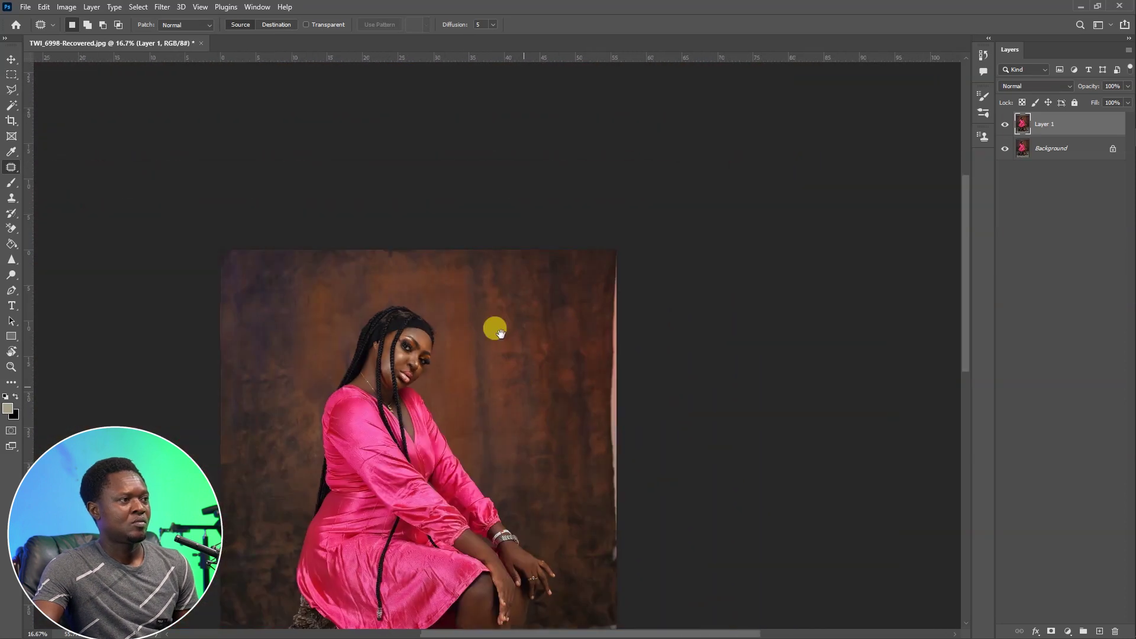
{"action": "left_click_drag", "start_coordinate": [505, 343], "coordinate": [476, 251]}
{"action": "mouse_move", "coordinate": [423, 164]}
{"action": "left_mouse_down"}
{"action": "mouse_move", "coordinate": [430, 248]}
{"action": "mouse_move", "coordinate": [440, 168]}
{"action": "mouse_move", "coordinate": [414, 178]}
{"action": "mouse_move", "coordinate": [435, 342]}
{"action": "mouse_move", "coordinate": [438, 212]}
{"action": "left_mouse_up"}
{"action": "key", "text": "ctrl+d"}
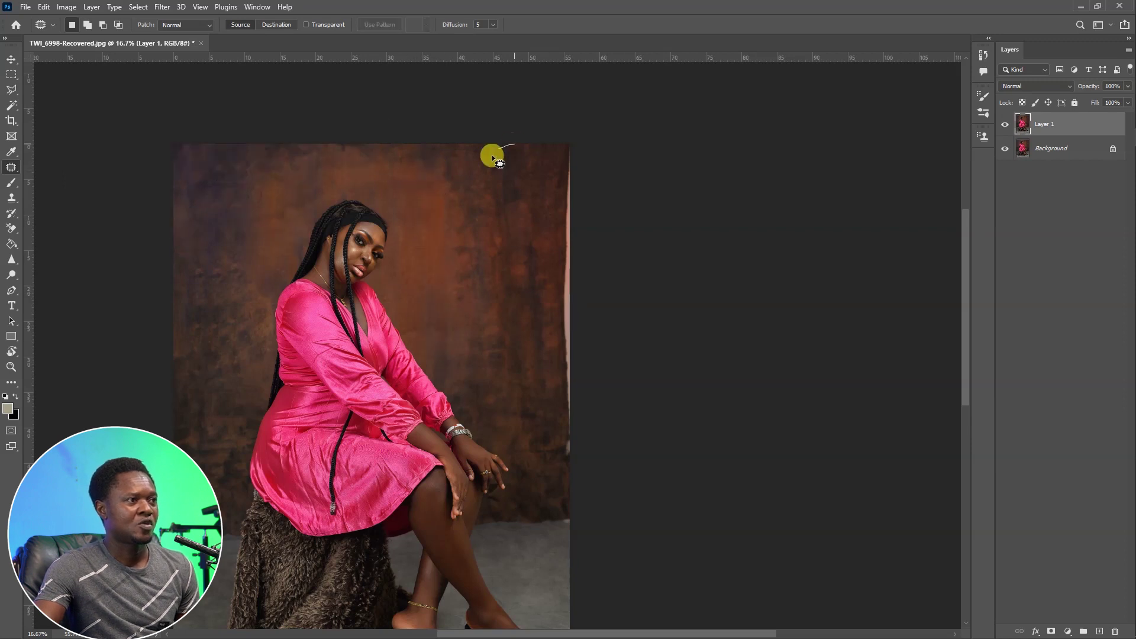
- Patch the dark streaks in the upper right area of the backdrop
{"action": "left_click_drag", "start_coordinate": [510, 190], "coordinate": [482, 187]}
{"action": "left_click", "coordinate": [520, 171]}
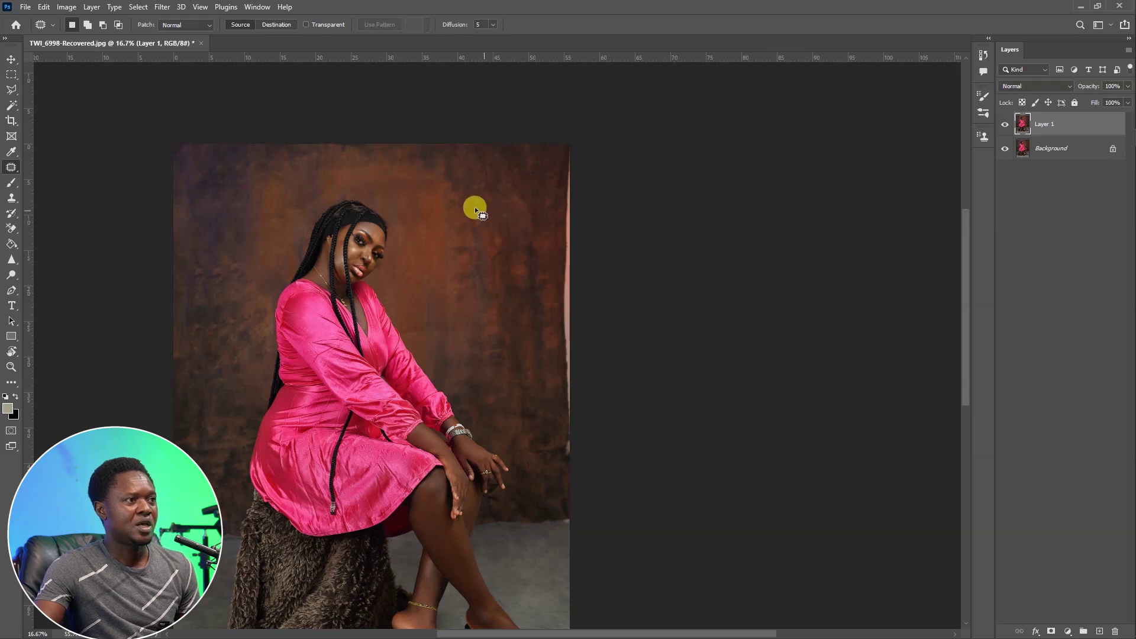
{"action": "mouse_move", "coordinate": [527, 234]}
{"action": "left_mouse_down"}
{"action": "mouse_move", "coordinate": [538, 383]}
{"action": "mouse_move", "coordinate": [549, 328]}
{"action": "left_mouse_up"}
{"action": "left_click", "coordinate": [535, 237]}
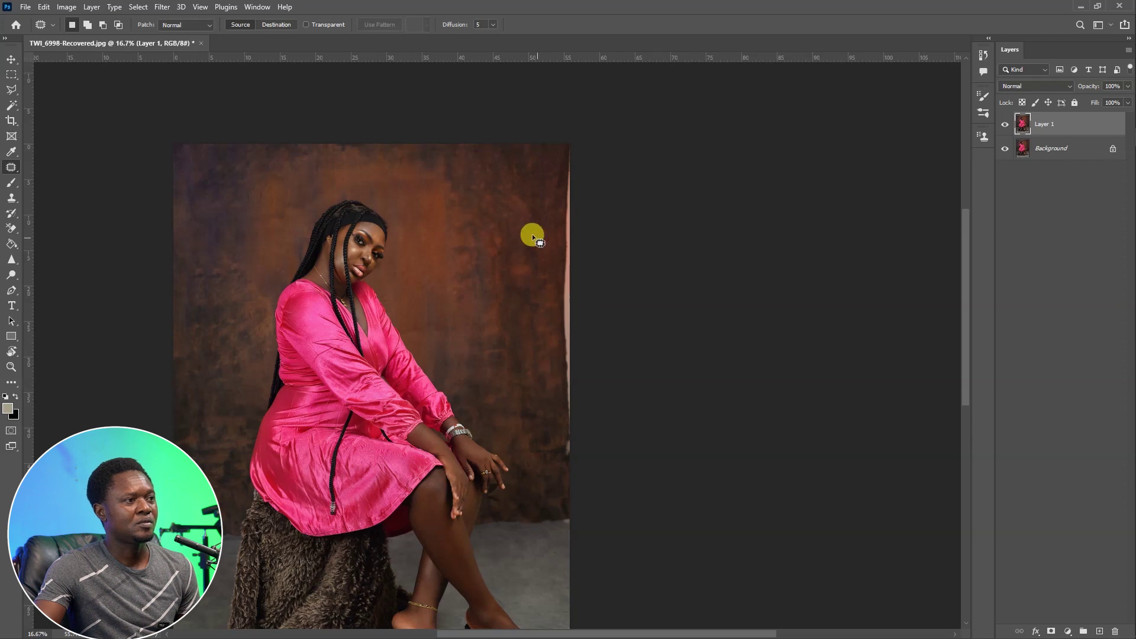
- Patch the remaining blotches in the middle of the backdrop between the woman and the right edge
{"action": "mouse_move", "coordinate": [507, 237]}
{"action": "left_mouse_down"}
{"action": "mouse_move", "coordinate": [517, 373]}
{"action": "mouse_move", "coordinate": [540, 224]}
{"action": "left_mouse_up"}
{"action": "mouse_move", "coordinate": [489, 233]}
{"action": "left_mouse_down"}
{"action": "mouse_move", "coordinate": [489, 309]}
{"action": "mouse_move", "coordinate": [528, 309]}
{"action": "left_mouse_up"}
{"action": "left_click_drag", "start_coordinate": [487, 233], "coordinate": [493, 290]}
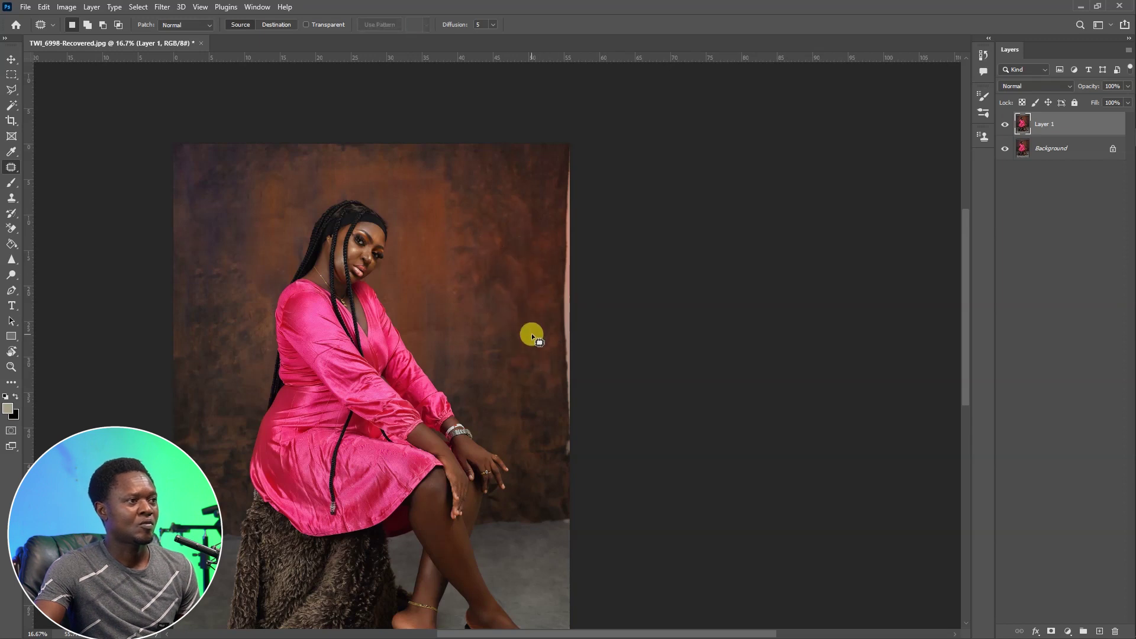
{"action": "left_click_drag", "start_coordinate": [445, 262], "coordinate": [471, 294]}
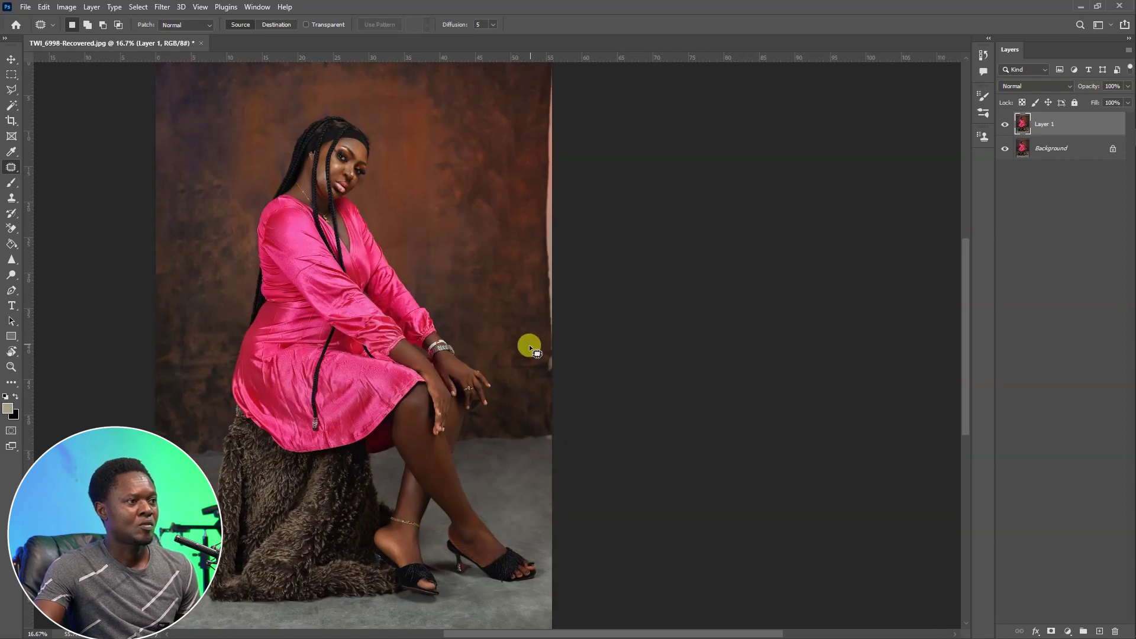
- Select the narrow strip containing the pale backdrop edge along the image's right side with the Polygonal Lasso tool
{"action": "left_click_drag", "start_coordinate": [526, 349], "coordinate": [603, 304]}
{"action": "key", "text": "ctrl+minus"}
{"action": "key", "text": "ctrl+minus"}
{"action": "mouse_move", "coordinate": [578, 370]}
{"action": "left_mouse_down"}
{"action": "mouse_move", "coordinate": [615, 474]}
{"action": "mouse_move", "coordinate": [620, 411]}
{"action": "left_mouse_up"}
{"action": "key", "text": "ctrl+plus"}
{"action": "key", "text": "l"}
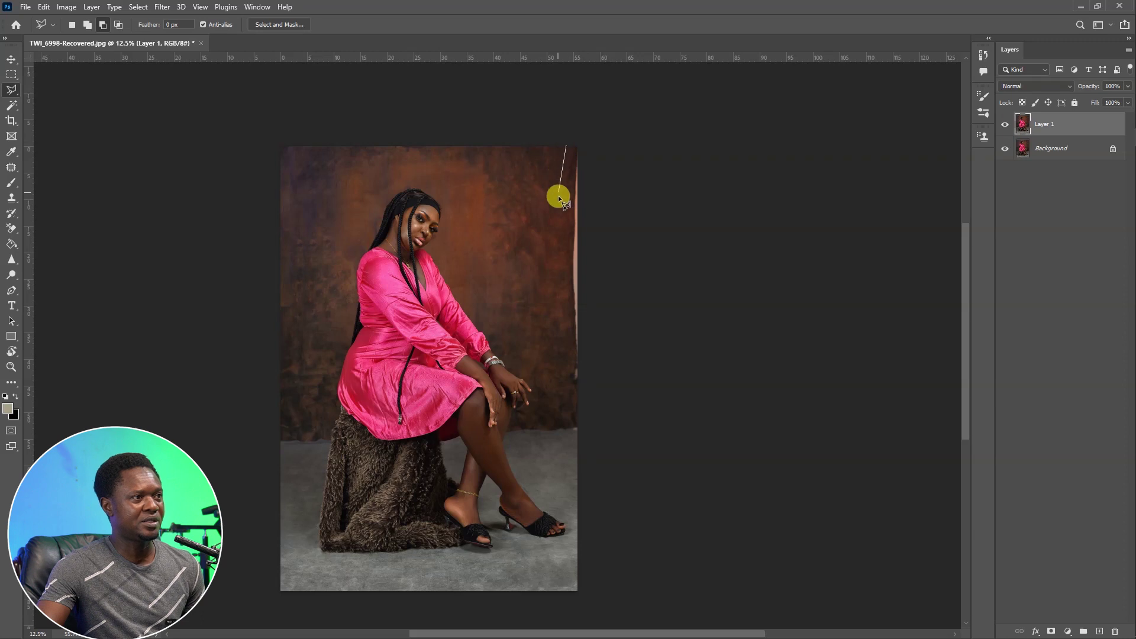
{"action": "left_click", "coordinate": [568, 402]}
{"action": "left_click", "coordinate": [585, 409]}
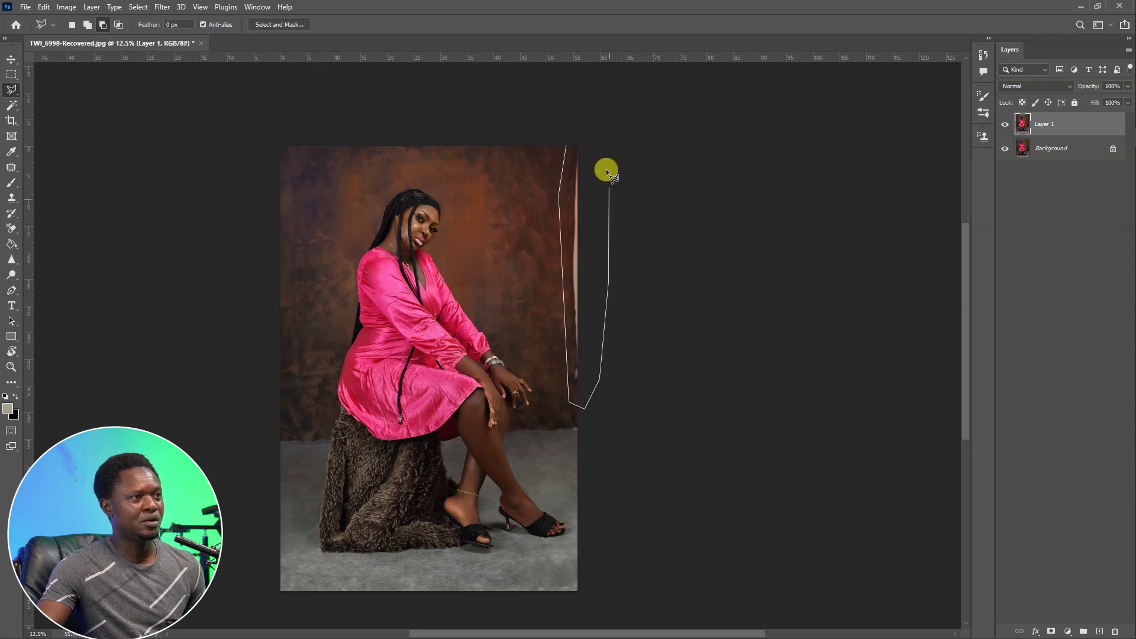
{"action": "left_click", "coordinate": [567, 145]}
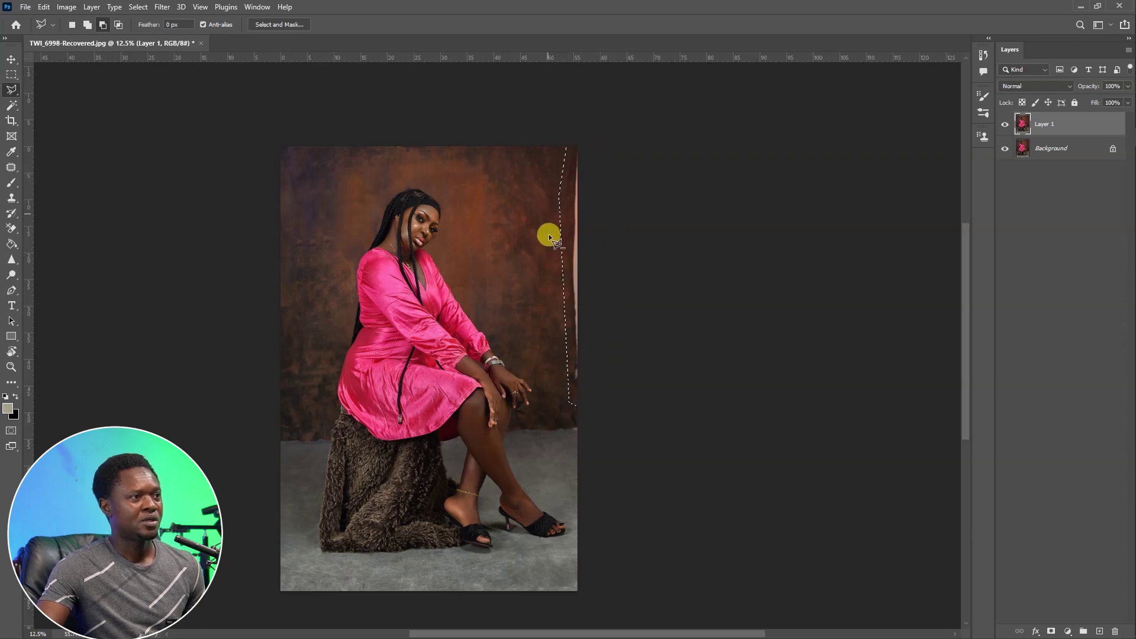
- Feather the selection of the pale backdrop edge by 5 pixels
{"action": "right_click", "coordinate": [528, 196]}
{"action": "left_click", "coordinate": [556, 222]}
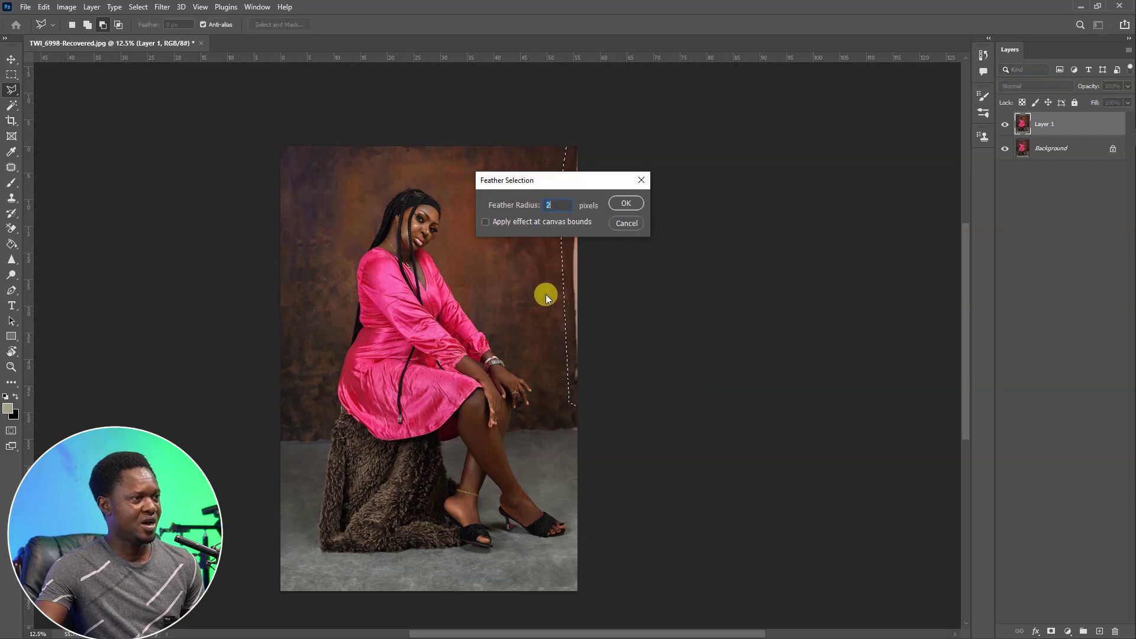
{"action": "type", "text": "5"}
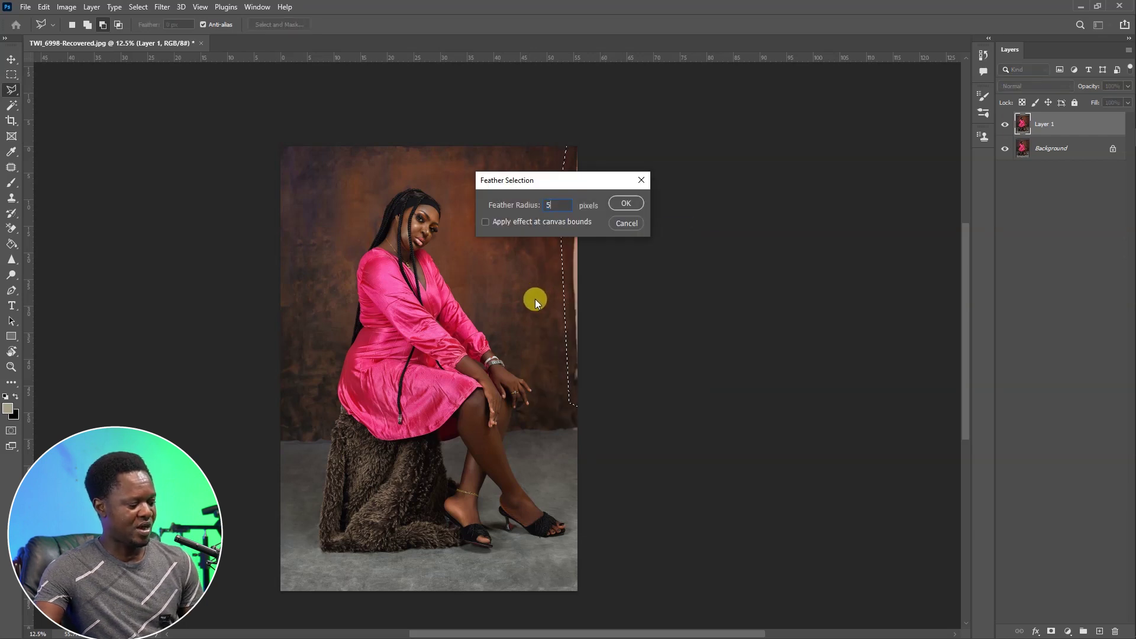
{"action": "key", "text": "Return"}
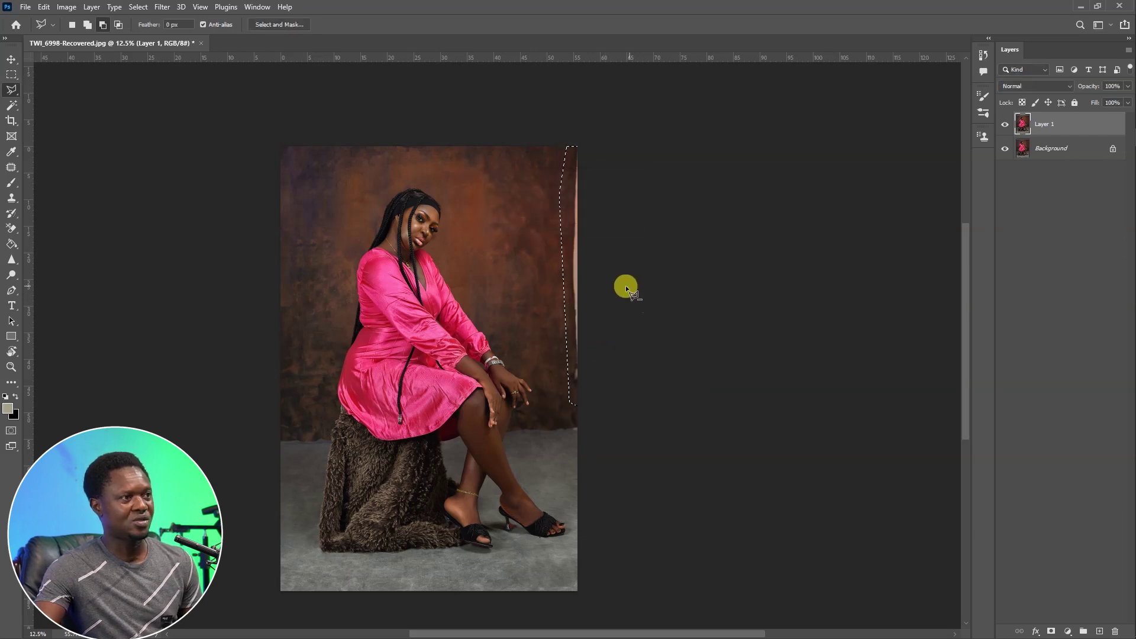
- Content-Aware Fill the selected strip to a new layer, sampling only the backdrop beside it, and clear the selection
{"action": "right_click", "coordinate": [564, 225]}
{"action": "left_click", "coordinate": [609, 391]}
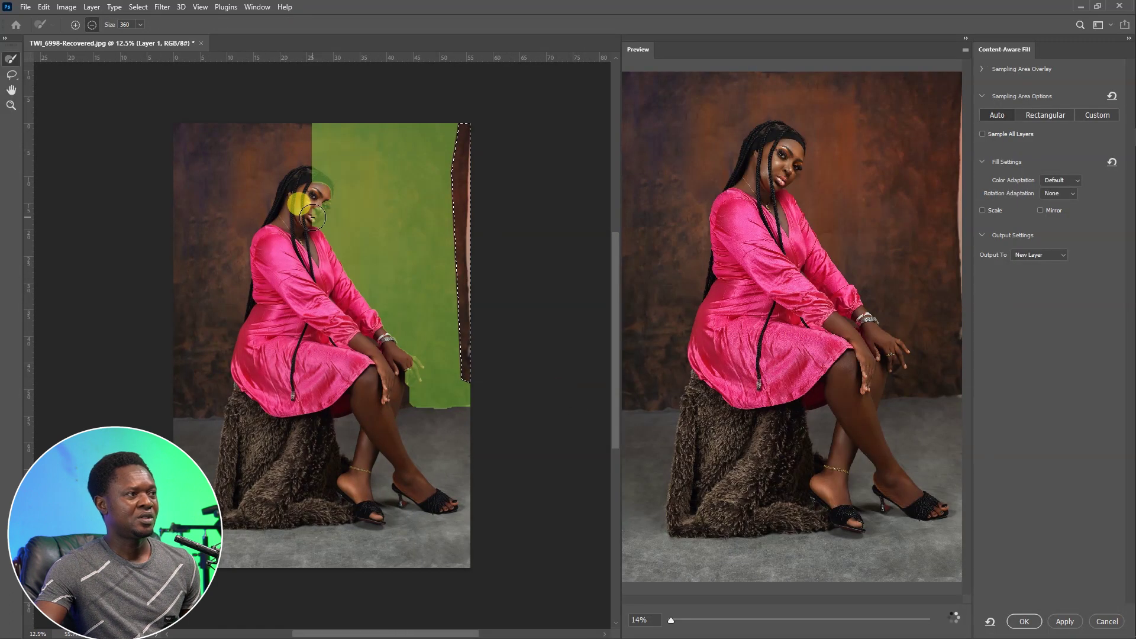
{"action": "mouse_move", "coordinate": [311, 218]}
{"action": "left_mouse_down"}
{"action": "mouse_move", "coordinate": [313, 115]}
{"action": "mouse_move", "coordinate": [312, 161]}
{"action": "mouse_move", "coordinate": [379, 142]}
{"action": "mouse_move", "coordinate": [378, 196]}
{"action": "mouse_move", "coordinate": [388, 199]}
{"action": "mouse_move", "coordinate": [310, 203]}
{"action": "mouse_move", "coordinate": [335, 245]}
{"action": "mouse_move", "coordinate": [351, 224]}
{"action": "mouse_move", "coordinate": [379, 327]}
{"action": "mouse_move", "coordinate": [414, 353]}
{"action": "mouse_move", "coordinate": [407, 346]}
{"action": "mouse_move", "coordinate": [407, 385]}
{"action": "mouse_move", "coordinate": [419, 371]}
{"action": "mouse_move", "coordinate": [428, 394]}
{"action": "mouse_move", "coordinate": [383, 267]}
{"action": "mouse_move", "coordinate": [393, 228]}
{"action": "mouse_move", "coordinate": [392, 273]}
{"action": "mouse_move", "coordinate": [385, 106]}
{"action": "mouse_move", "coordinate": [428, 134]}
{"action": "mouse_move", "coordinate": [423, 298]}
{"action": "mouse_move", "coordinate": [438, 383]}
{"action": "mouse_move", "coordinate": [472, 184]}
{"action": "mouse_move", "coordinate": [423, 401]}
{"action": "mouse_move", "coordinate": [481, 406]}
{"action": "left_mouse_up"}
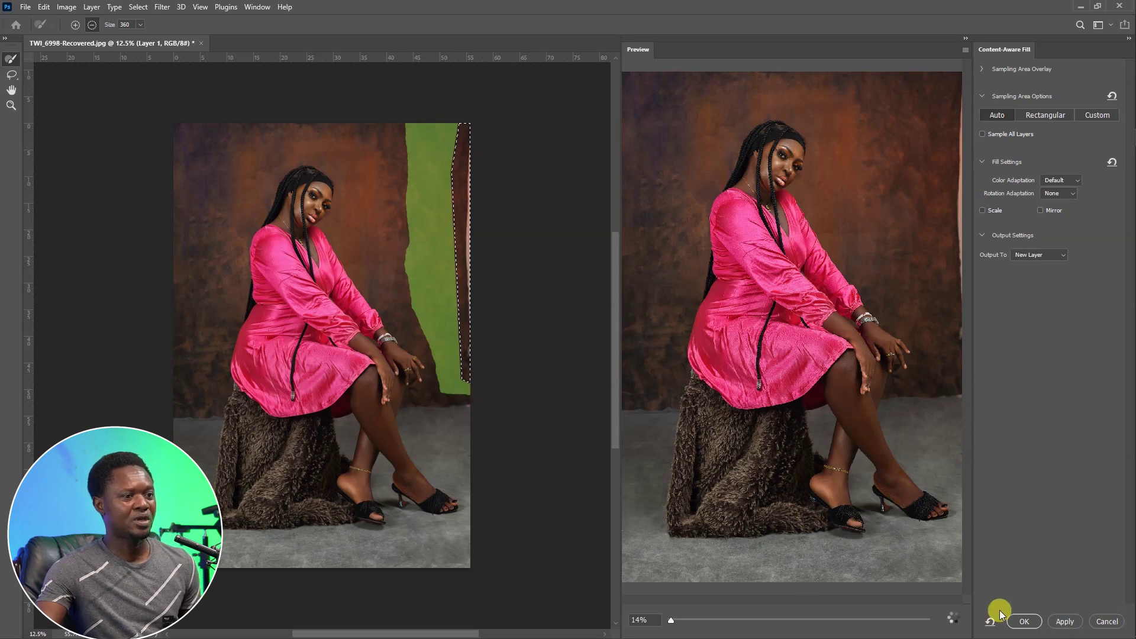
{"action": "left_click", "coordinate": [1019, 617]}
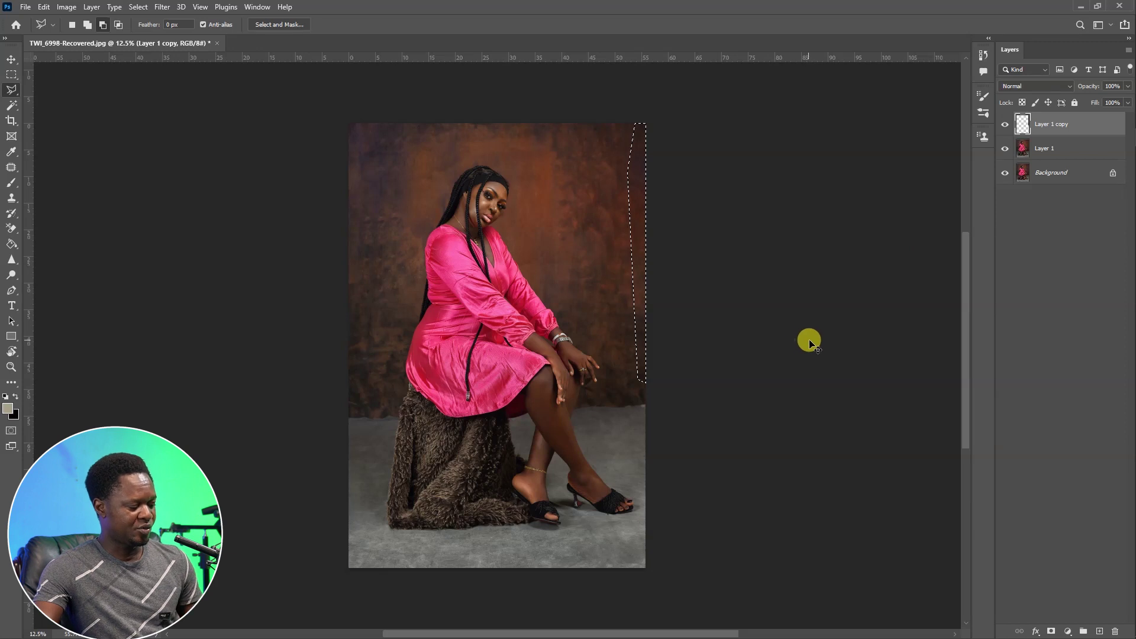
{"action": "key", "text": "ctrl+d"}
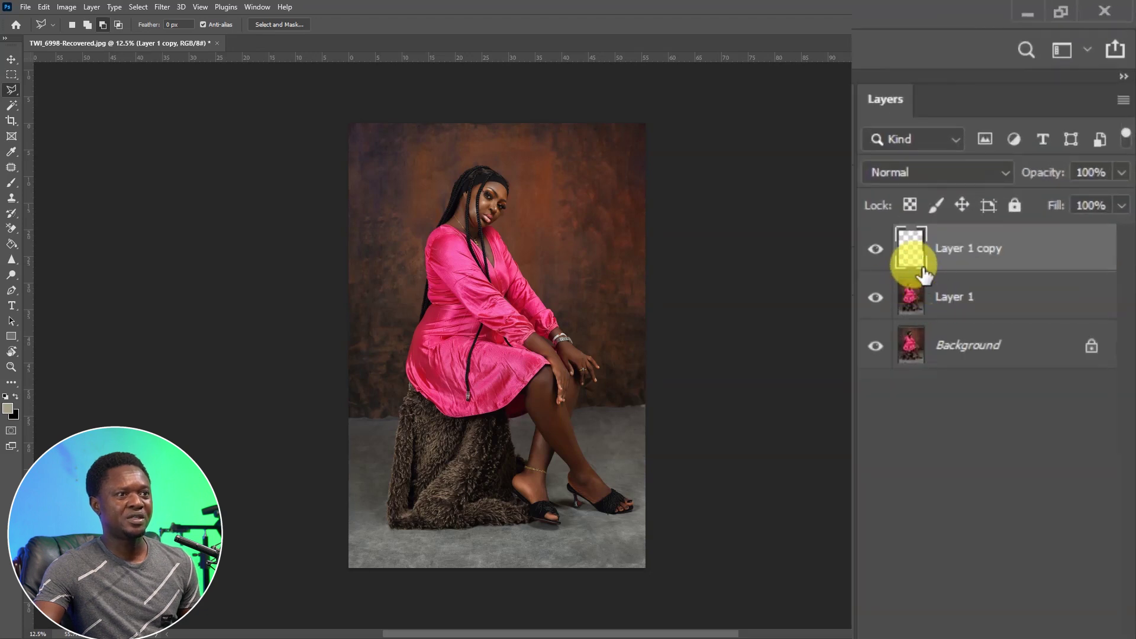
- Compare the image with and without the filled strip, and merge Layer 1 copy with Layer 1
{"action": "left_click", "coordinate": [874, 249]}
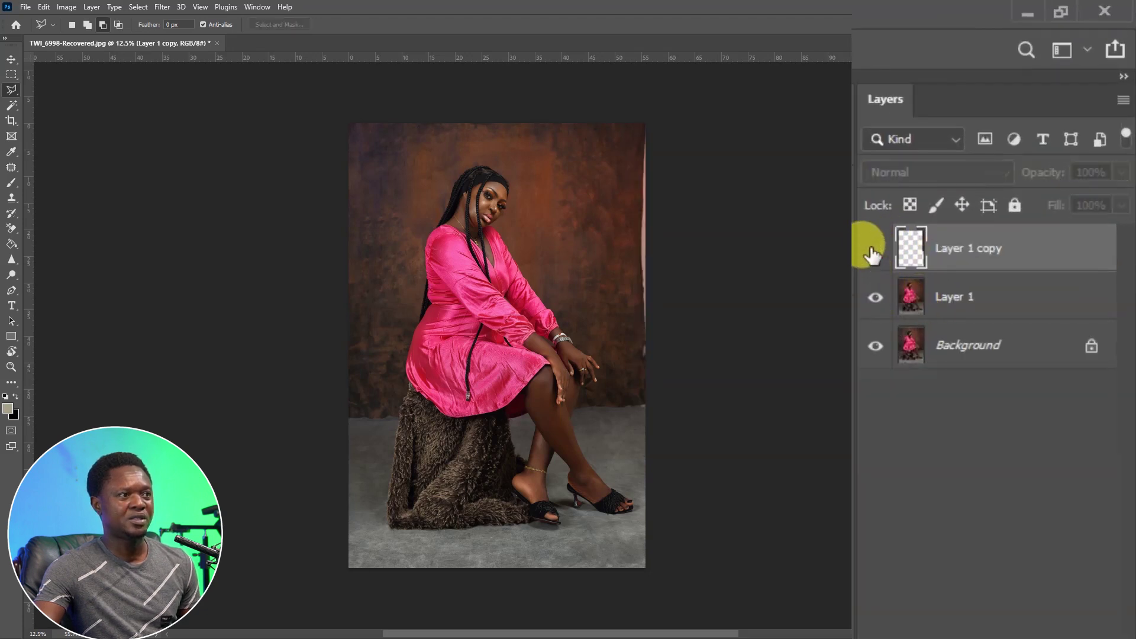
{"action": "left_click", "coordinate": [874, 249]}
{"action": "left_click", "coordinate": [874, 249]}
{"action": "left_click", "coordinate": [874, 249]}
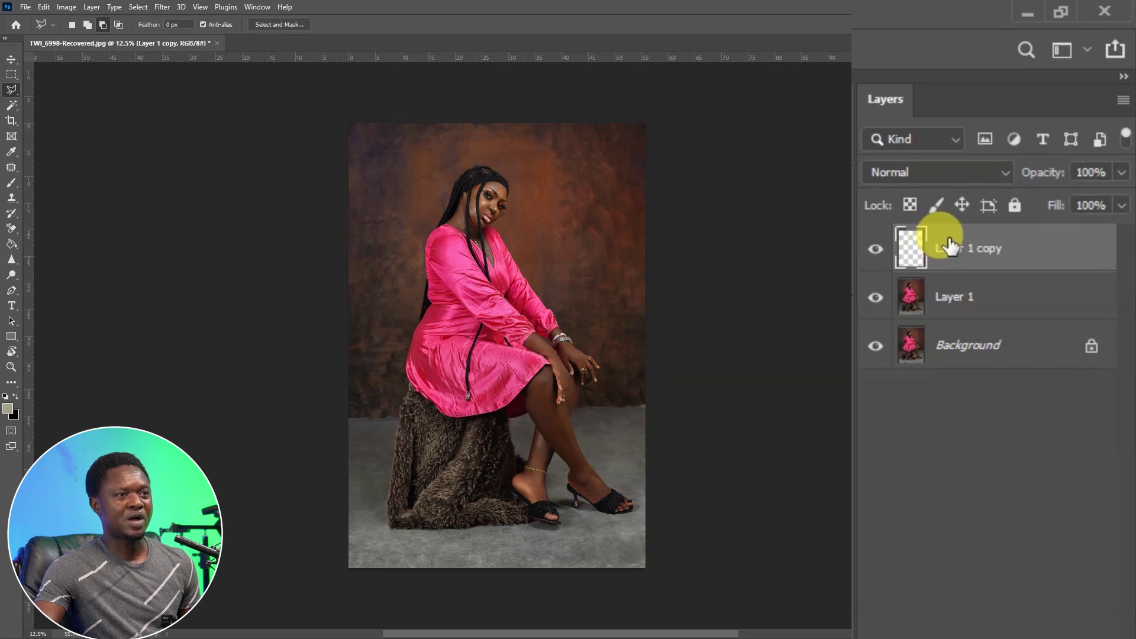
{"action": "left_click", "coordinate": [950, 297], "text": "ctrl"}
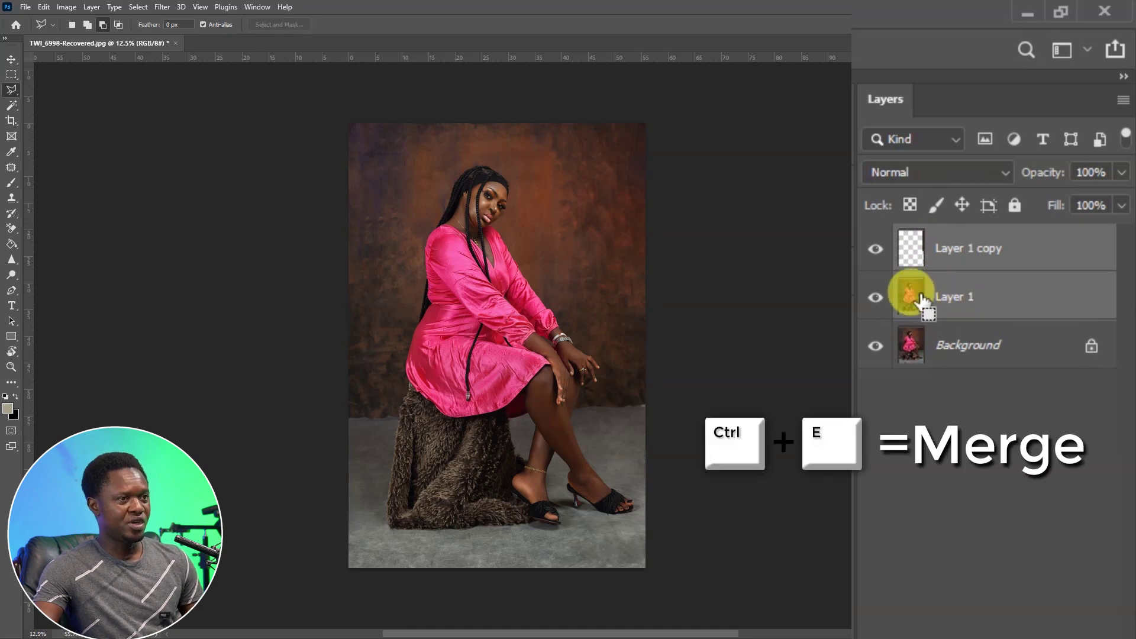
{"action": "key", "text": "ctrl+e"}
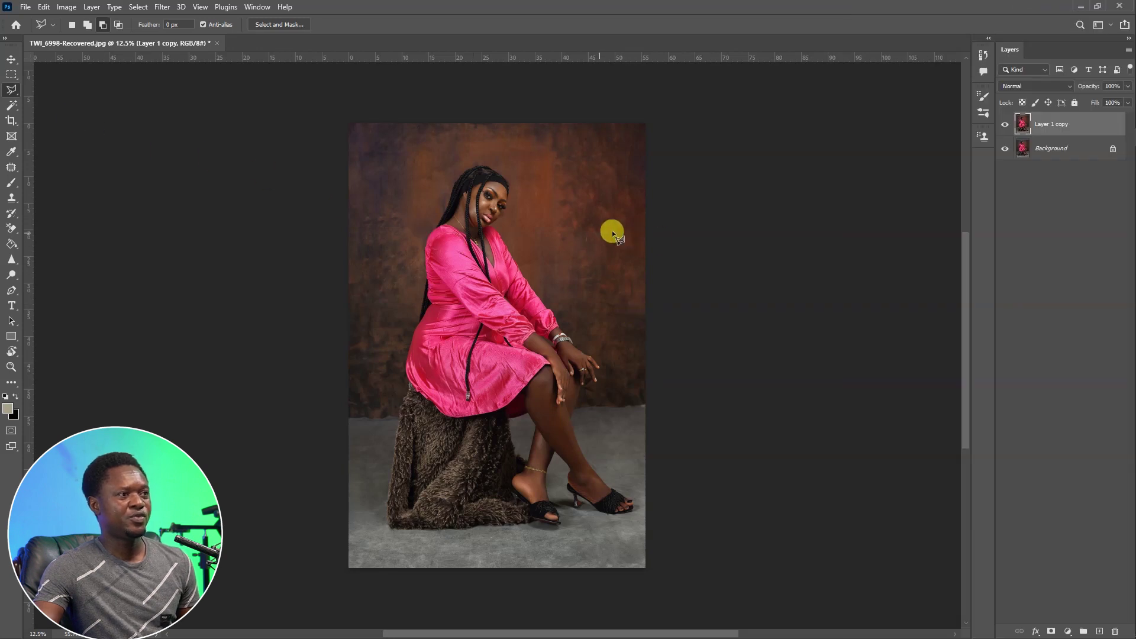
- Patch the uneven blotches in the upper right part of the backdrop near the image edge with the Patch tool
{"action": "scroll", "coordinate": [645, 262], "scroll_direction": "up", "scroll_amount": 3}
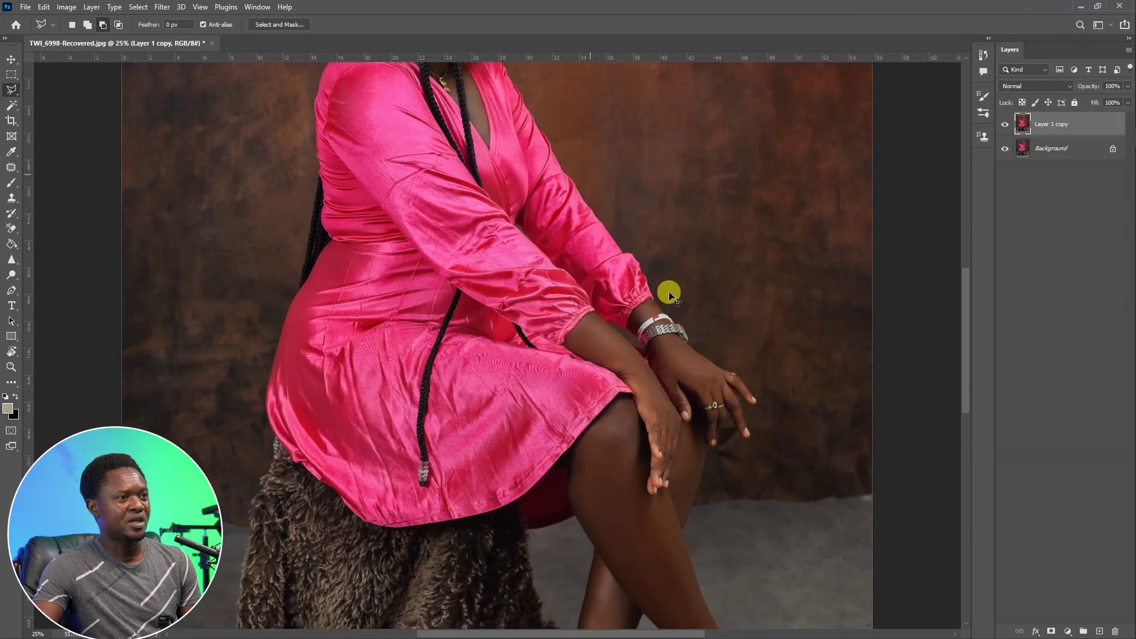
{"action": "left_click_drag", "start_coordinate": [685, 266], "coordinate": [474, 419]}
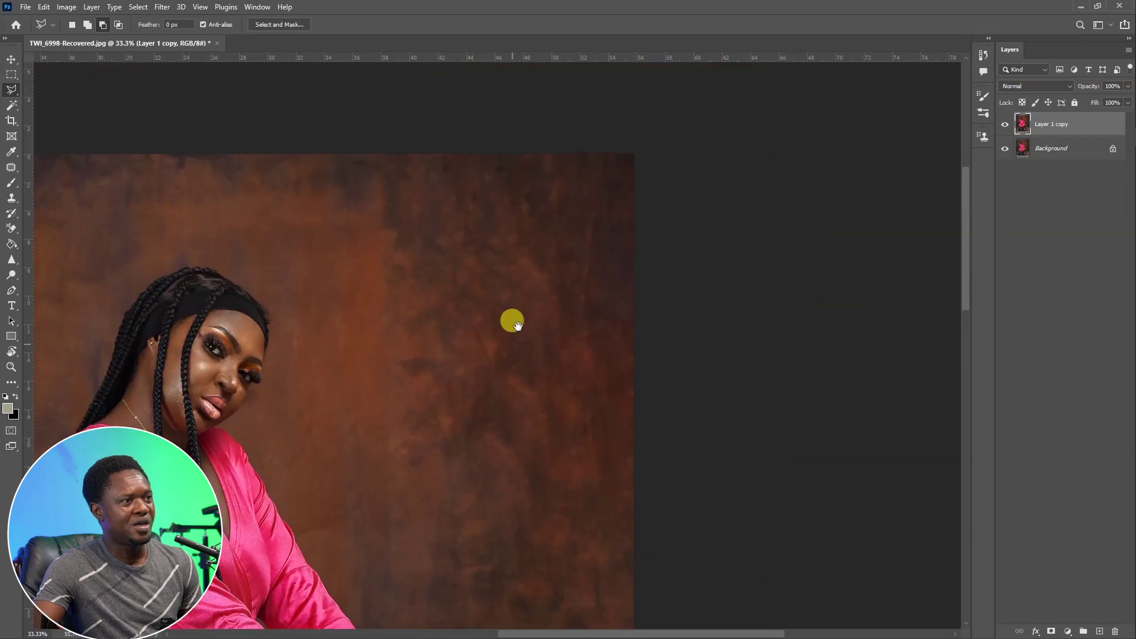
{"action": "left_click", "coordinate": [11, 167]}
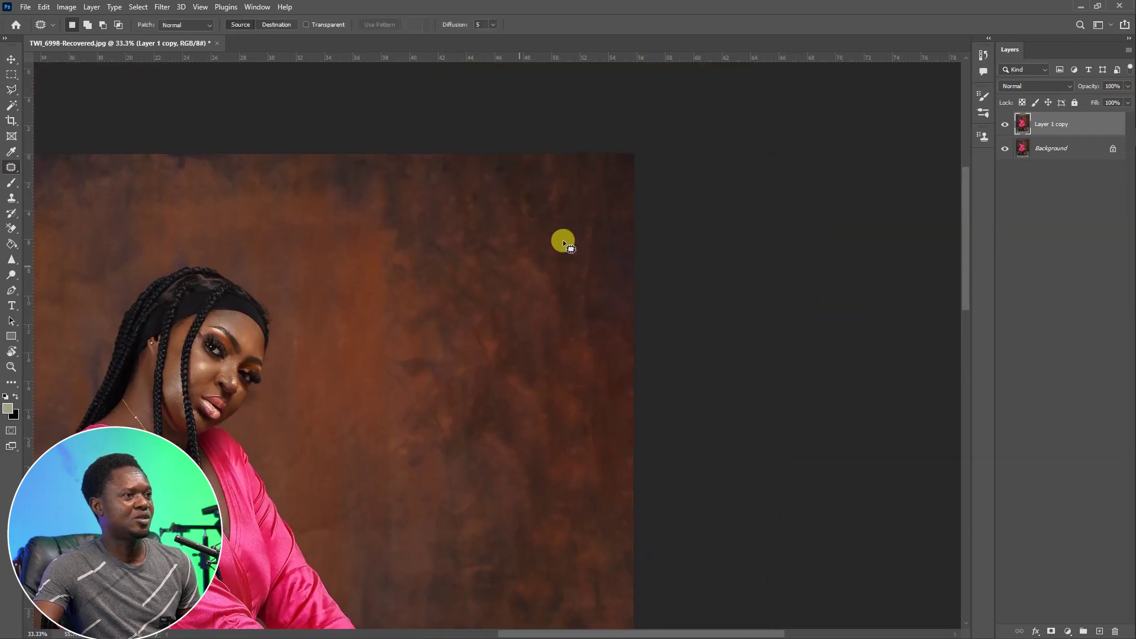
{"action": "mouse_move", "coordinate": [599, 218]}
{"action": "left_mouse_down"}
{"action": "mouse_move", "coordinate": [597, 247]}
{"action": "mouse_move", "coordinate": [607, 207]}
{"action": "mouse_move", "coordinate": [586, 299]}
{"action": "mouse_move", "coordinate": [611, 328]}
{"action": "mouse_move", "coordinate": [576, 253]}
{"action": "left_mouse_up"}
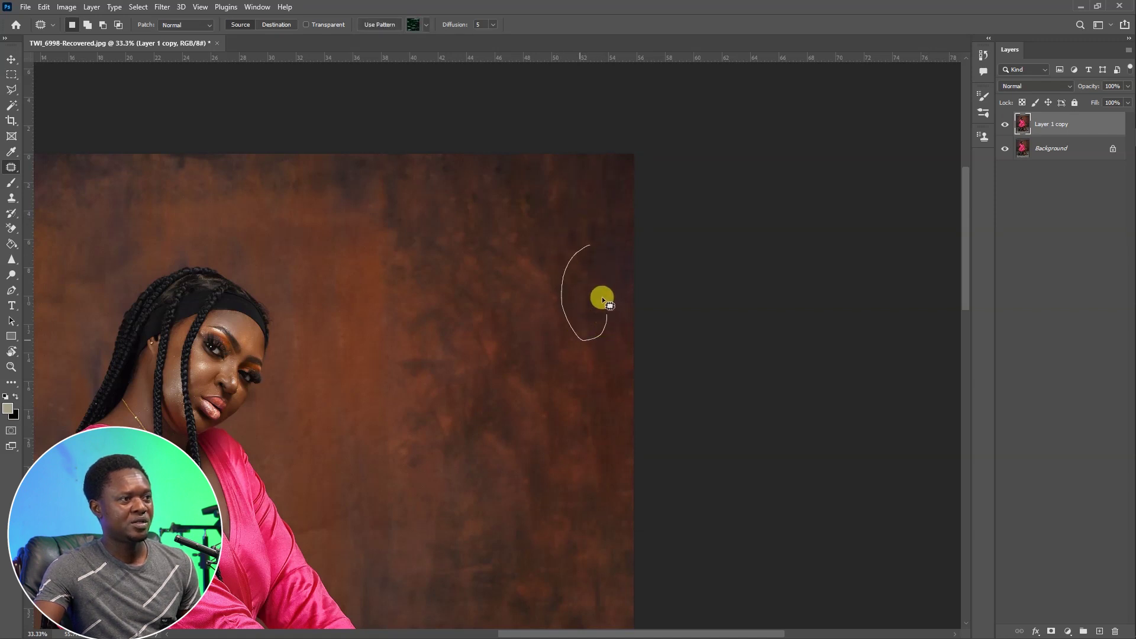
{"action": "left_click_drag", "start_coordinate": [602, 298], "coordinate": [557, 272]}
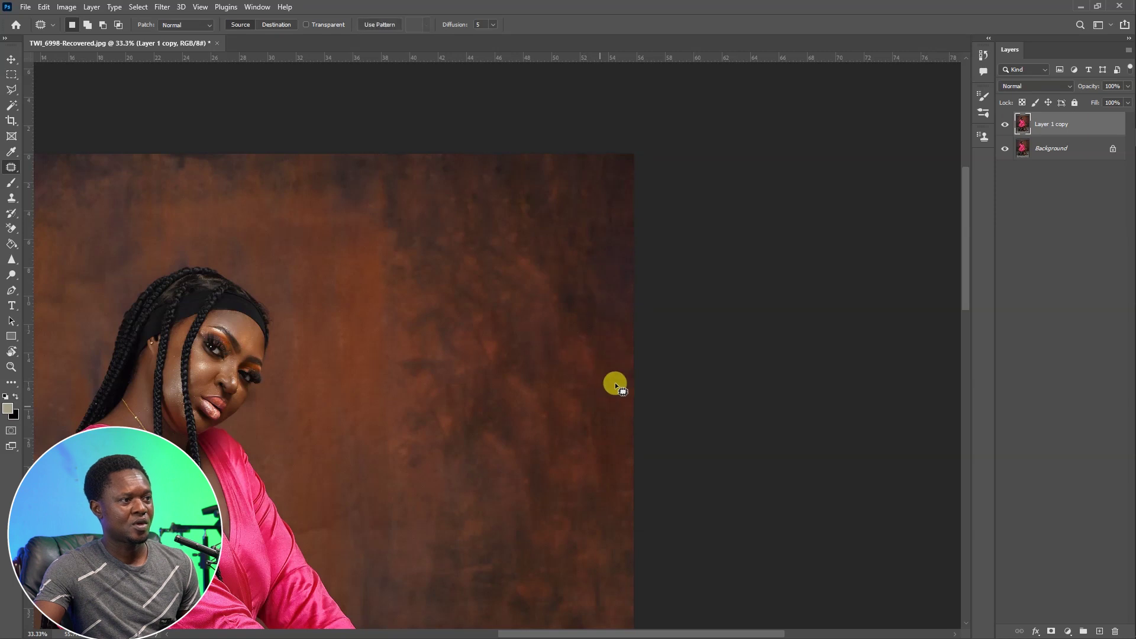
{"action": "left_click_drag", "start_coordinate": [616, 385], "coordinate": [580, 334]}
{"action": "left_click_drag", "start_coordinate": [551, 293], "coordinate": [530, 213]}
{"action": "left_click_drag", "start_coordinate": [519, 273], "coordinate": [489, 276]}
{"action": "key", "text": "ctrl+d"}
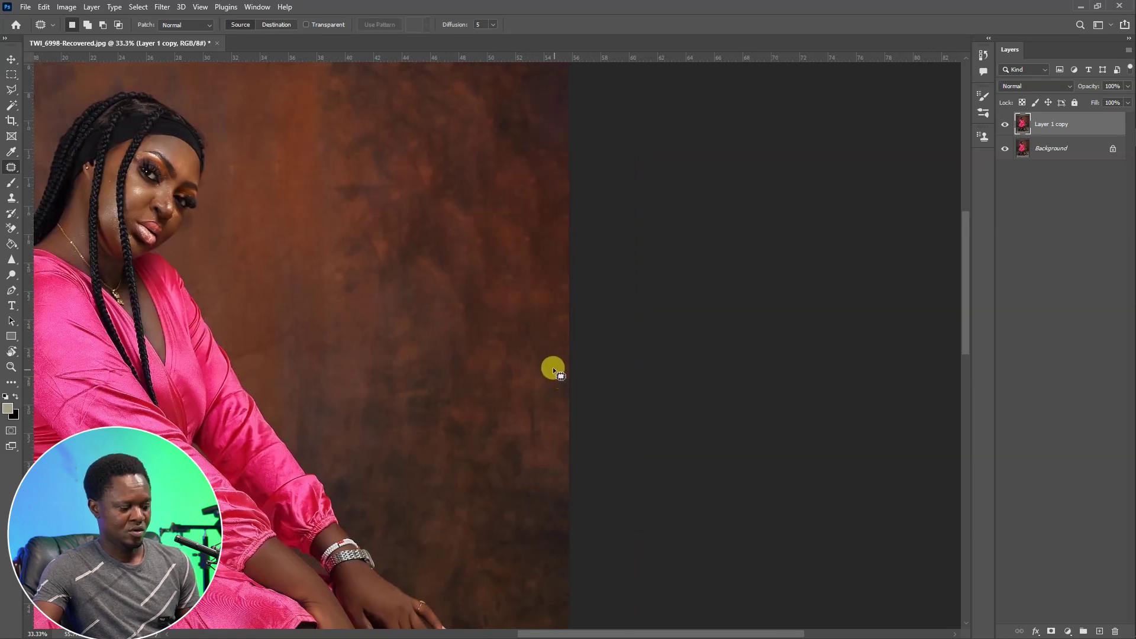
- Duplicate the retouched Layer 1 copy twice
{"action": "key", "text": "ctrl+minus"}
{"action": "scroll", "coordinate": [563, 395], "scroll_direction": "down", "scroll_amount": 4}
{"action": "scroll", "coordinate": [676, 492], "scroll_direction": "up", "scroll_amount": 1}
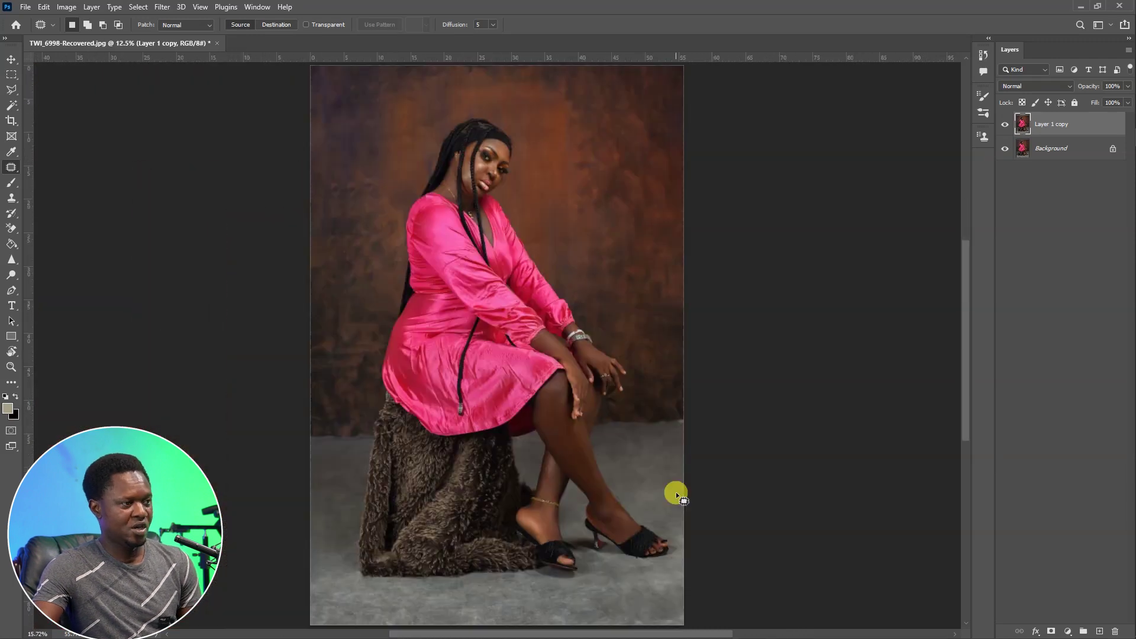
{"action": "scroll", "coordinate": [704, 429], "scroll_direction": "down", "scroll_amount": 1}
{"action": "key", "text": "ctrl+j"}
{"action": "key", "text": "ctrl+j"}
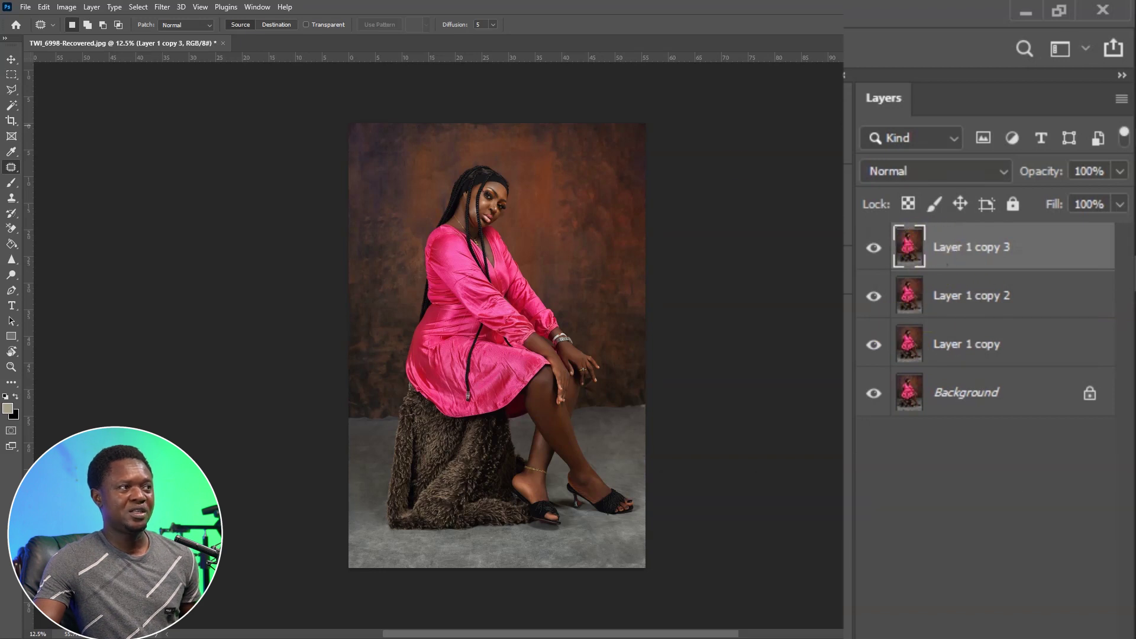
- Select the woman and her fur-covered seat on Layer 1 copy 3 with Select Subject
{"action": "left_click", "coordinate": [11, 106]}
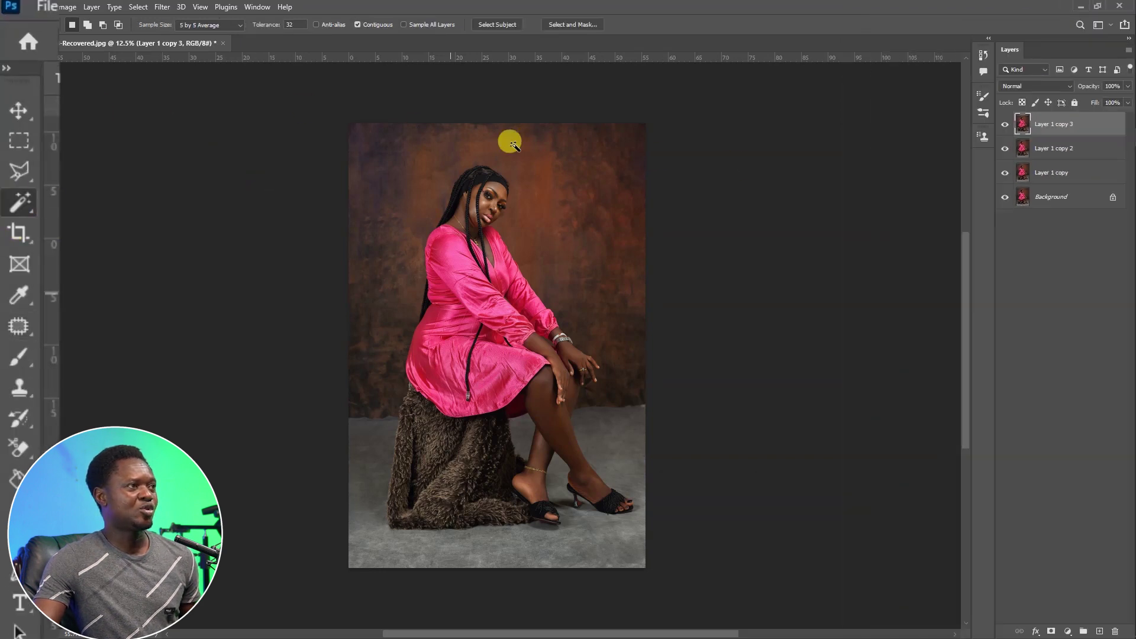
{"action": "left_click", "coordinate": [497, 24]}
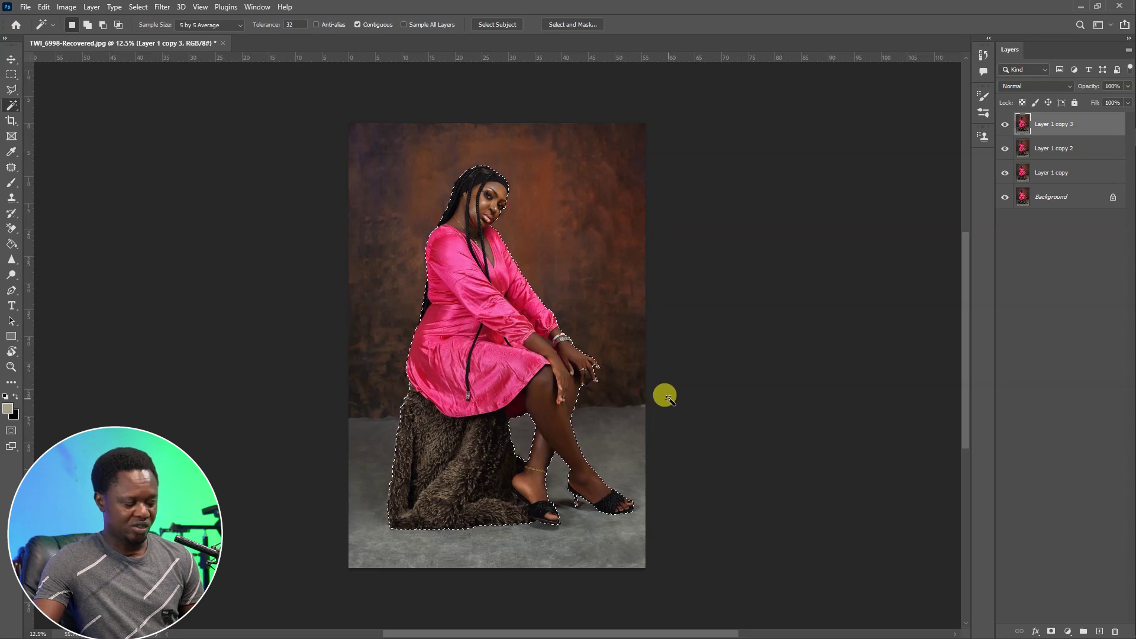
- Add the missed underside of the fingertip next to the little finger to the selection with the Polygonal Lasso tool
{"action": "key", "text": "l"}
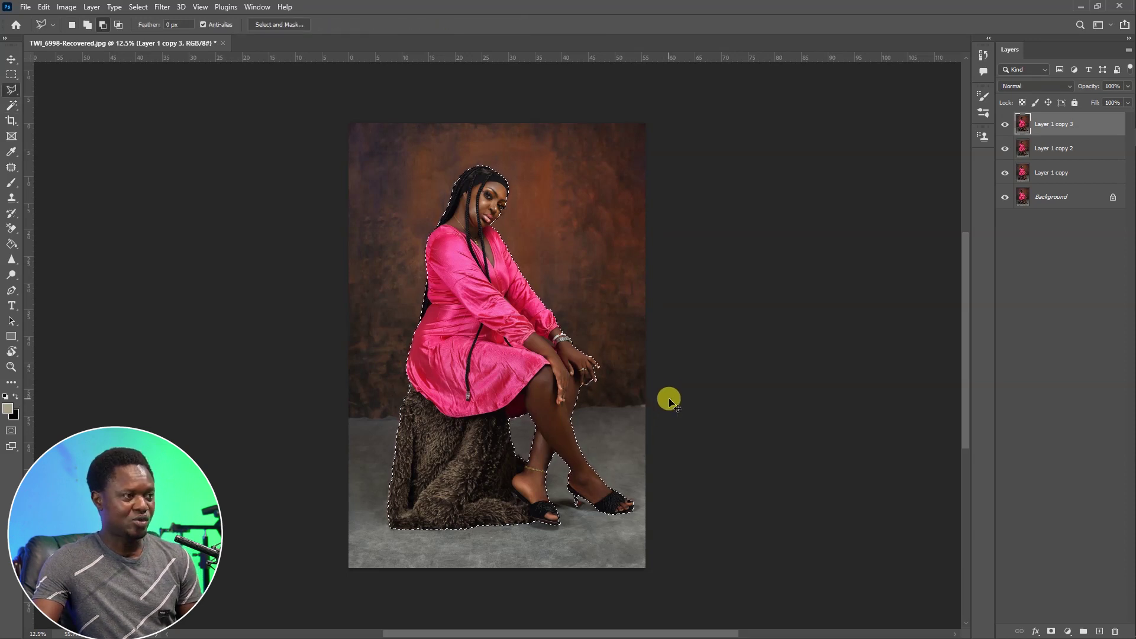
{"action": "key", "text": "ctrl+plus"}
{"action": "scroll", "coordinate": [670, 457], "scroll_direction": "up", "scroll_amount": 4}
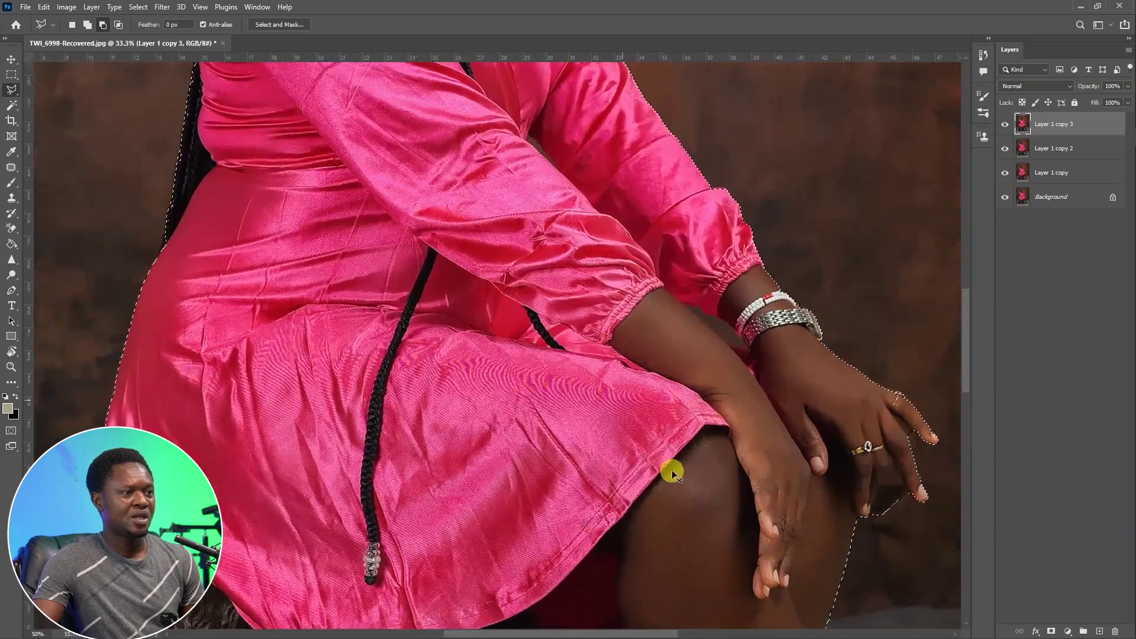
{"action": "scroll", "coordinate": [721, 483], "scroll_direction": "up", "scroll_amount": 5}
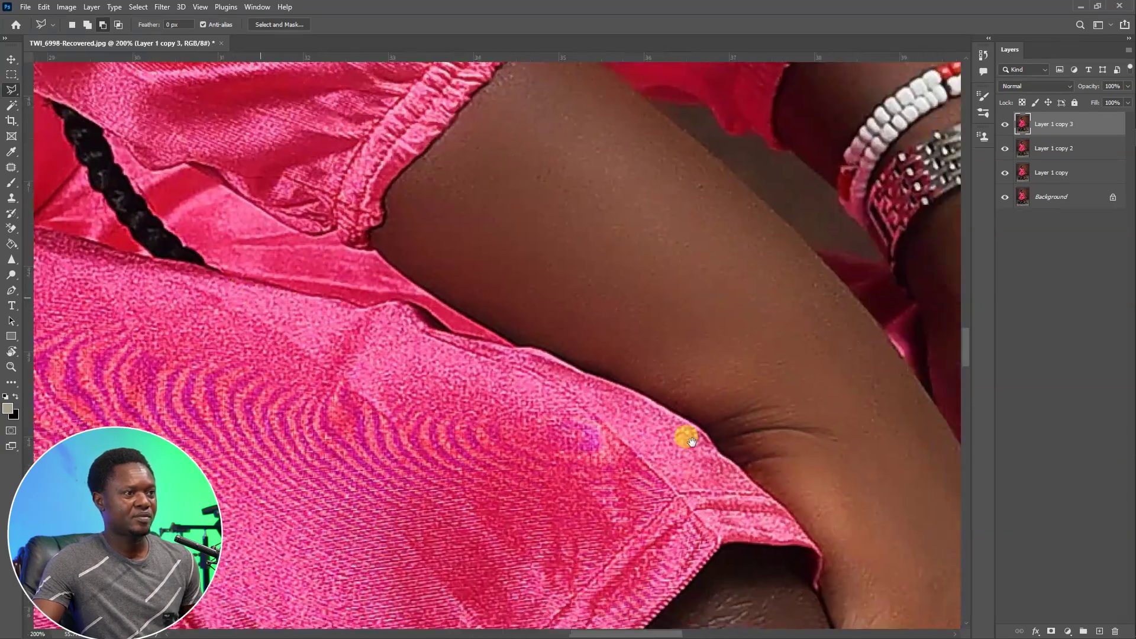
{"action": "left_click_drag", "start_coordinate": [691, 441], "coordinate": [283, 222]}
{"action": "left_click_drag", "start_coordinate": [630, 380], "coordinate": [348, 211]}
{"action": "left_click_drag", "start_coordinate": [717, 423], "coordinate": [567, 316]}
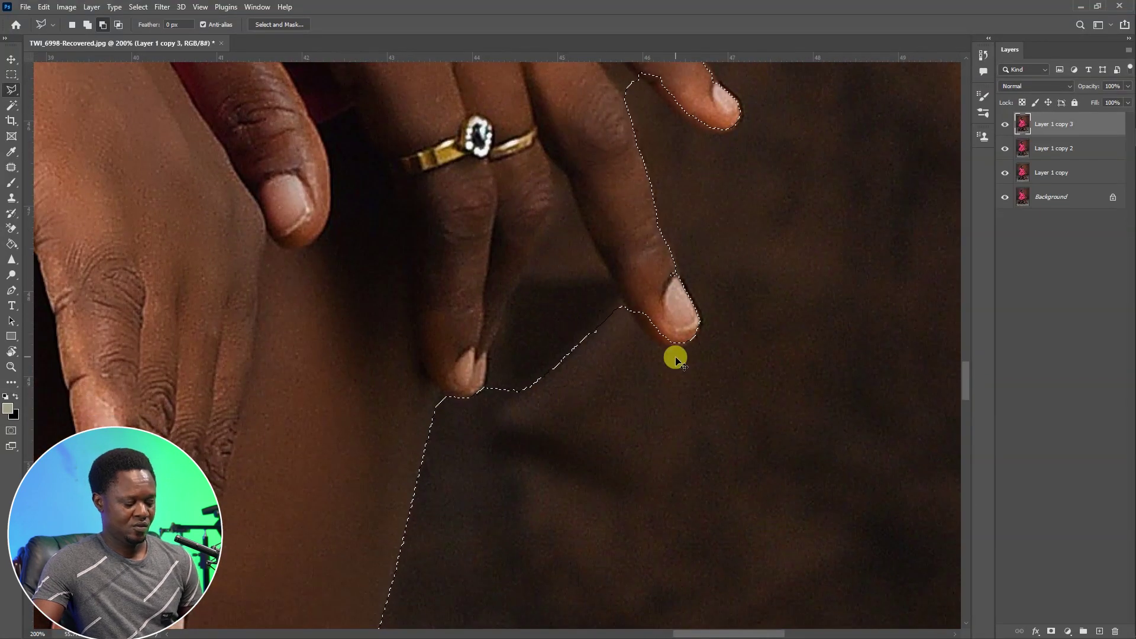
{"action": "scroll", "coordinate": [681, 364], "scroll_direction": "up", "scroll_amount": 2}
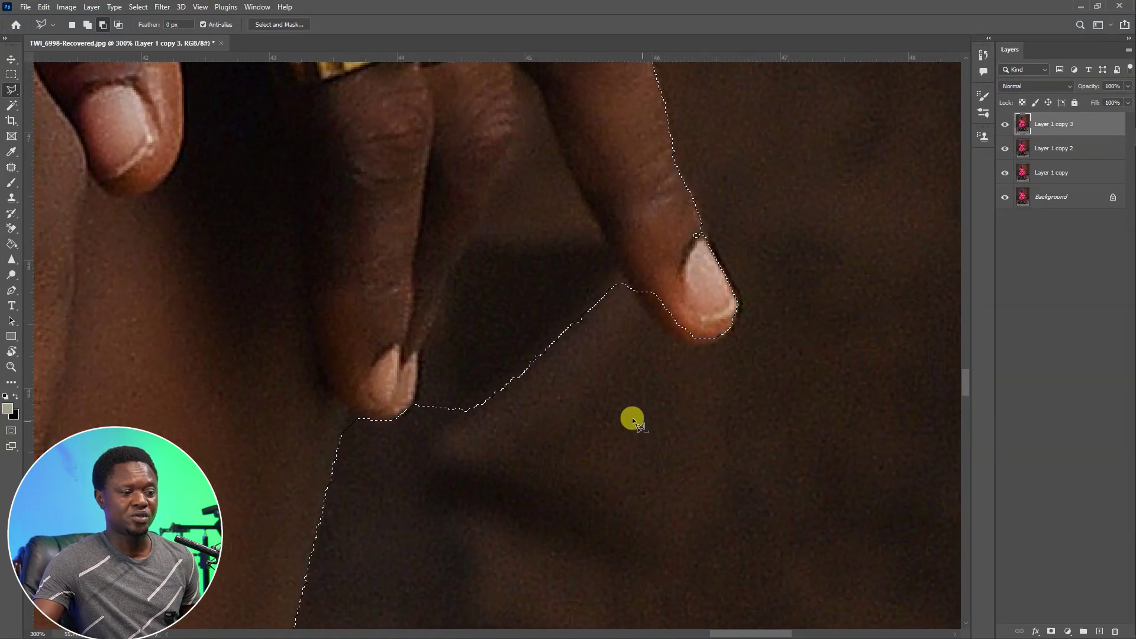
{"action": "left_click", "coordinate": [730, 296], "text": "shift"}
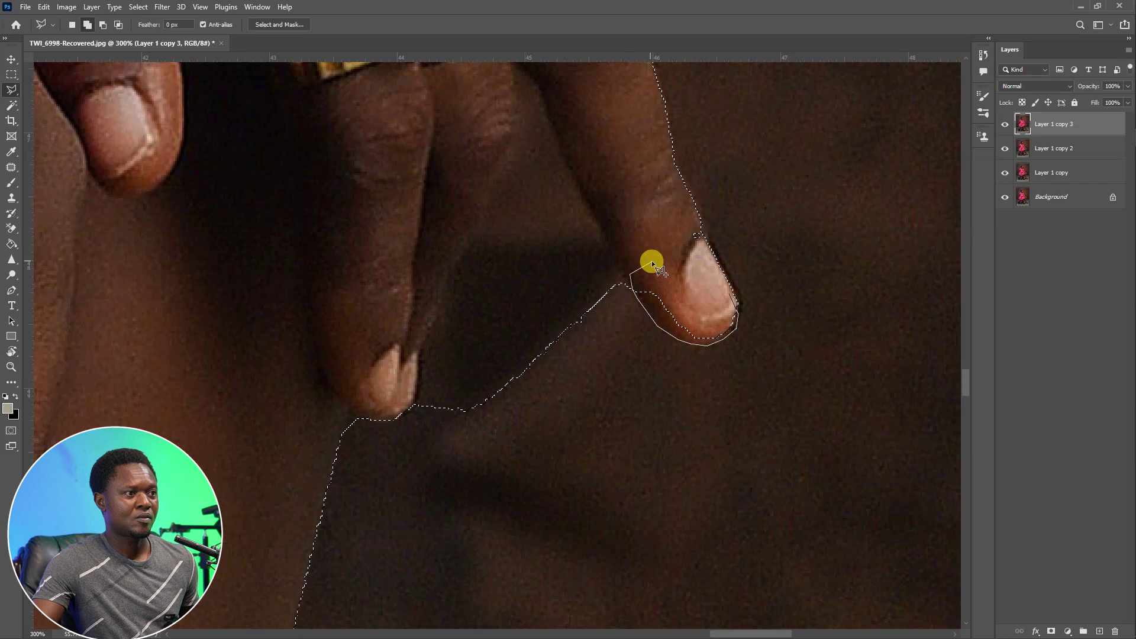
{"action": "double_click", "coordinate": [691, 239]}
- Subtract the backdrop gap between the ringed fingers and the finger next to the little finger from the selection
{"action": "left_click_drag", "start_coordinate": [690, 242], "coordinate": [720, 394]}
{"action": "left_click", "coordinate": [667, 448], "text": "alt"}
{"action": "left_click", "coordinate": [609, 340]}
{"action": "left_click", "coordinate": [580, 273]}
{"action": "left_click", "coordinate": [567, 236]}
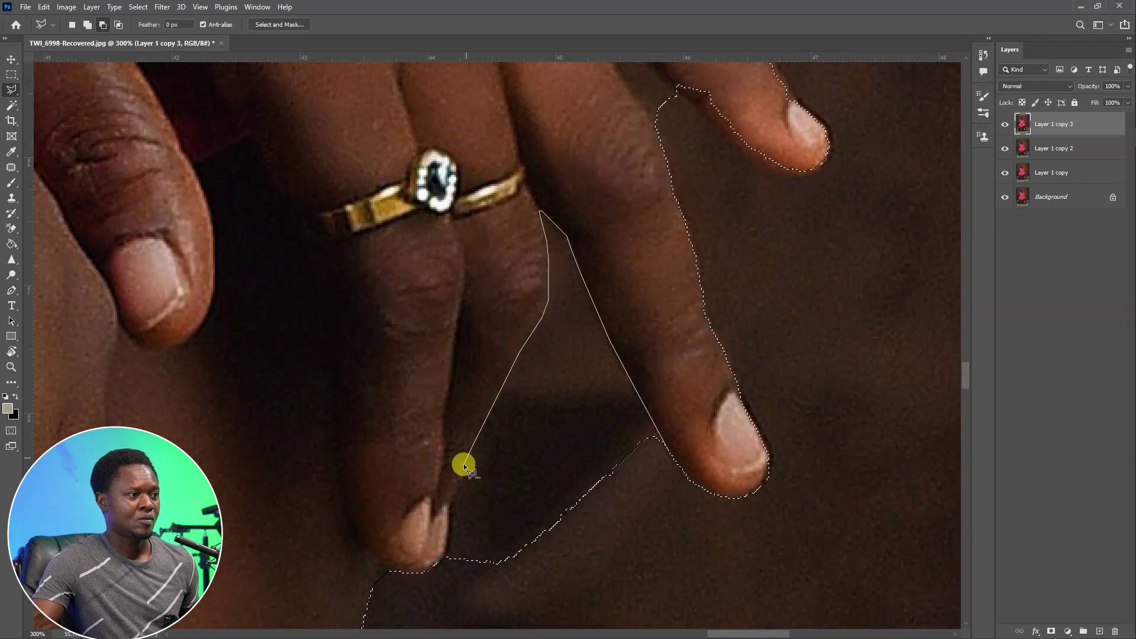
{"action": "left_click", "coordinate": [456, 479]}
{"action": "left_click", "coordinate": [449, 510]}
{"action": "double_click", "coordinate": [613, 502]}
- Subtract the narrow backdrop gap between the little finger and its neighbouring finger from the selection
{"action": "left_click_drag", "start_coordinate": [613, 502], "coordinate": [702, 288]}
{"action": "left_click_drag", "start_coordinate": [591, 177], "coordinate": [445, 506]}
{"action": "left_click", "coordinate": [626, 215]}
{"action": "left_click", "coordinate": [585, 169]}
{"action": "left_click", "coordinate": [510, 120]}
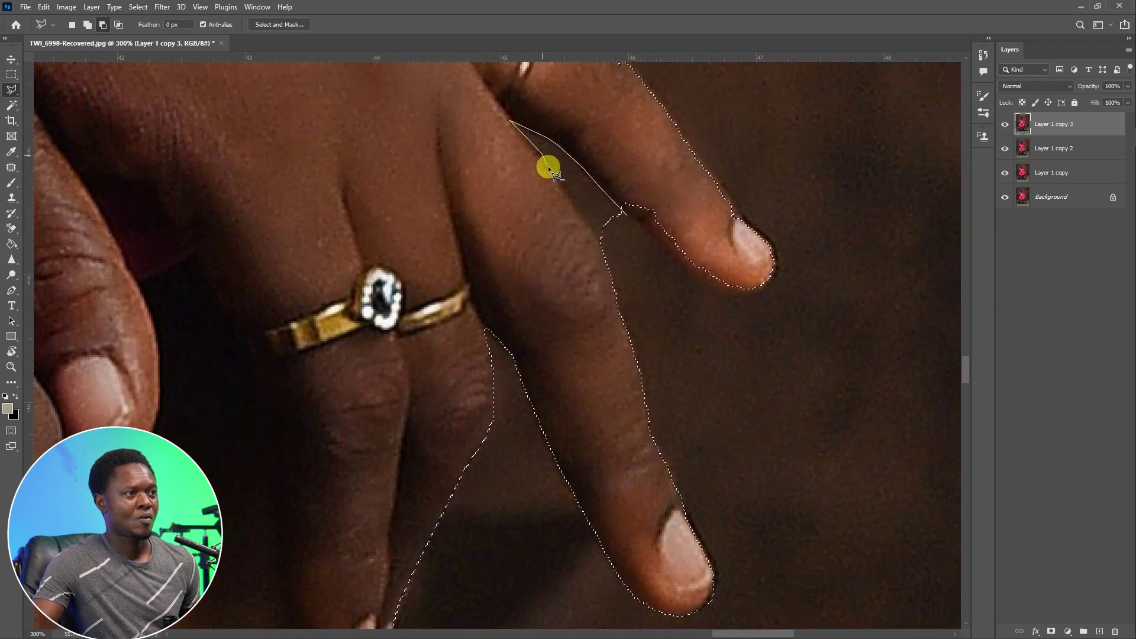
{"action": "left_click", "coordinate": [548, 168]}
{"action": "double_click", "coordinate": [602, 235]}
- Add the missed edges of the little finger and its neighbouring finger to the selection
{"action": "left_click", "coordinate": [616, 199], "text": "shift"}
{"action": "left_click", "coordinate": [682, 266]}
{"action": "double_click", "coordinate": [667, 244]}
{"action": "left_click_drag", "start_coordinate": [667, 243], "coordinate": [749, 410]}
{"action": "left_click", "coordinate": [833, 400], "text": "shift"}
{"action": "left_click", "coordinate": [803, 349]}
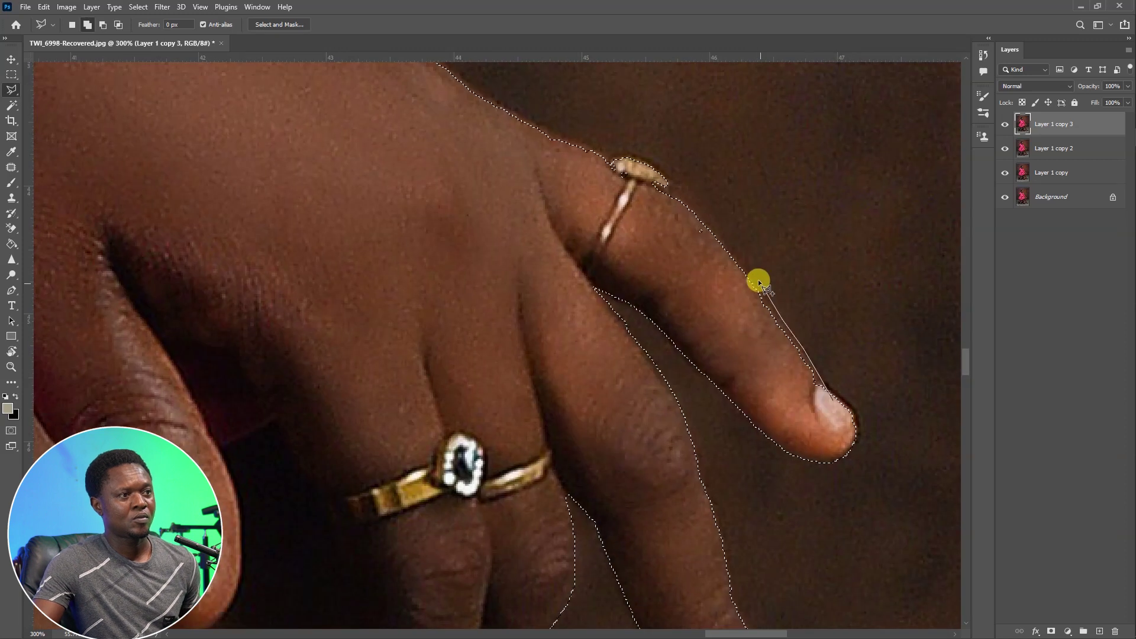
{"action": "double_click", "coordinate": [656, 251]}
- Add the missed dress edge at the shoulder below the woman's chin to the selection
{"action": "left_click_drag", "start_coordinate": [657, 252], "coordinate": [700, 353]}
{"action": "left_click_drag", "start_coordinate": [536, 222], "coordinate": [655, 311]}
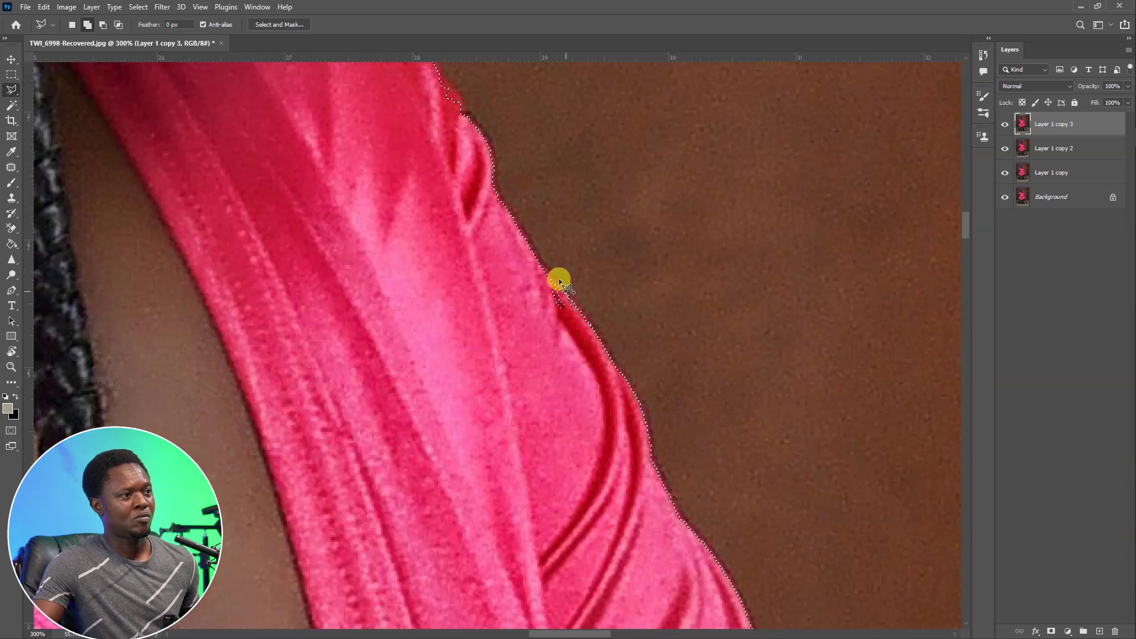
{"action": "left_click_drag", "start_coordinate": [498, 148], "coordinate": [662, 428]}
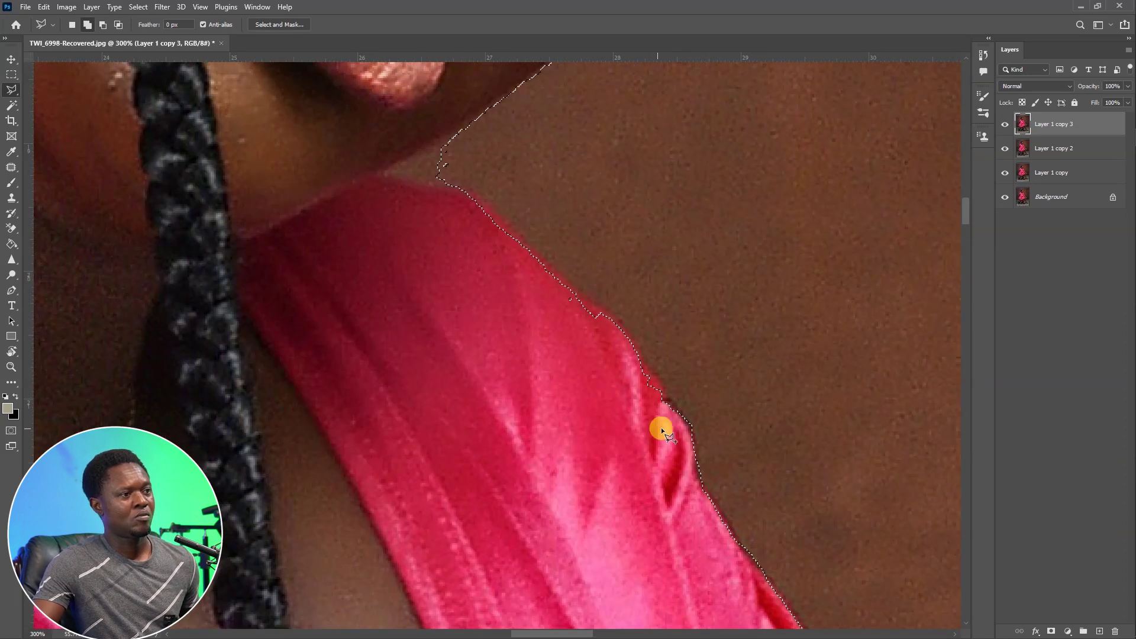
{"action": "left_click", "coordinate": [454, 187]}
{"action": "double_click", "coordinate": [522, 350]}
- Add the missed cheek edge below the outer eyelashes to the selection
{"action": "mouse_move", "coordinate": [443, 135]}
{"action": "left_mouse_down"}
{"action": "mouse_move", "coordinate": [580, 367]}
{"action": "mouse_move", "coordinate": [481, 527]}
{"action": "left_mouse_up"}
{"action": "left_click_drag", "start_coordinate": [717, 184], "coordinate": [590, 305]}
{"action": "left_click", "coordinate": [605, 296]}
{"action": "left_click", "coordinate": [601, 341]}
{"action": "left_click", "coordinate": [599, 368]}
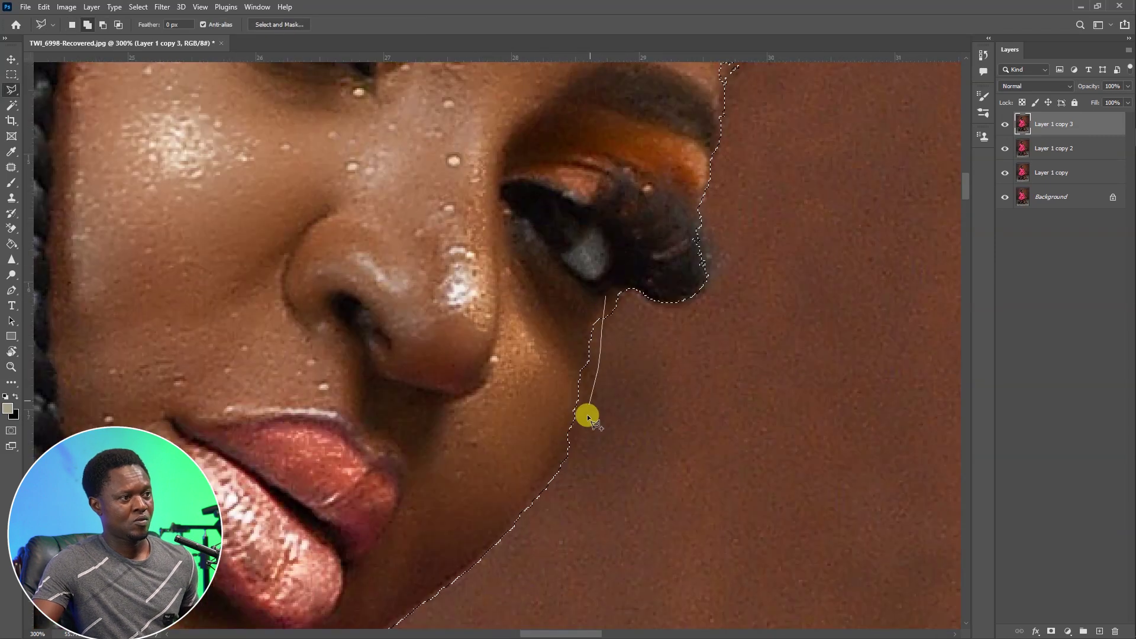
{"action": "double_click", "coordinate": [587, 416]}
- Add the missed pink dress edges along the woman's back and waist to the selection
{"action": "left_click_drag", "start_coordinate": [711, 199], "coordinate": [564, 322]}
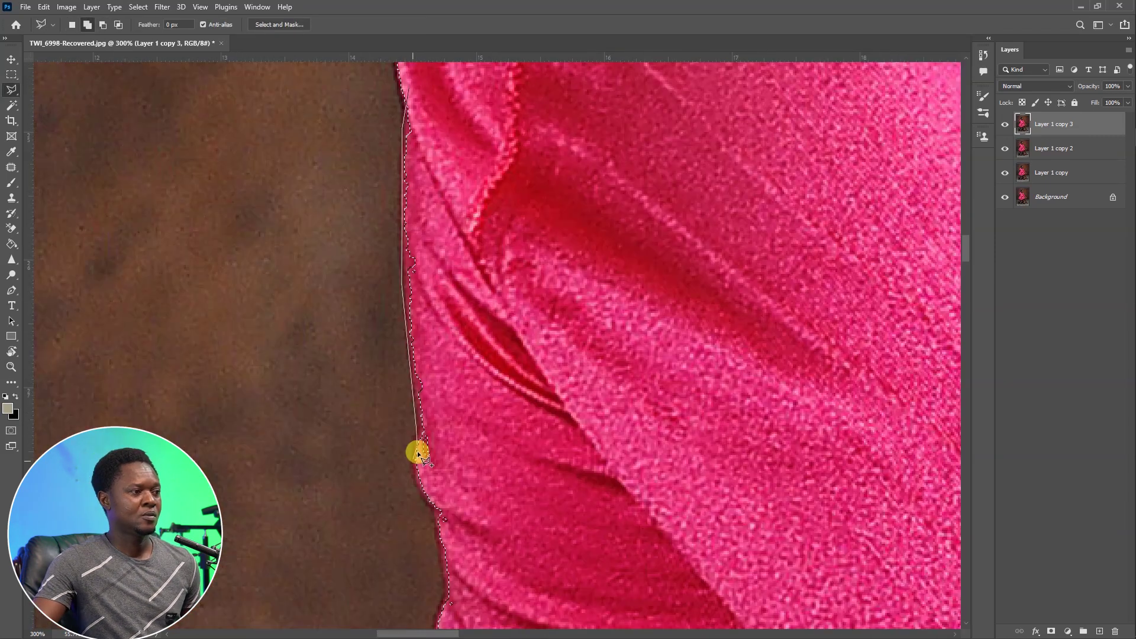
{"action": "double_click", "coordinate": [473, 516]}
{"action": "left_click_drag", "start_coordinate": [436, 490], "coordinate": [394, 256]}
{"action": "left_click", "coordinate": [395, 243]}
{"action": "left_click", "coordinate": [389, 279]}
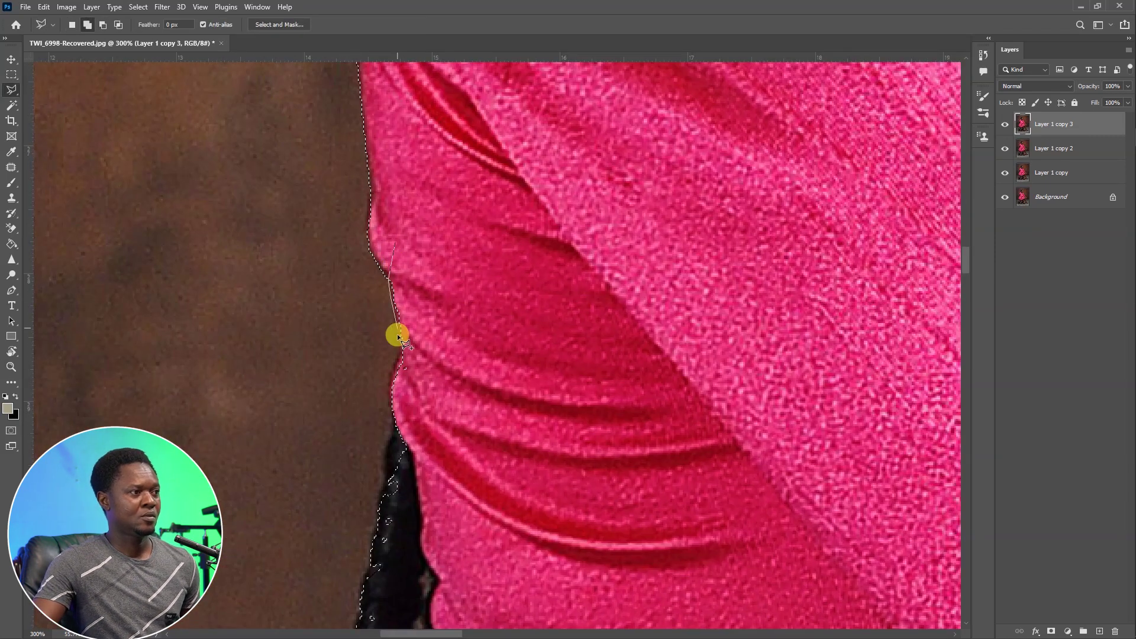
{"action": "left_click", "coordinate": [402, 348]}
{"action": "double_click", "coordinate": [434, 391]}
- Correct the selection edge along the black braids hanging behind the woman's dress
{"action": "left_click_drag", "start_coordinate": [397, 441], "coordinate": [406, 240]}
{"action": "left_click_drag", "start_coordinate": [391, 307], "coordinate": [412, 159]}
{"action": "left_click_drag", "start_coordinate": [427, 592], "coordinate": [485, 157]}
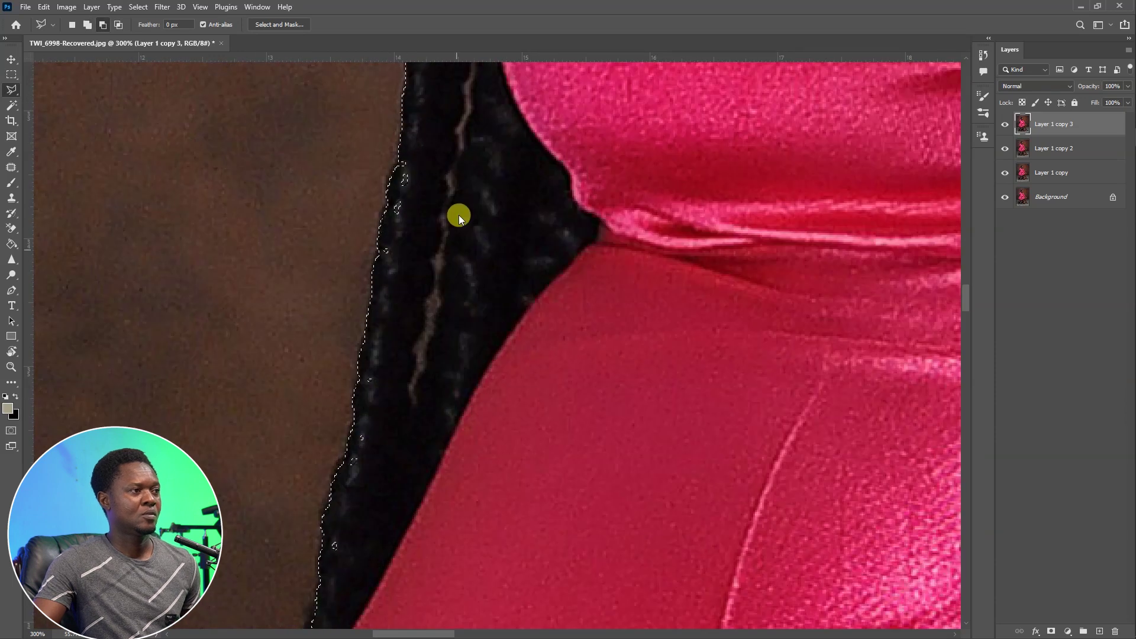
{"action": "left_click_drag", "start_coordinate": [459, 215], "coordinate": [468, 192]}
{"action": "left_click", "coordinate": [426, 195]}
{"action": "left_click", "coordinate": [417, 227]}
{"action": "double_click", "coordinate": [396, 322]}
{"action": "left_click_drag", "start_coordinate": [379, 285], "coordinate": [482, 110]}
{"action": "left_click", "coordinate": [498, 184]}
{"action": "double_click", "coordinate": [466, 346]}
{"action": "left_click_drag", "start_coordinate": [475, 380], "coordinate": [505, 180]}
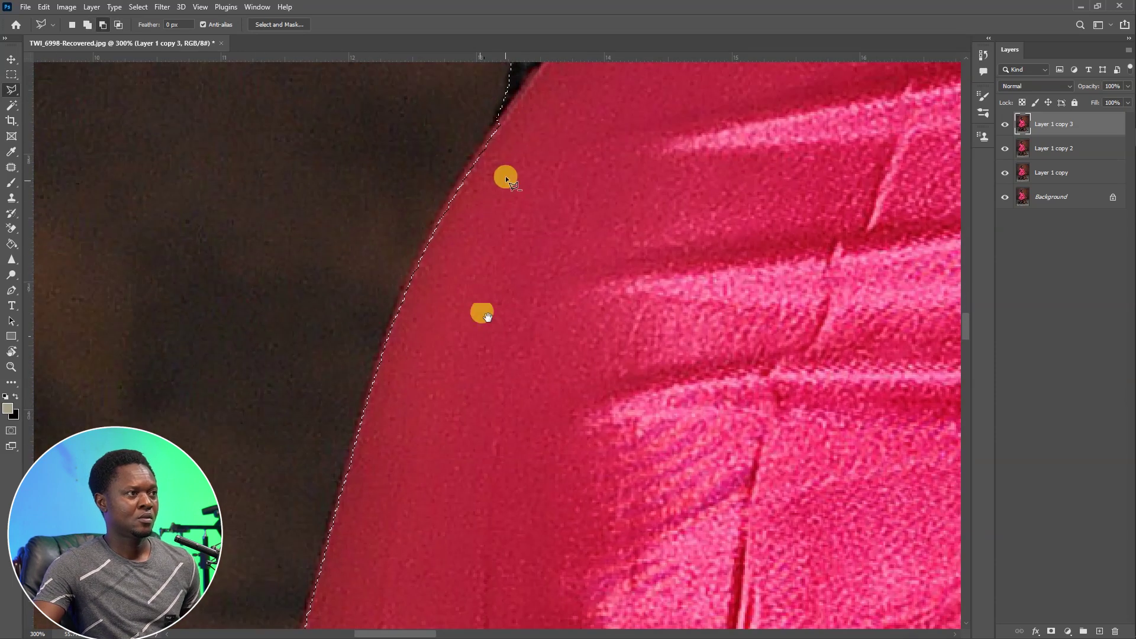
- Add the missed skirt edge along the back of the woman's hip to the selection
{"action": "left_click", "coordinate": [380, 343], "text": "shift"}
{"action": "left_click", "coordinate": [414, 400]}
{"action": "left_click", "coordinate": [470, 423]}
{"action": "double_click", "coordinate": [588, 316]}
{"action": "left_click_drag", "start_coordinate": [473, 520], "coordinate": [550, 189]}
{"action": "left_click", "coordinate": [370, 334], "text": "shift"}
{"action": "left_click_drag", "start_coordinate": [427, 485], "coordinate": [470, 107]}
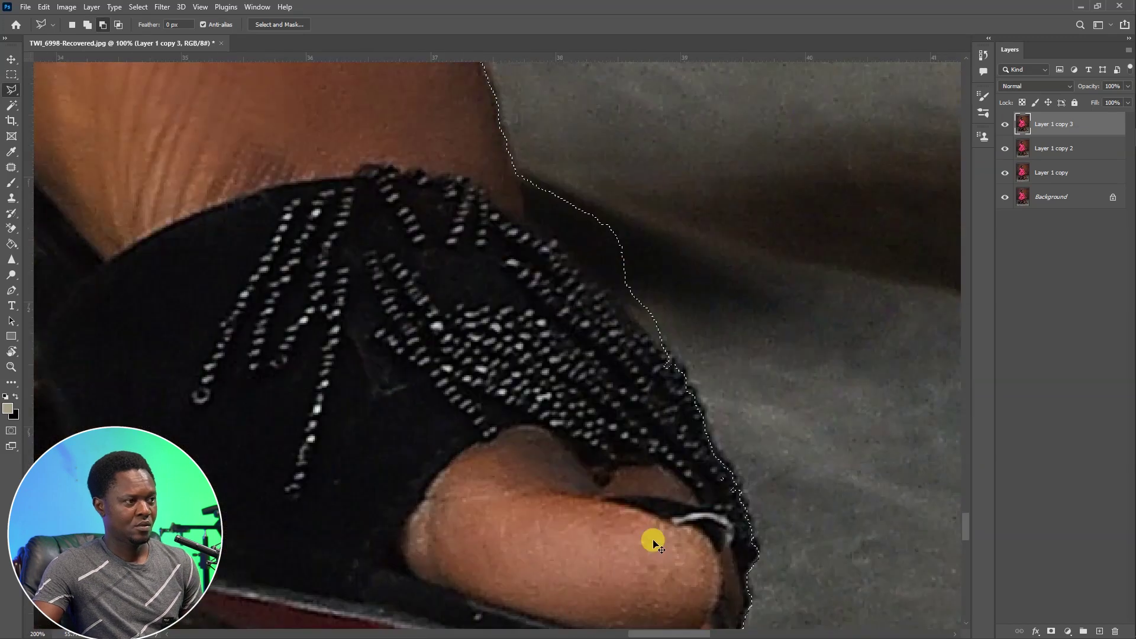
- Add the missed sole tip of the shoe beside the fur seat, and subtract the backdrop strip along its beaded straps
{"action": "left_click_drag", "start_coordinate": [651, 538], "coordinate": [622, 326]}
{"action": "left_click", "coordinate": [698, 443]}
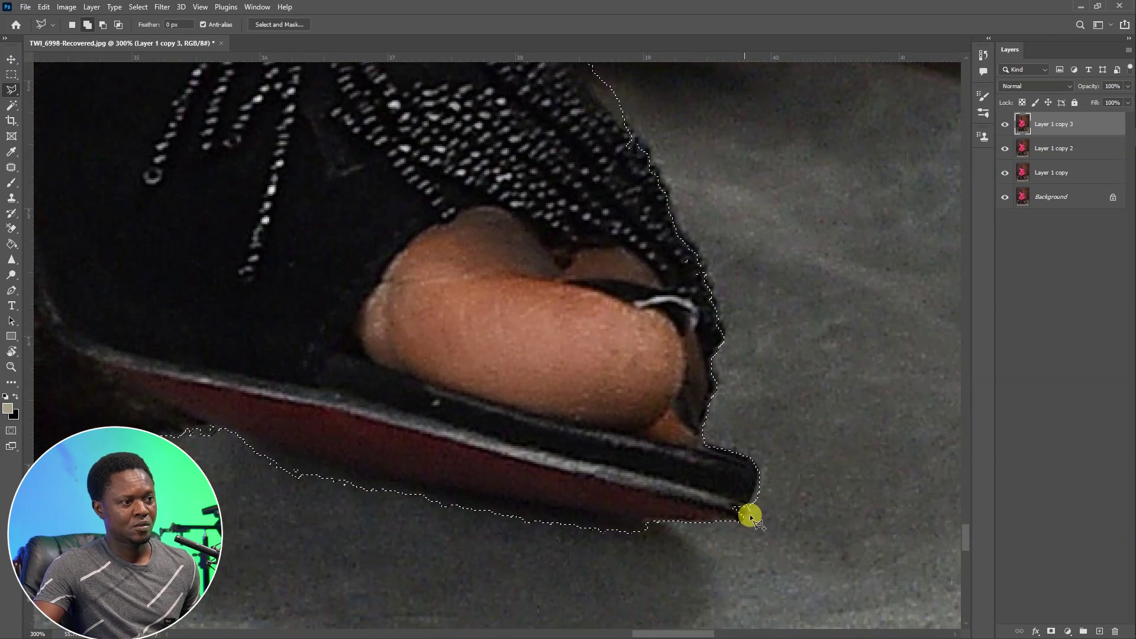
{"action": "scroll", "coordinate": [666, 542], "scroll_direction": "up", "scroll_amount": 3}
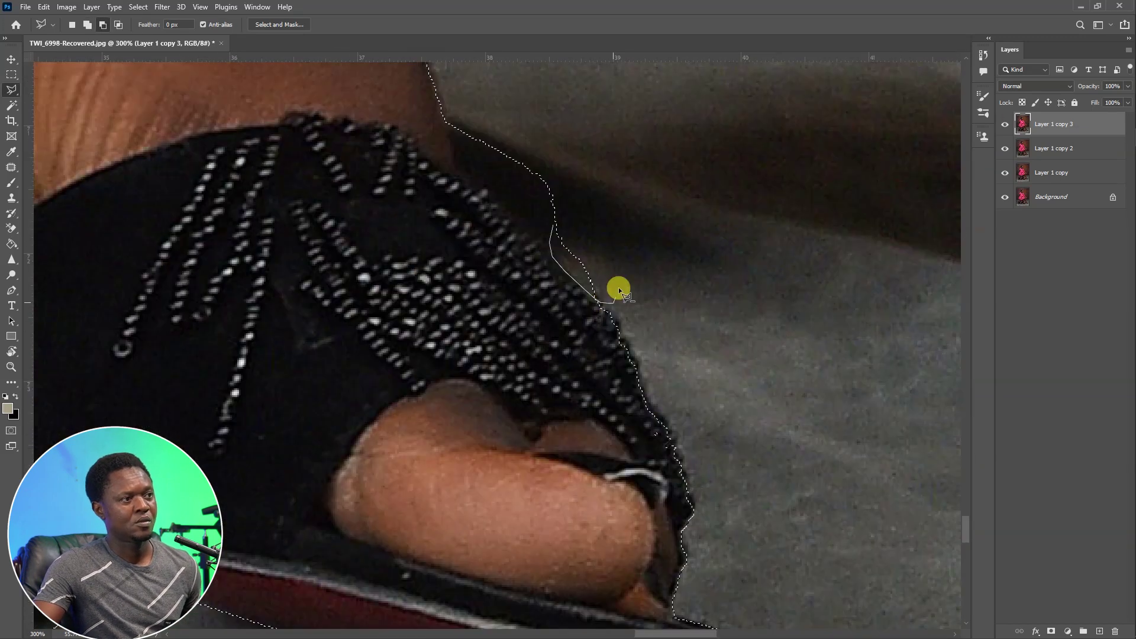
{"action": "double_click", "coordinate": [597, 254]}
- Add the missed skin edge above the front shoe's strap and the missed parts of its beaded heel to the selection
{"action": "left_click_drag", "start_coordinate": [408, 89], "coordinate": [484, 459]}
{"action": "left_click_drag", "start_coordinate": [468, 89], "coordinate": [427, 533]}
{"action": "left_click_drag", "start_coordinate": [550, 77], "coordinate": [444, 287]}
{"action": "left_click_drag", "start_coordinate": [864, 509], "coordinate": [532, 239]}
{"action": "left_click", "coordinate": [554, 236], "text": "shift"}
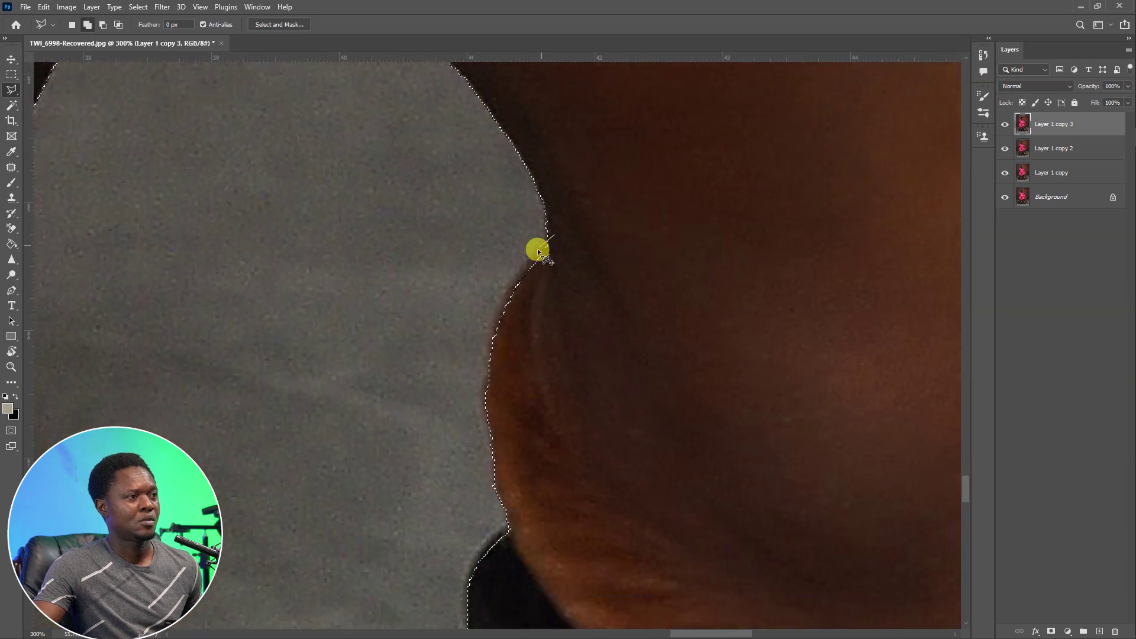
{"action": "scroll", "coordinate": [537, 249], "scroll_direction": "down", "scroll_amount": 10}
{"action": "scroll", "coordinate": [532, 219], "scroll_direction": "right", "scroll_amount": 4}
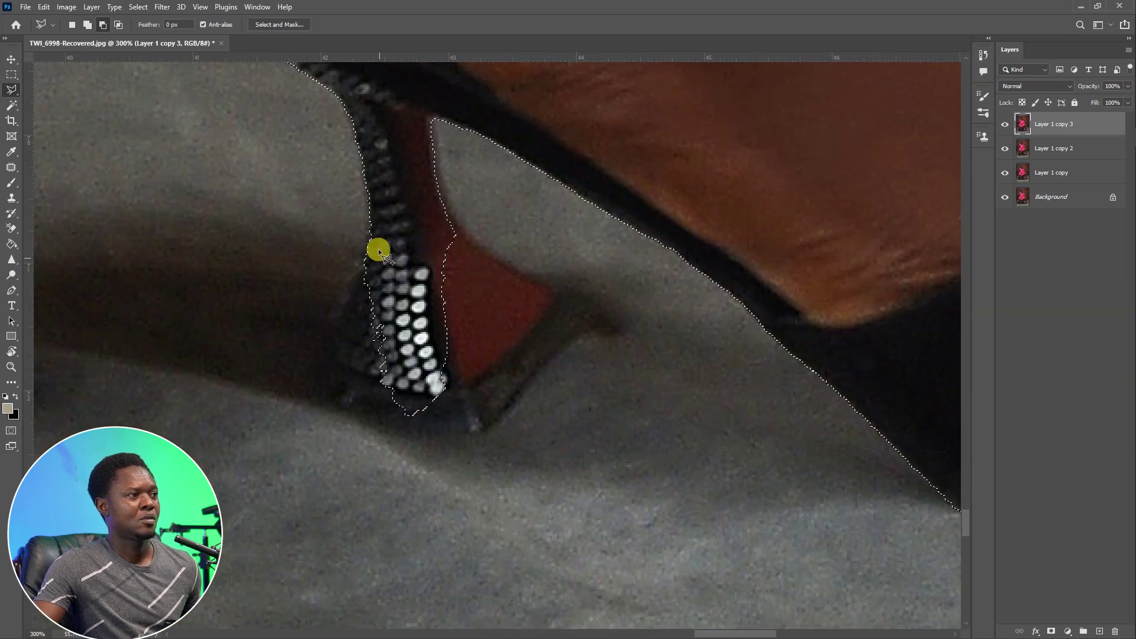
{"action": "double_click", "coordinate": [511, 270]}
- Add the missed sole edge beneath the small toes of the front shoe to the selection
{"action": "left_click_drag", "start_coordinate": [888, 491], "coordinate": [283, 388]}
{"action": "left_click", "coordinate": [545, 413], "text": "shift"}
{"action": "left_click", "coordinate": [559, 390]}
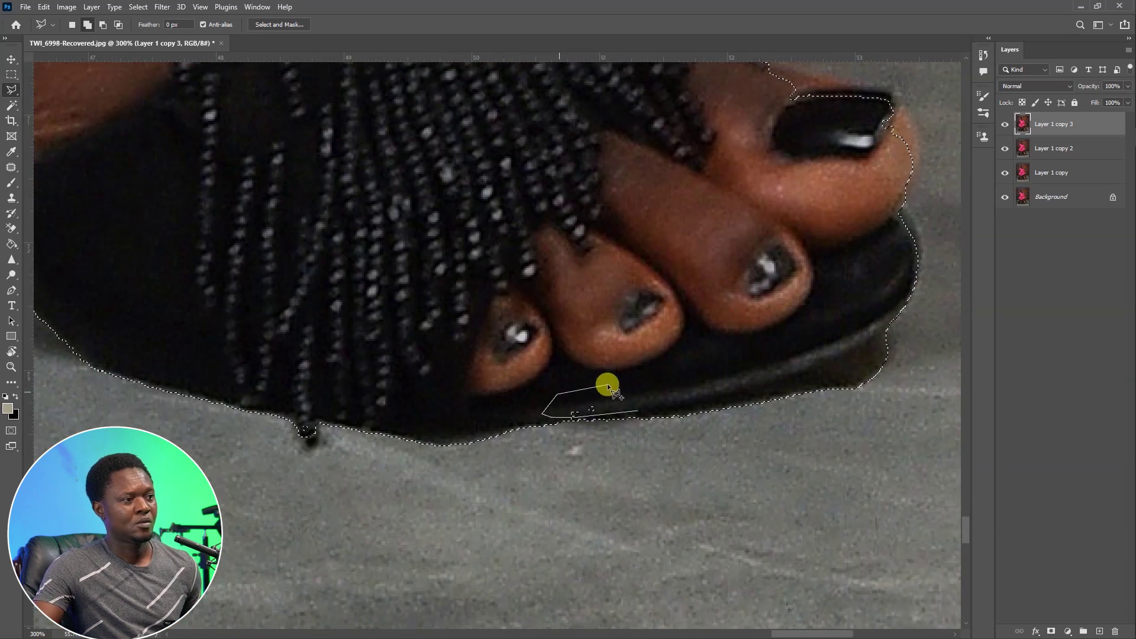
{"action": "double_click", "coordinate": [607, 385]}
- Add the missed outer edges of the big toe and the beaded strap above it to the selection
{"action": "left_click_drag", "start_coordinate": [828, 364], "coordinate": [548, 440]}
{"action": "left_click_drag", "start_coordinate": [637, 456], "coordinate": [612, 505]}
{"action": "scroll", "coordinate": [615, 507], "scroll_direction": "up", "scroll_amount": 4}
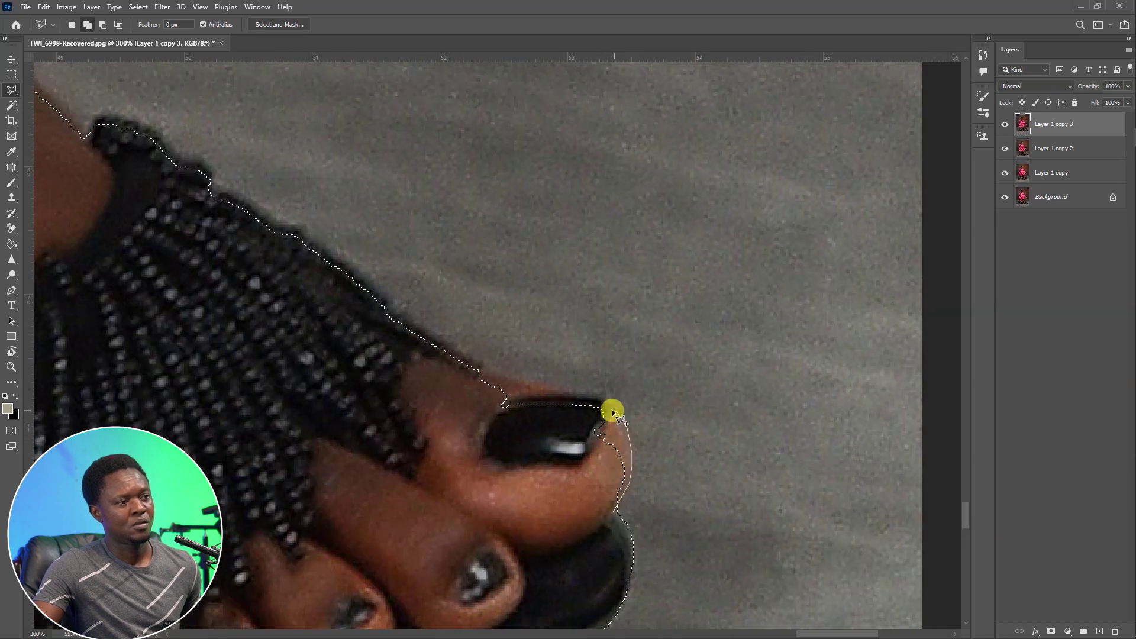
{"action": "mouse_move", "coordinate": [188, 207]}
{"action": "left_mouse_down"}
{"action": "mouse_move", "coordinate": [356, 359]}
{"action": "mouse_move", "coordinate": [564, 414]}
{"action": "left_mouse_up"}
{"action": "left_click", "coordinate": [528, 438]}
{"action": "left_click", "coordinate": [464, 394]}
{"action": "double_click", "coordinate": [421, 426]}
- Add the missed skin edge from the front foot's instep up along the shin to the selection
{"action": "left_click", "coordinate": [572, 416]}
{"action": "left_click", "coordinate": [582, 400]}
{"action": "left_click", "coordinate": [554, 390]}
{"action": "left_click_drag", "start_coordinate": [333, 234], "coordinate": [519, 374]}
{"action": "left_click", "coordinate": [518, 374]}
{"action": "left_click_drag", "start_coordinate": [366, 167], "coordinate": [611, 434]}
{"action": "left_click_drag", "start_coordinate": [426, 172], "coordinate": [627, 455]}
{"action": "left_click", "coordinate": [562, 317]}
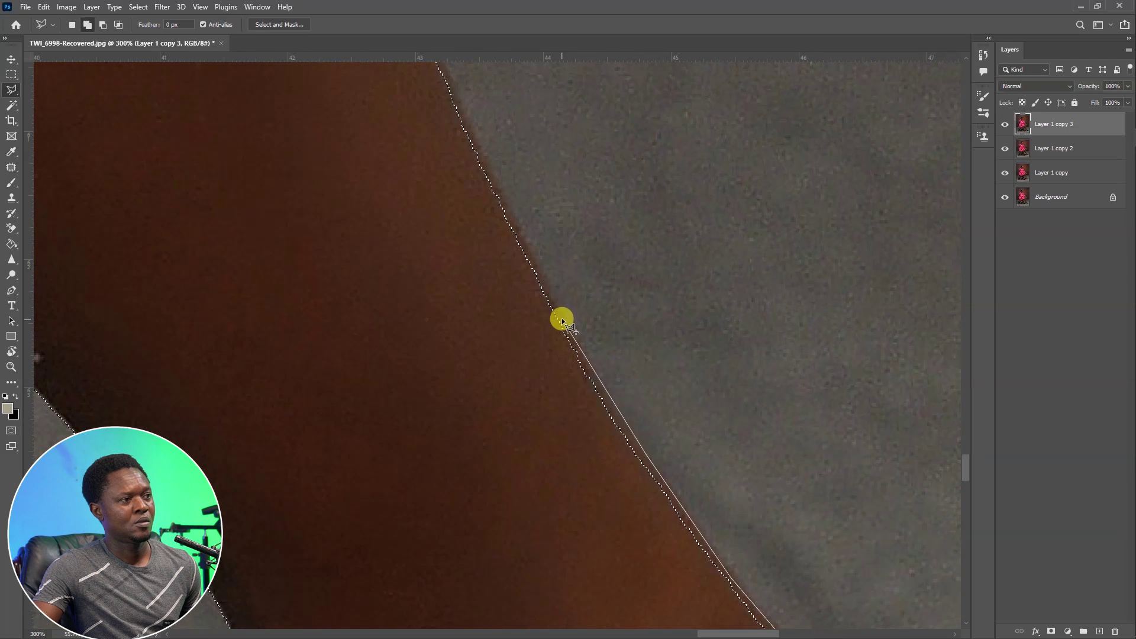
{"action": "left_click_drag", "start_coordinate": [503, 196], "coordinate": [644, 460]}
{"action": "left_click", "coordinate": [644, 460]}
{"action": "left_click", "coordinate": [565, 288]}
{"action": "left_click_drag", "start_coordinate": [503, 127], "coordinate": [571, 542]}
{"action": "left_click", "coordinate": [538, 388]}
{"action": "left_click", "coordinate": [488, 220]}
{"action": "left_click_drag", "start_coordinate": [467, 70], "coordinate": [446, 459]}
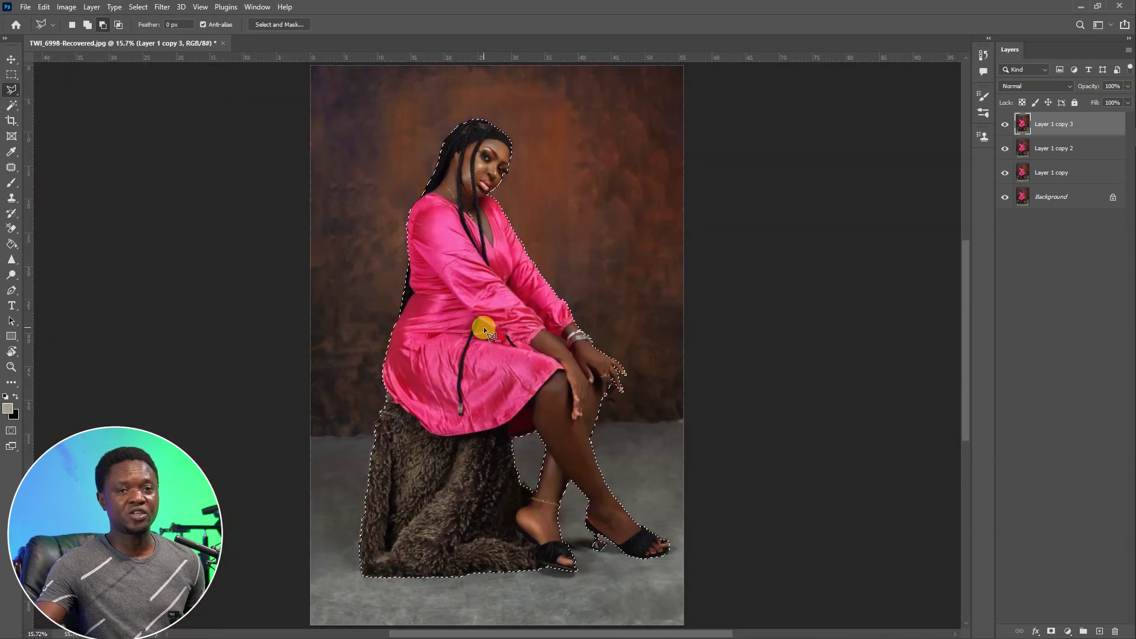
- Feather the selection of the woman and her seat, and paste a copy of it onto a new layer
{"action": "right_click", "coordinate": [470, 282]}
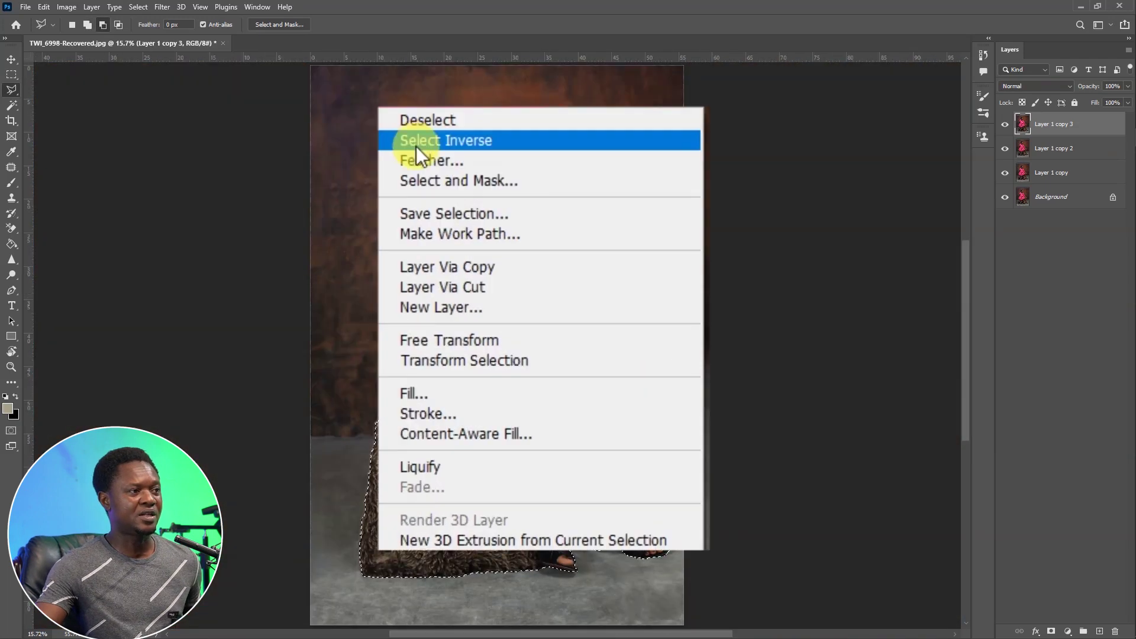
{"action": "left_click", "coordinate": [422, 159]}
{"action": "key", "text": "Return"}
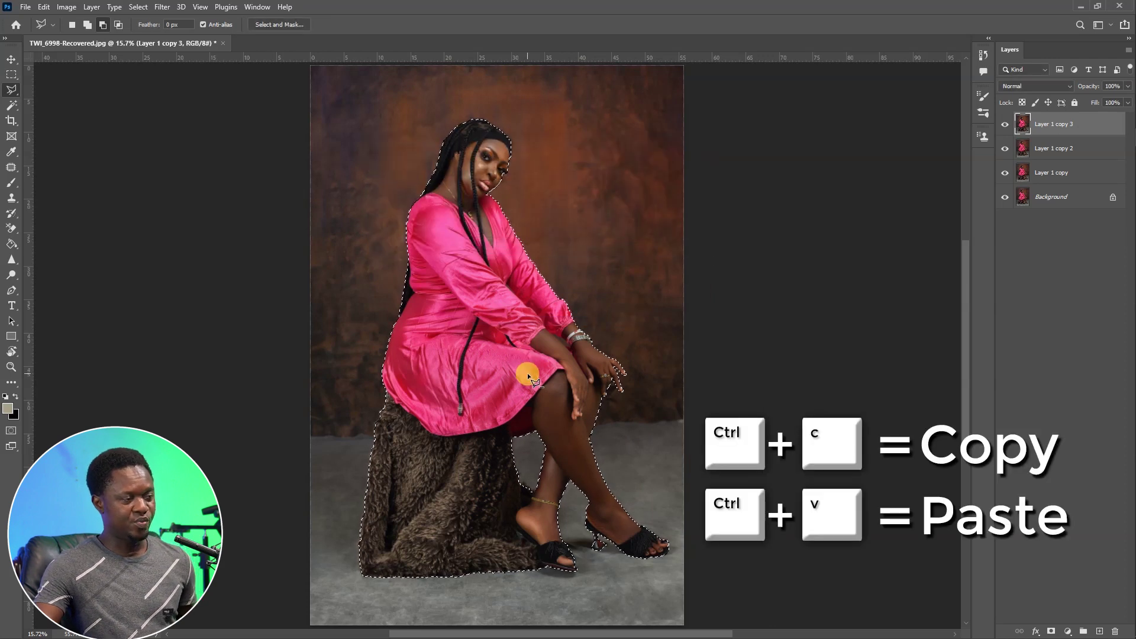
{"action": "key", "text": "ctrl+c"}
{"action": "key", "text": "ctrl+v"}
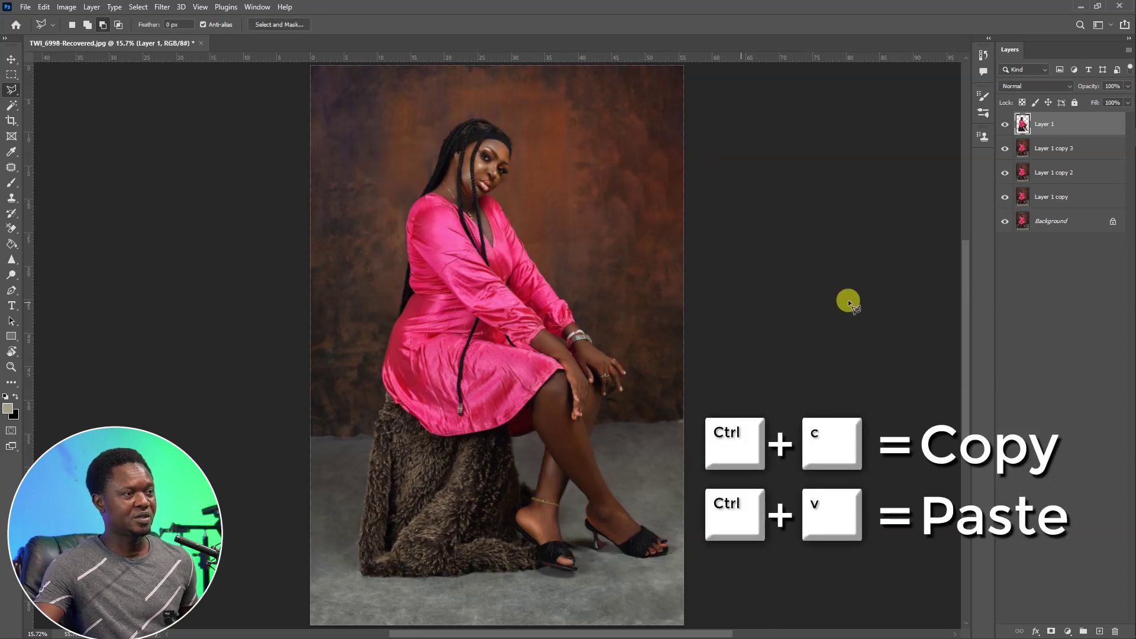
- Check the pasted cut-out on its own against transparency, and rename its layer as image
{"action": "left_click", "coordinate": [1005, 125], "text": "alt"}
{"action": "left_click", "coordinate": [504, 263]}
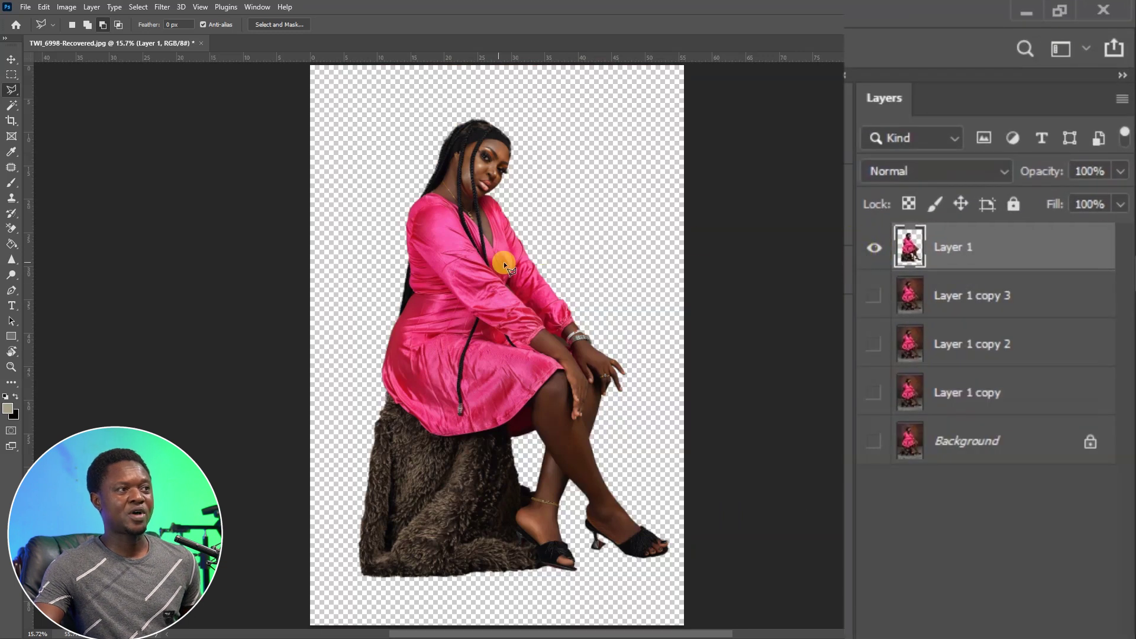
{"action": "left_click", "coordinate": [874, 248], "text": "alt"}
{"action": "double_click", "coordinate": [963, 246]}
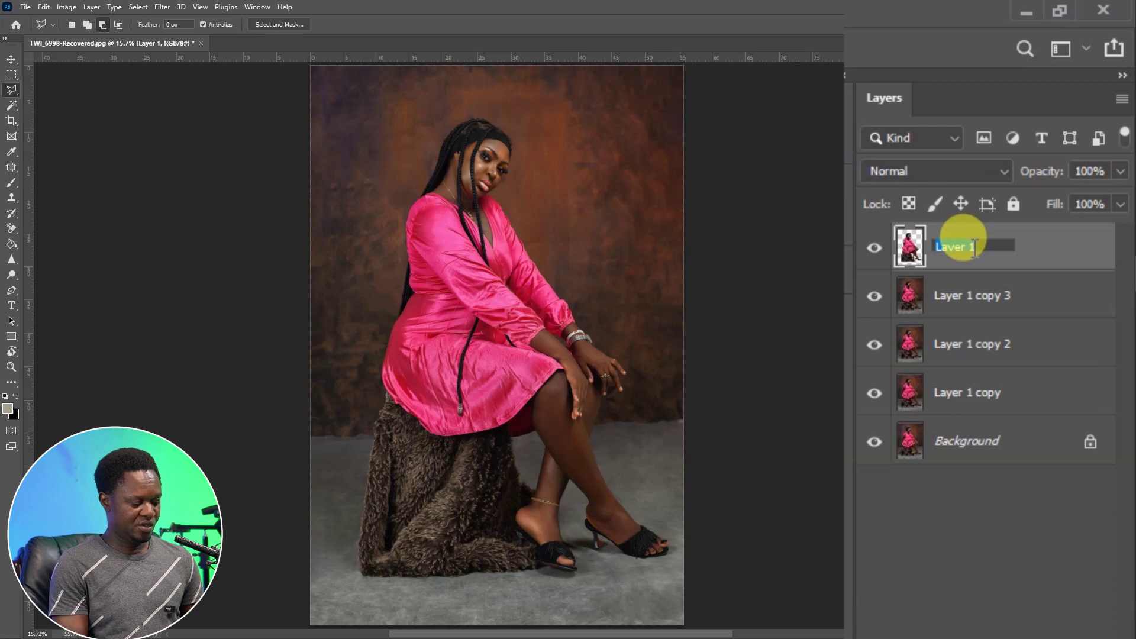
{"action": "type", "text": "image"}
{"action": "key", "text": "Return"}
- Hide Layer 1 copy 3 and rename Layer 1 copy 2 as background
{"action": "left_click", "coordinate": [970, 343]}
{"action": "left_click", "coordinate": [874, 295]}
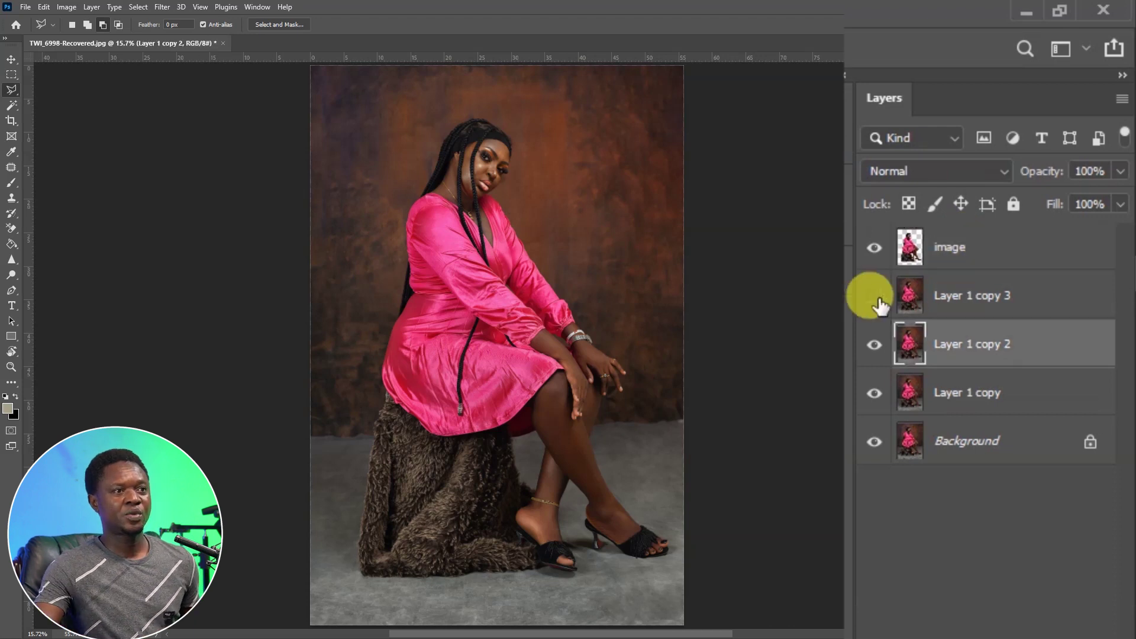
{"action": "double_click", "coordinate": [965, 349]}
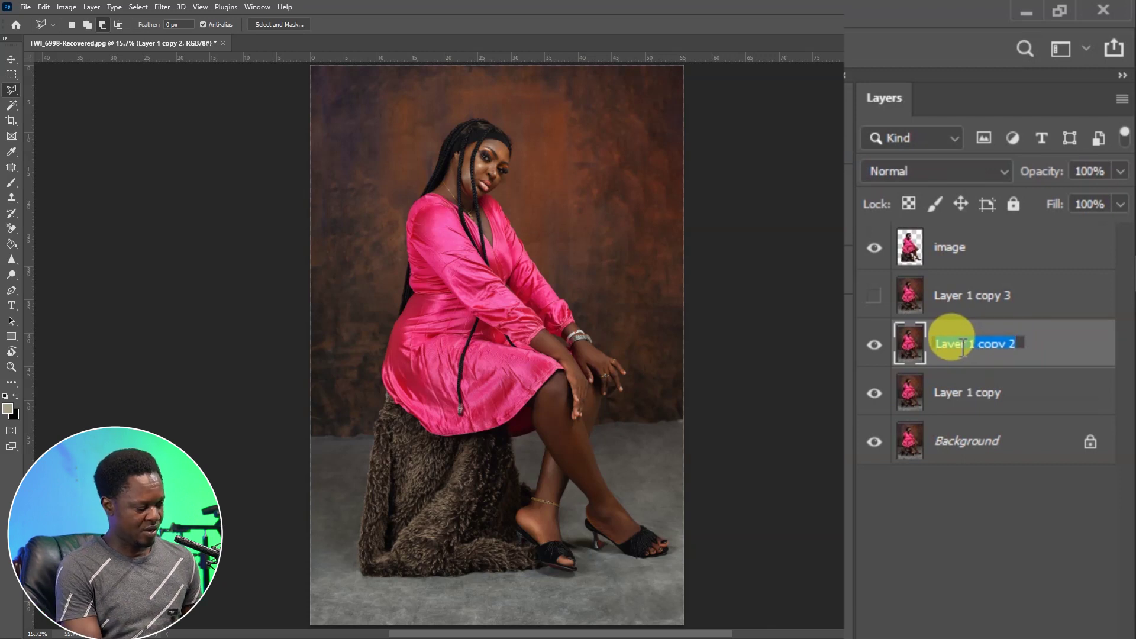
{"action": "type", "text": "background"}
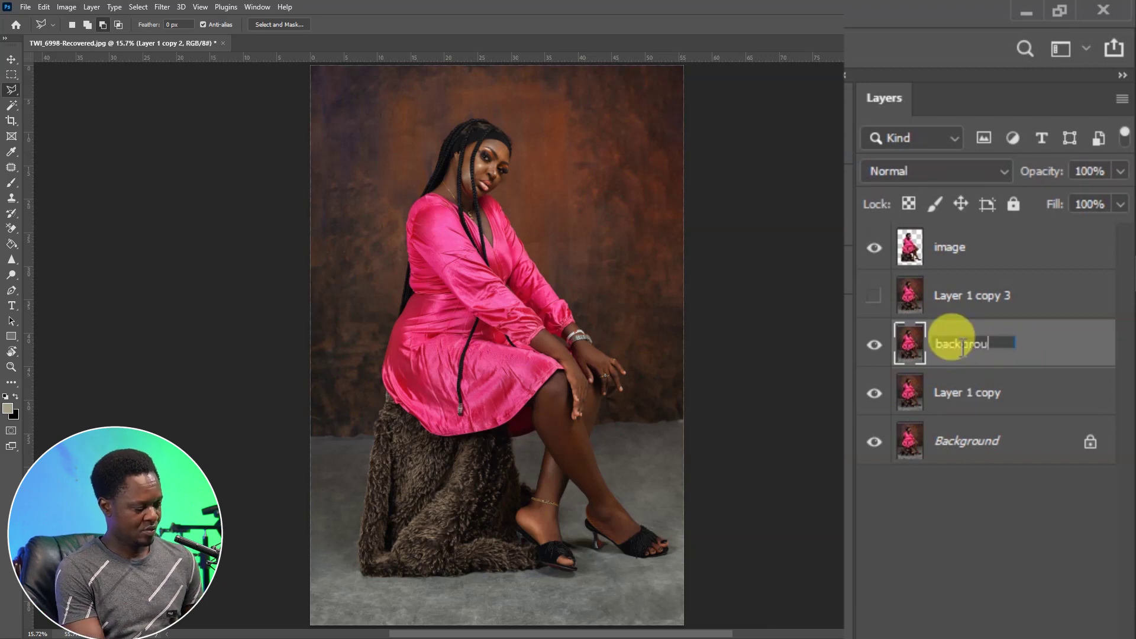
{"action": "key", "text": "Return"}
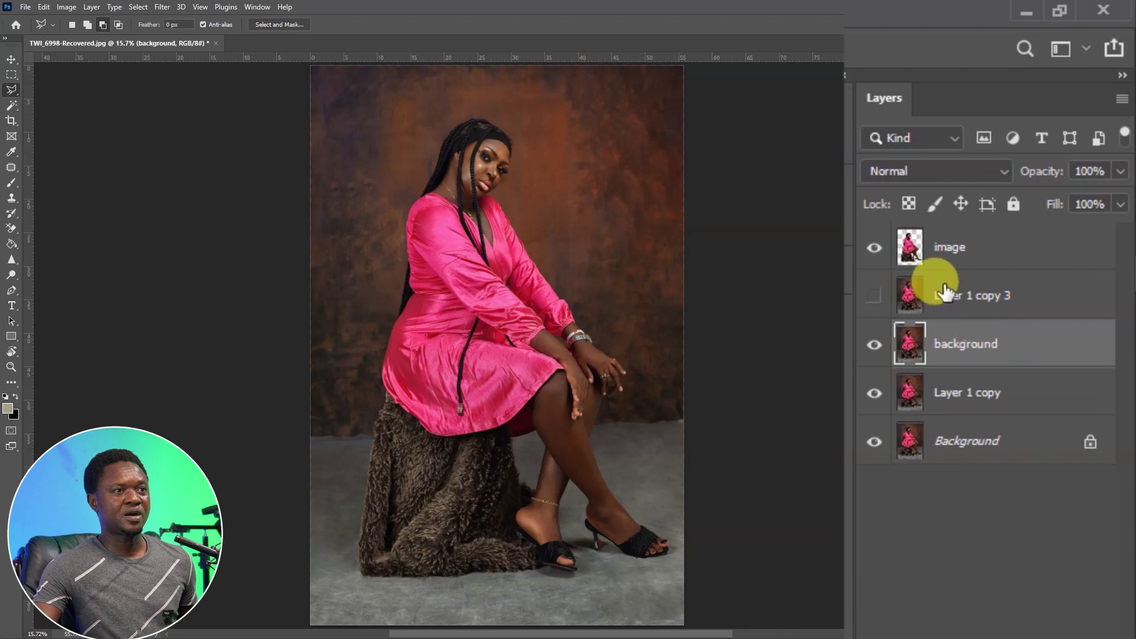
- Load the image layer's outline as a selection over the background layer and expand it by 20 pixels
{"action": "left_click", "coordinate": [909, 252], "text": "ctrl"}
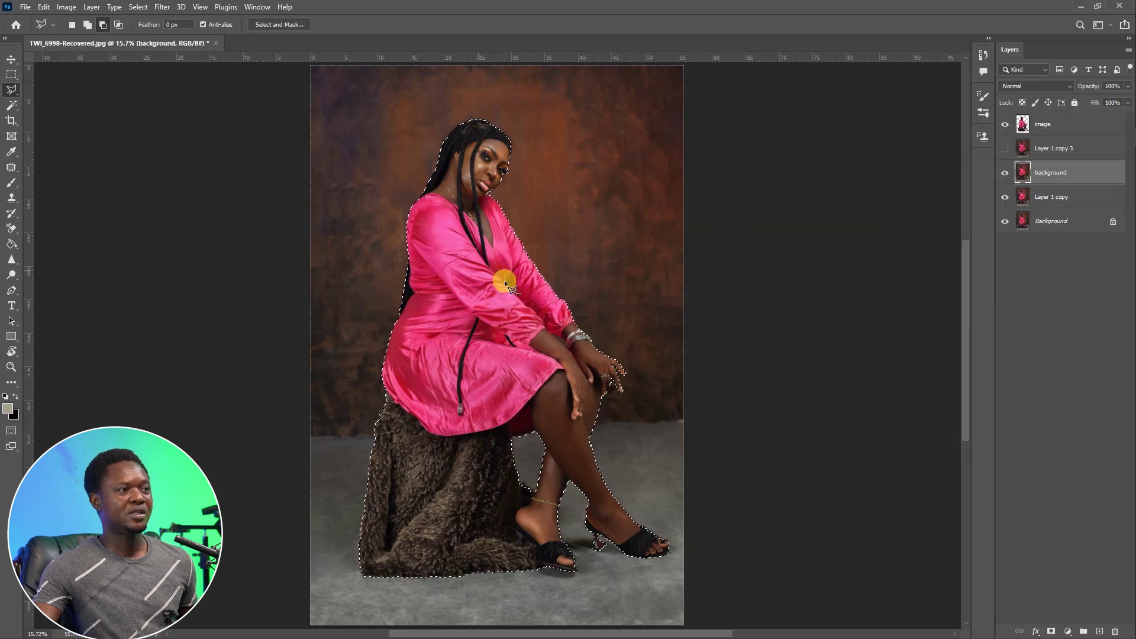
{"action": "left_click", "coordinate": [137, 8]}
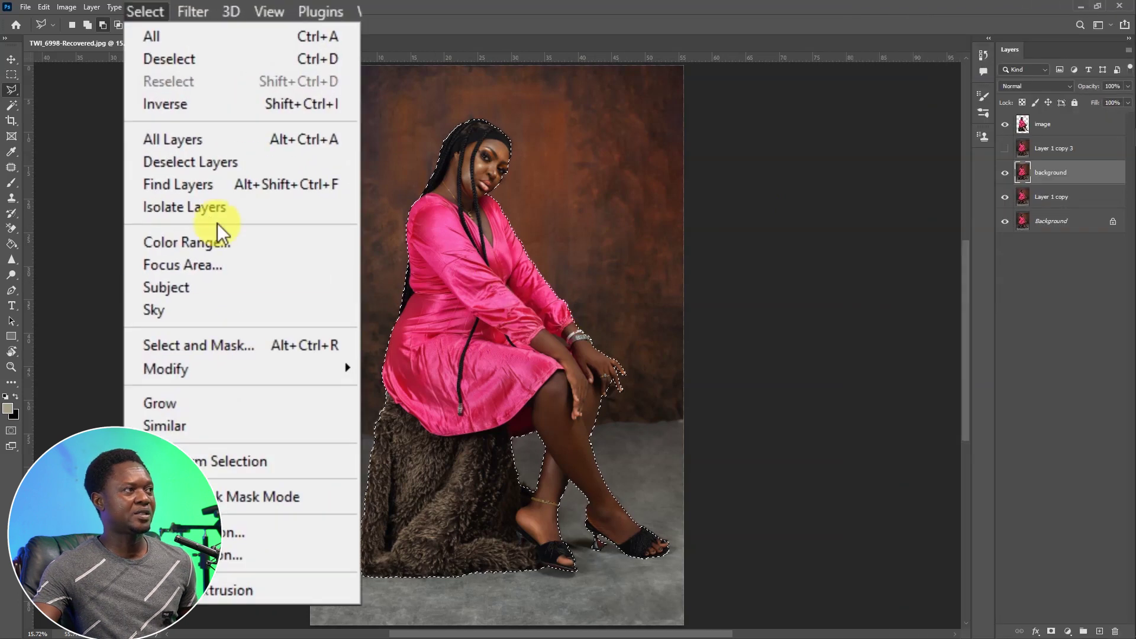
{"action": "mouse_move", "coordinate": [193, 367]}
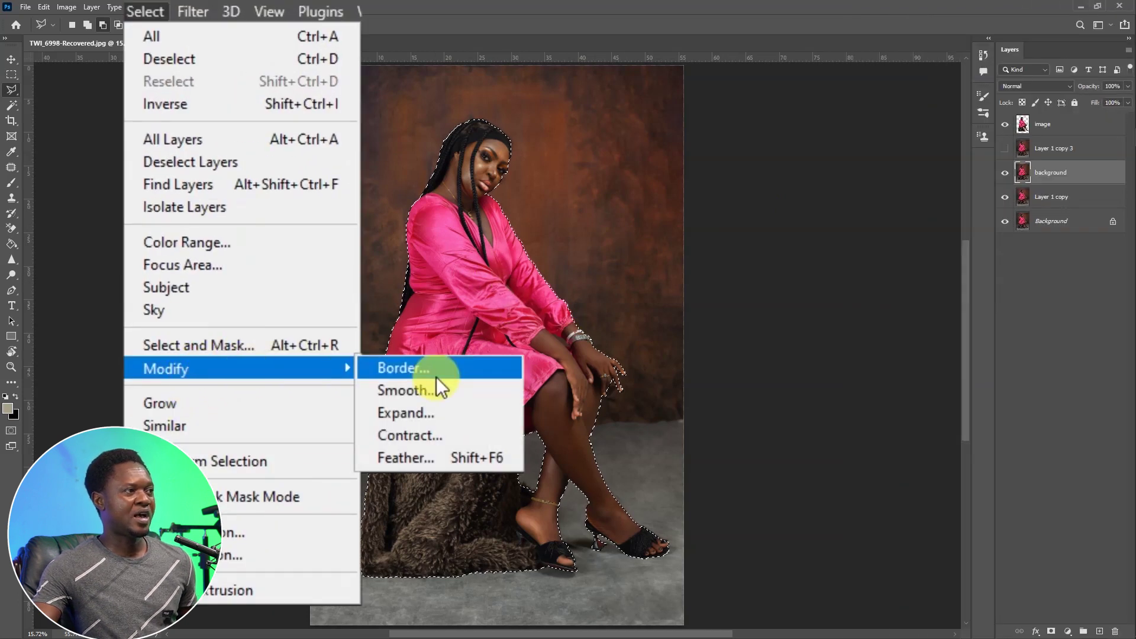
{"action": "left_click", "coordinate": [420, 413]}
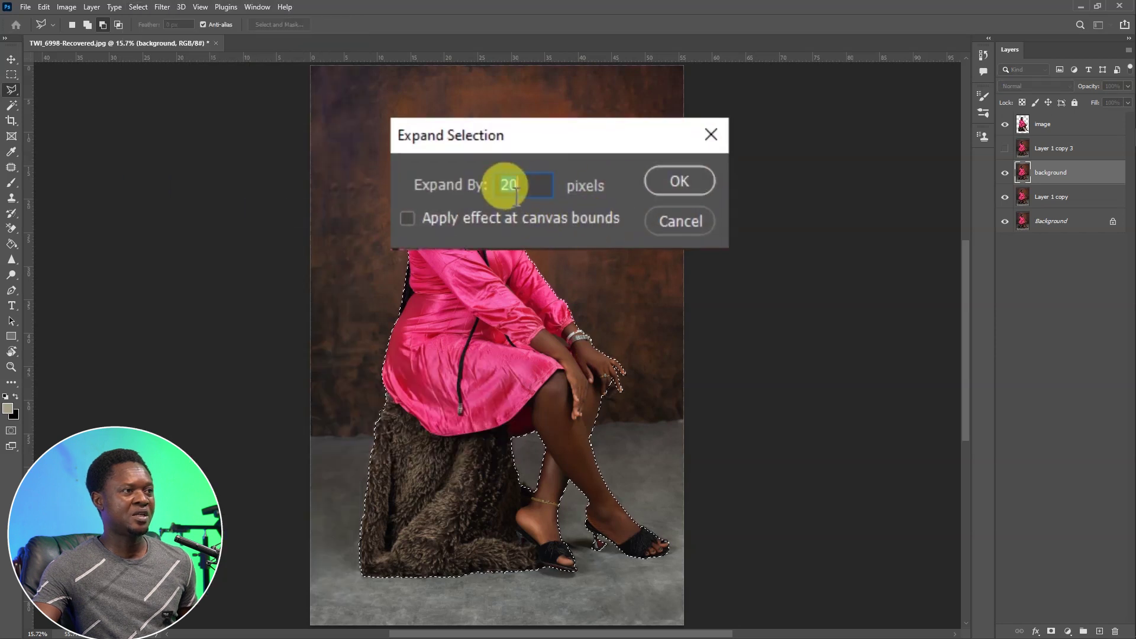
{"action": "left_click", "coordinate": [677, 183]}
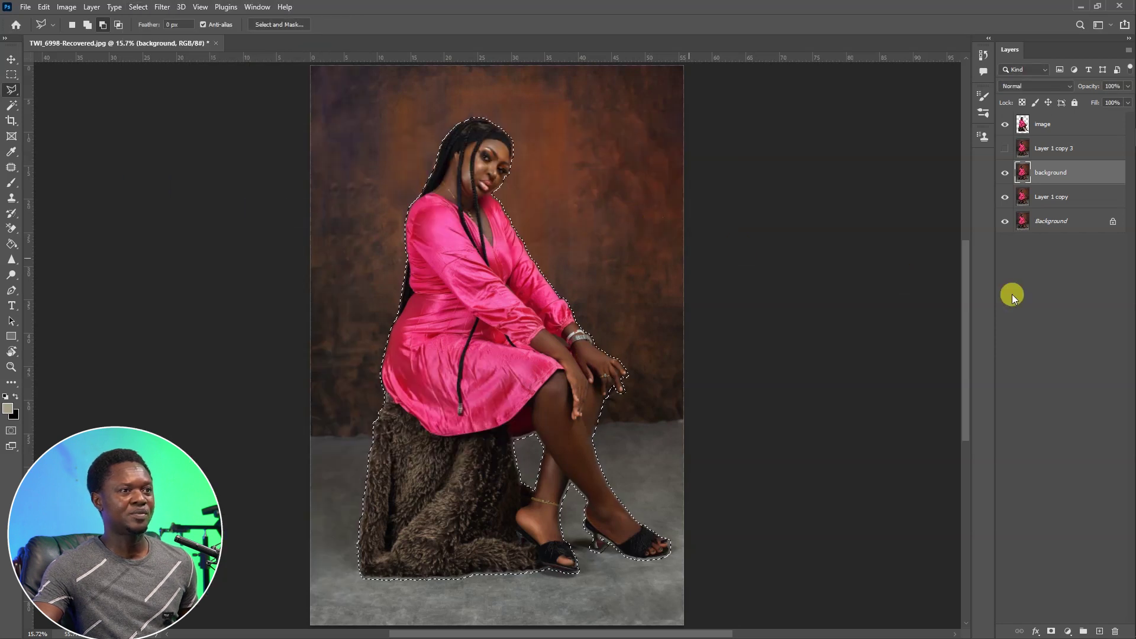
- Fill the expanded selection with Content-Aware Fill, using automatic sampling and output to a new layer
{"action": "right_click", "coordinate": [495, 274]}
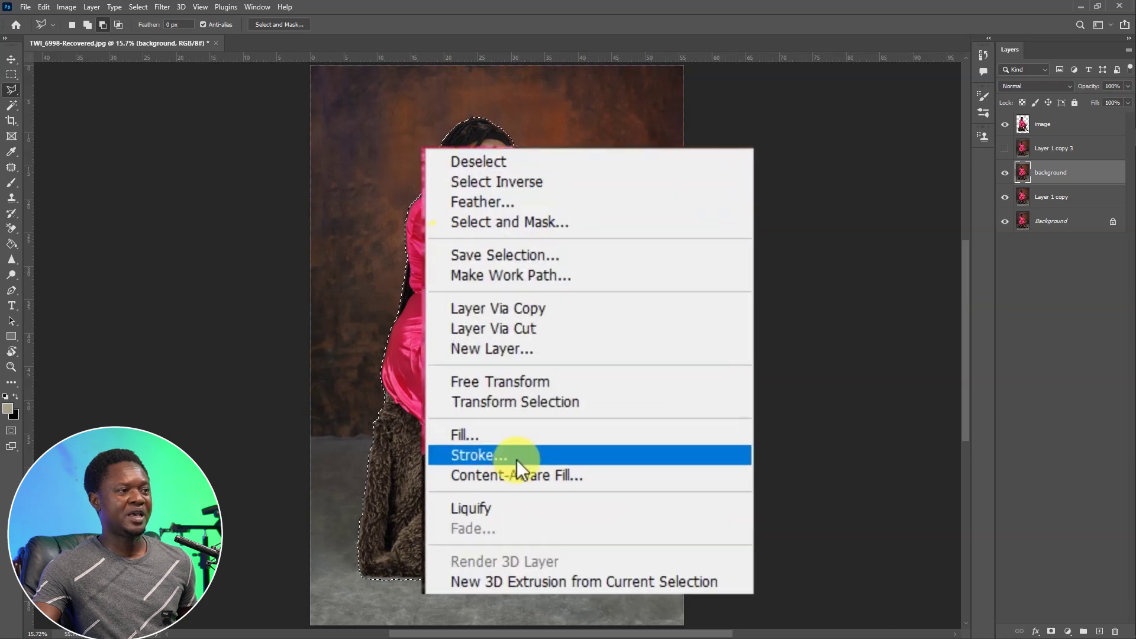
{"action": "left_click", "coordinate": [549, 436]}
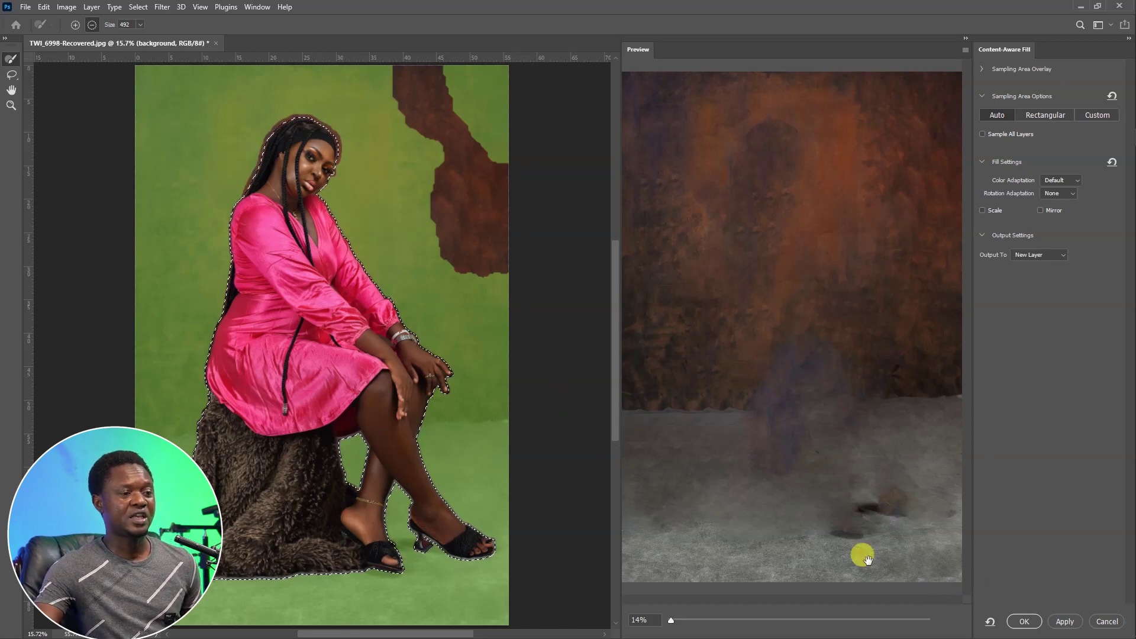
{"action": "left_click", "coordinate": [1020, 618]}
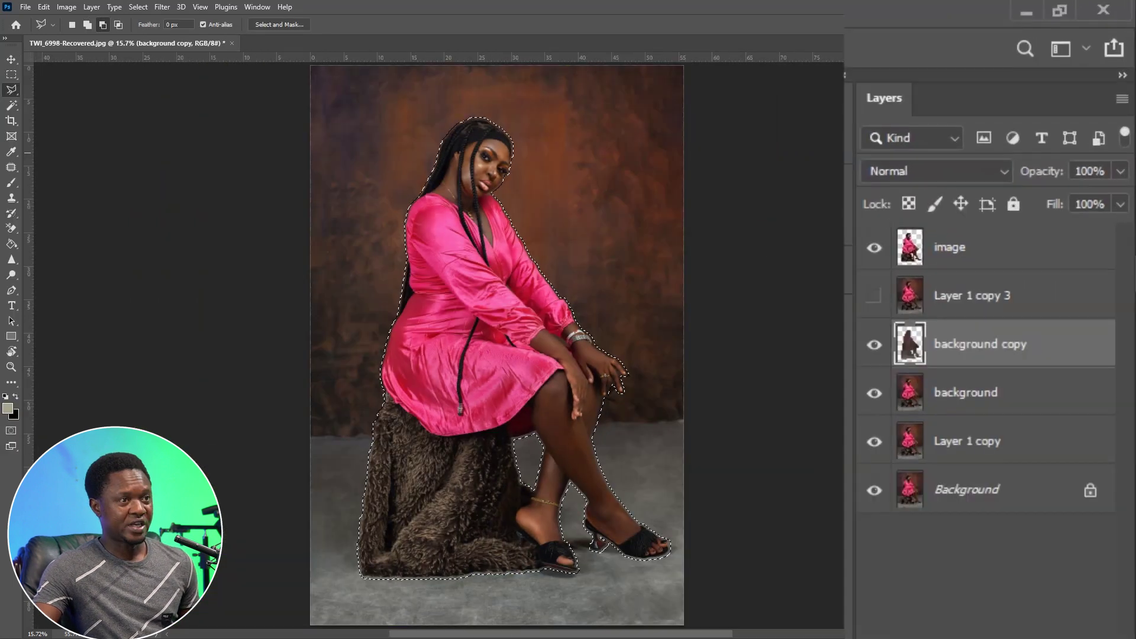
- Clear the selection, and leave only the background and background copy layers visible and selected
{"action": "left_click", "coordinate": [1005, 125]}
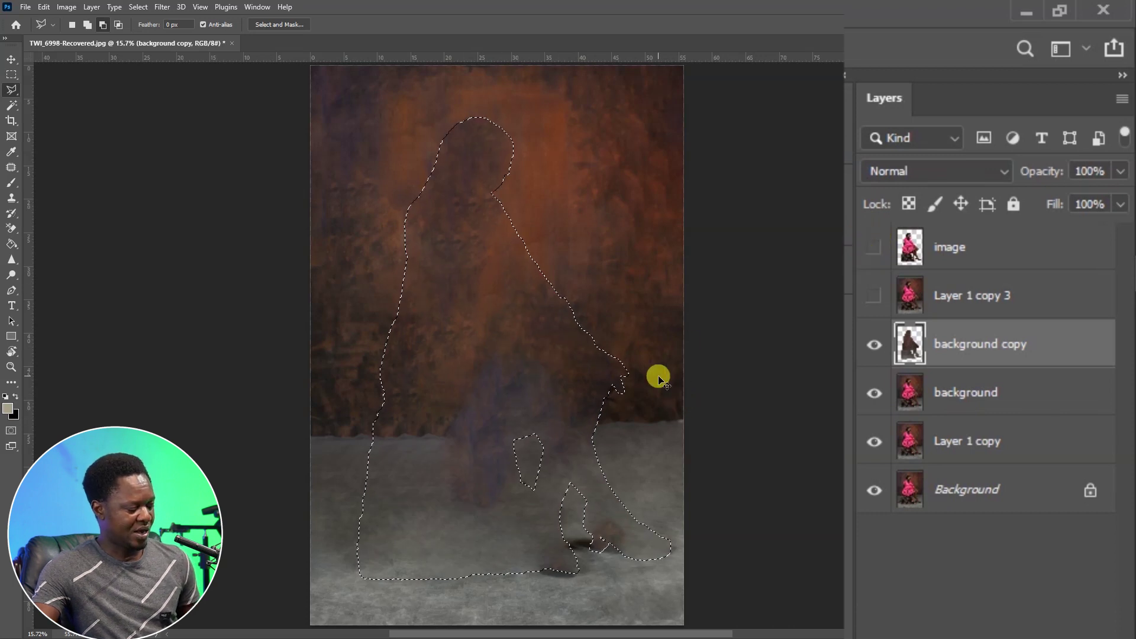
{"action": "left_click", "coordinate": [748, 412]}
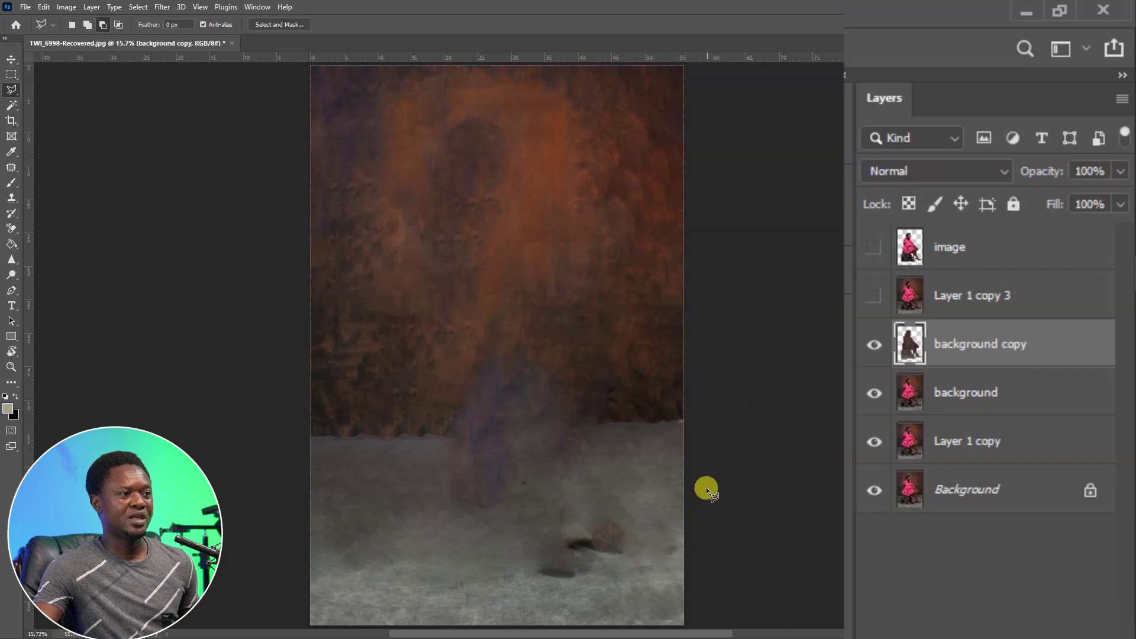
{"action": "left_click", "coordinate": [874, 392]}
{"action": "left_click", "coordinate": [874, 442]}
{"action": "left_click", "coordinate": [874, 490]}
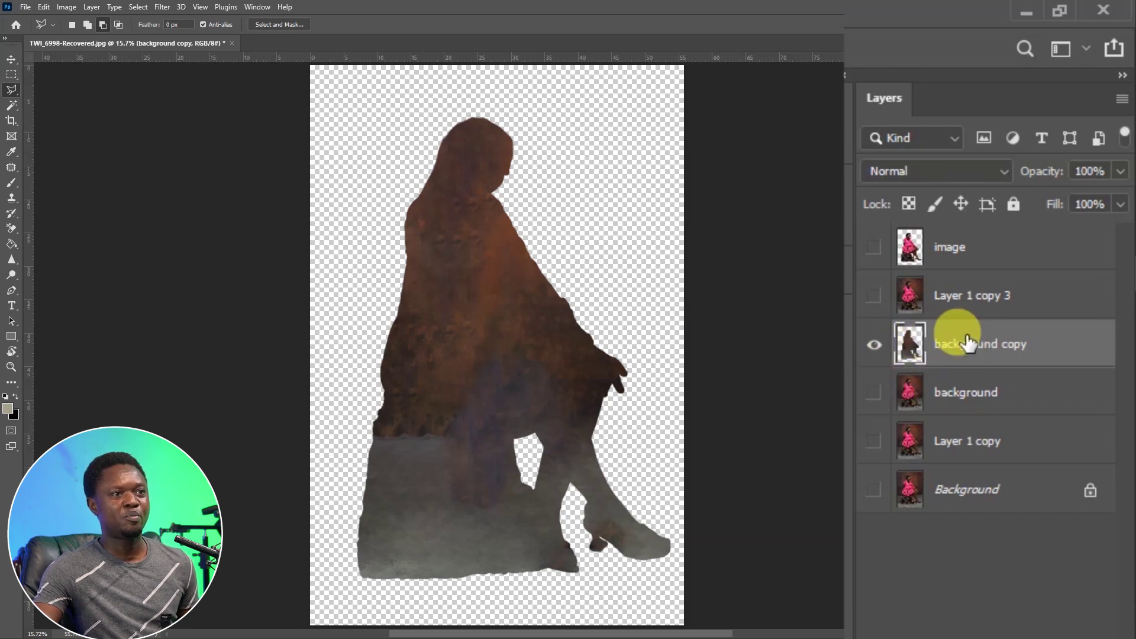
{"action": "left_click", "coordinate": [873, 392]}
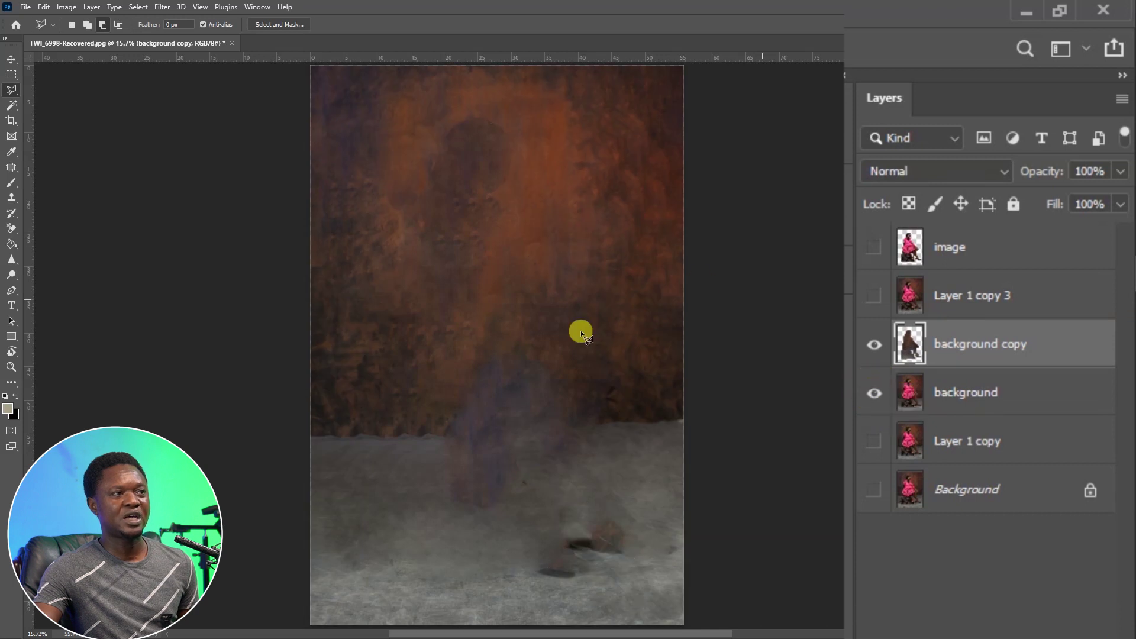
{"action": "left_click", "coordinate": [961, 392], "text": "shift"}
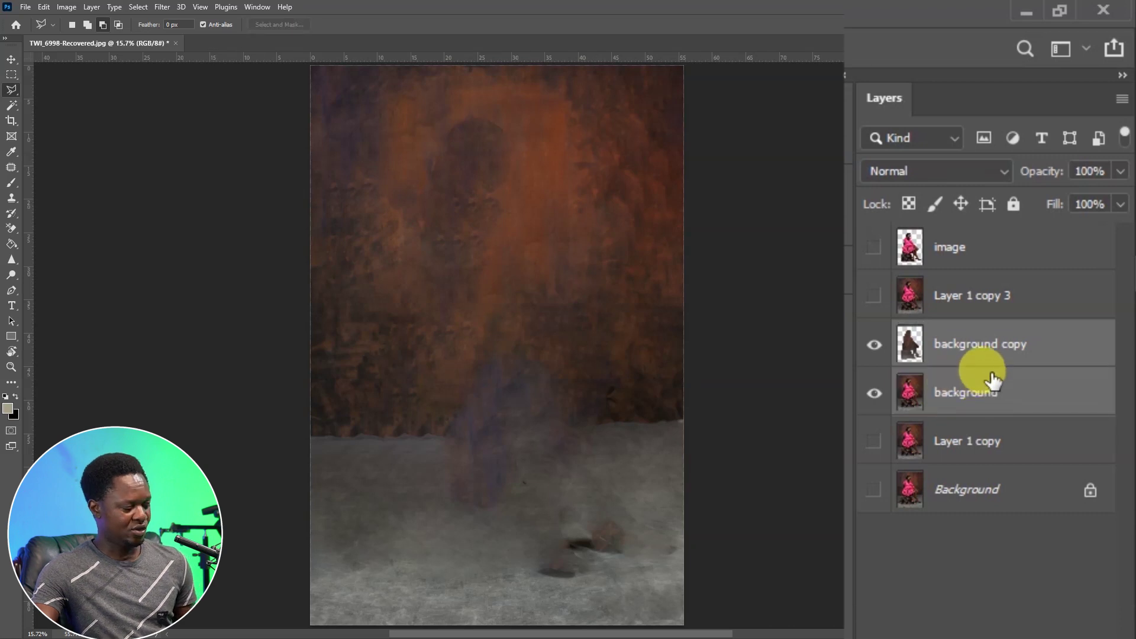
- Merge the background and background copy layers, and make Layer 1 copy and the bottom Background layer visible
{"action": "key", "text": "ctrl+e"}
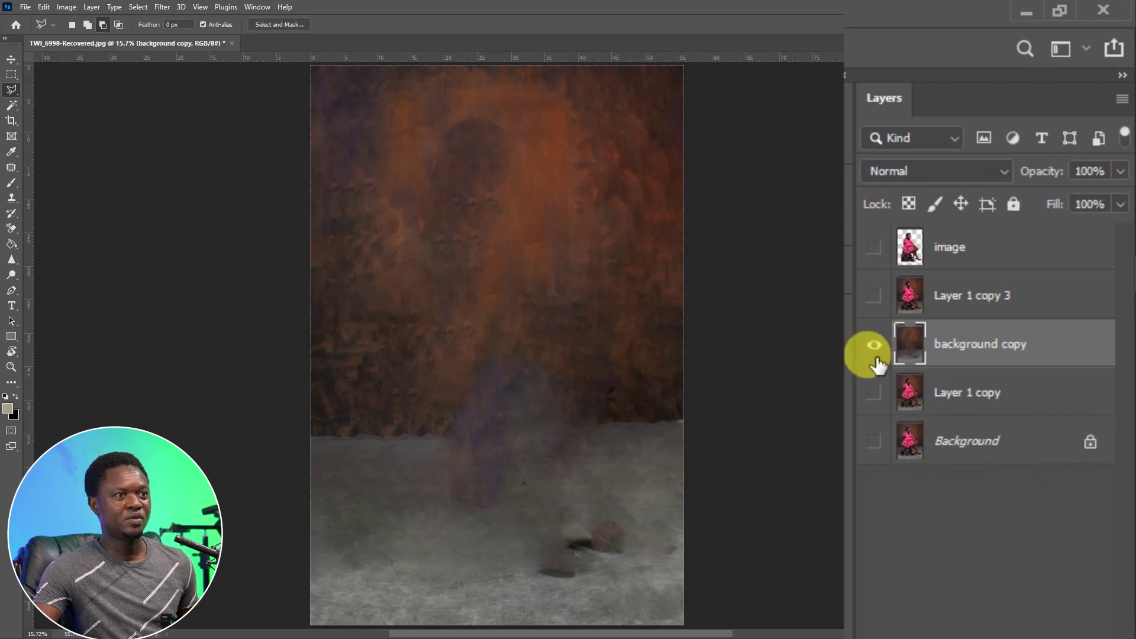
{"action": "left_click", "coordinate": [873, 345]}
{"action": "left_click", "coordinate": [873, 345]}
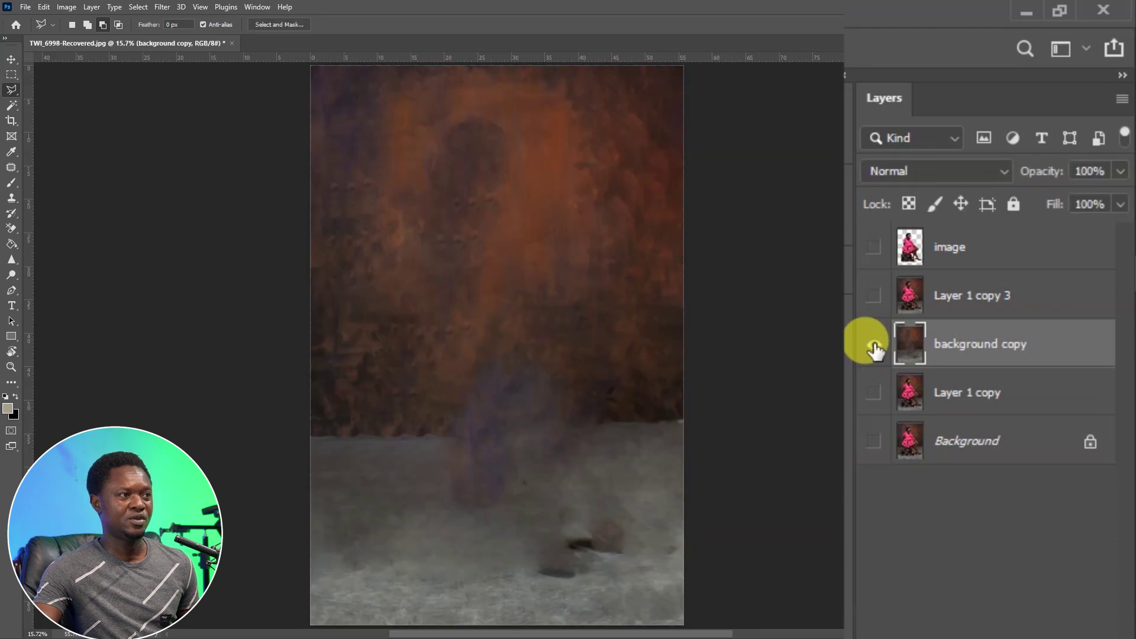
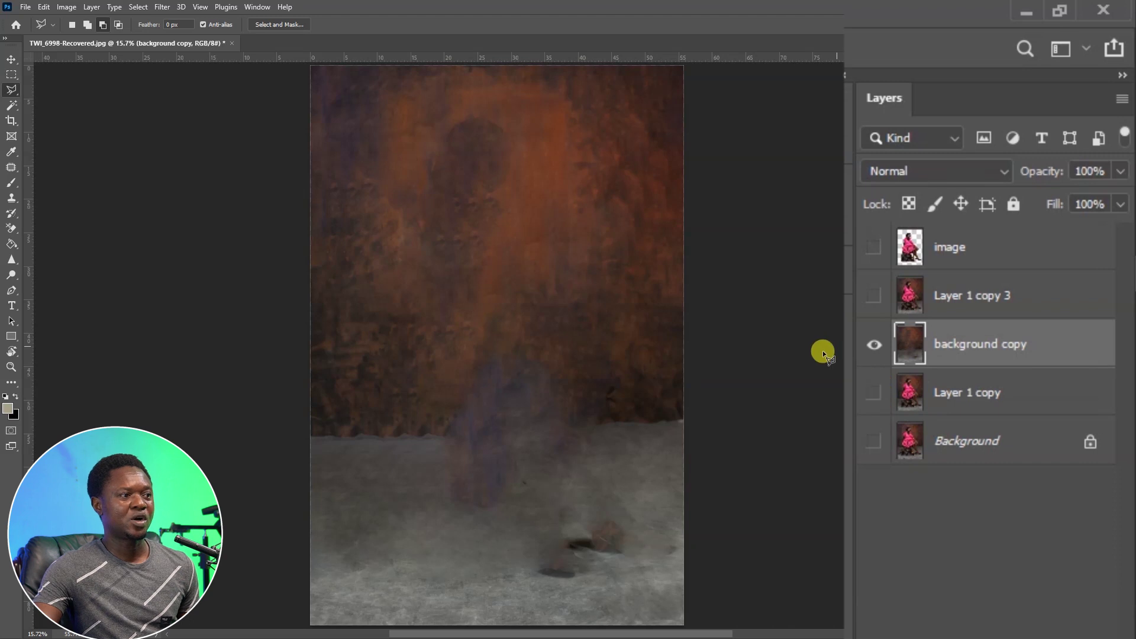
{"action": "left_click", "coordinate": [874, 392]}
{"action": "left_click", "coordinate": [1004, 221]}
- Smooth the bumps along the left stretch of the backdrop's floor line with the Patch tool, sampling from straighter parts of the edge
{"action": "scroll", "coordinate": [502, 312], "scroll_direction": "up", "scroll_amount": 3}
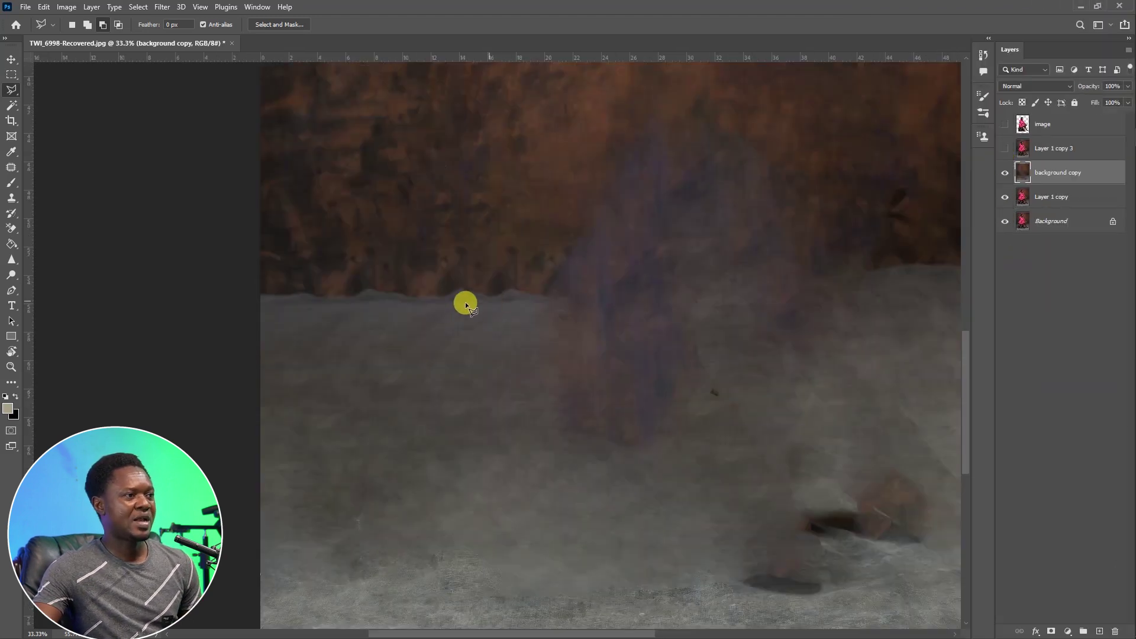
{"action": "left_click", "coordinate": [11, 167]}
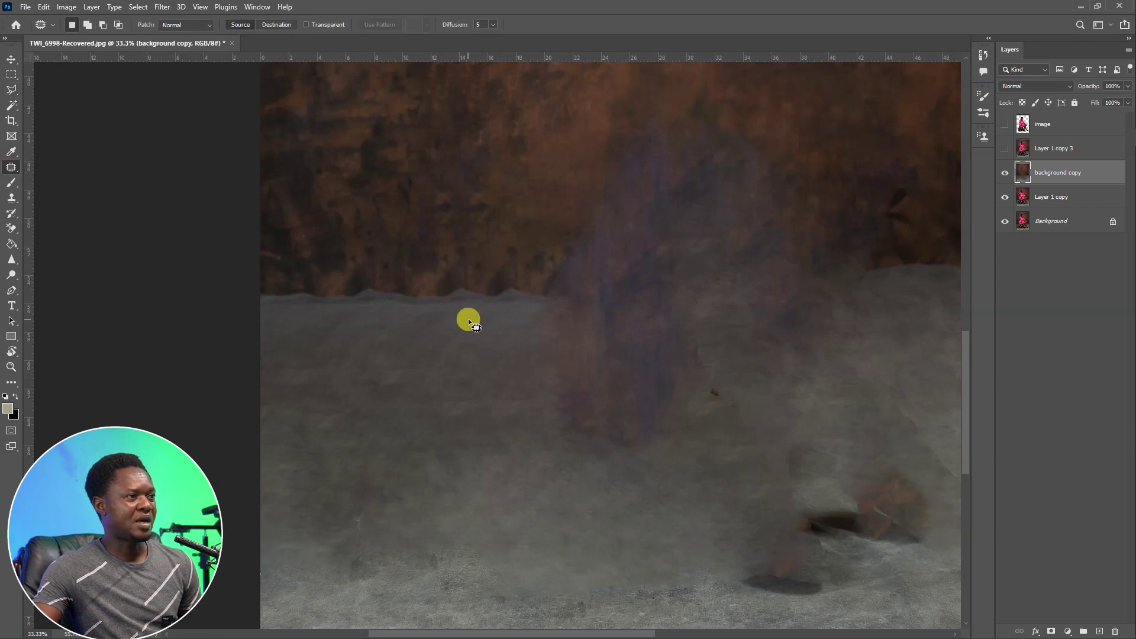
{"action": "mouse_move", "coordinate": [443, 294]}
{"action": "left_mouse_down"}
{"action": "mouse_move", "coordinate": [470, 300]}
{"action": "mouse_move", "coordinate": [462, 287]}
{"action": "mouse_move", "coordinate": [440, 294]}
{"action": "mouse_move", "coordinate": [491, 297]}
{"action": "mouse_move", "coordinate": [462, 295]}
{"action": "left_mouse_up"}
{"action": "mouse_move", "coordinate": [516, 279]}
{"action": "left_mouse_down"}
{"action": "mouse_move", "coordinate": [491, 299]}
{"action": "mouse_move", "coordinate": [535, 297]}
{"action": "mouse_move", "coordinate": [454, 300]}
{"action": "left_mouse_up"}
{"action": "key", "text": "ctrl+d"}
{"action": "mouse_move", "coordinate": [364, 290]}
{"action": "left_mouse_down"}
{"action": "mouse_move", "coordinate": [343, 296]}
{"action": "mouse_move", "coordinate": [426, 302]}
{"action": "mouse_move", "coordinate": [365, 283]}
{"action": "mouse_move", "coordinate": [486, 304]}
{"action": "mouse_move", "coordinate": [475, 293]}
{"action": "left_mouse_up"}
{"action": "key", "text": "ctrl+d"}
{"action": "mouse_move", "coordinate": [301, 290]}
{"action": "left_mouse_down"}
{"action": "mouse_move", "coordinate": [279, 291]}
{"action": "mouse_move", "coordinate": [406, 304]}
{"action": "left_mouse_up"}
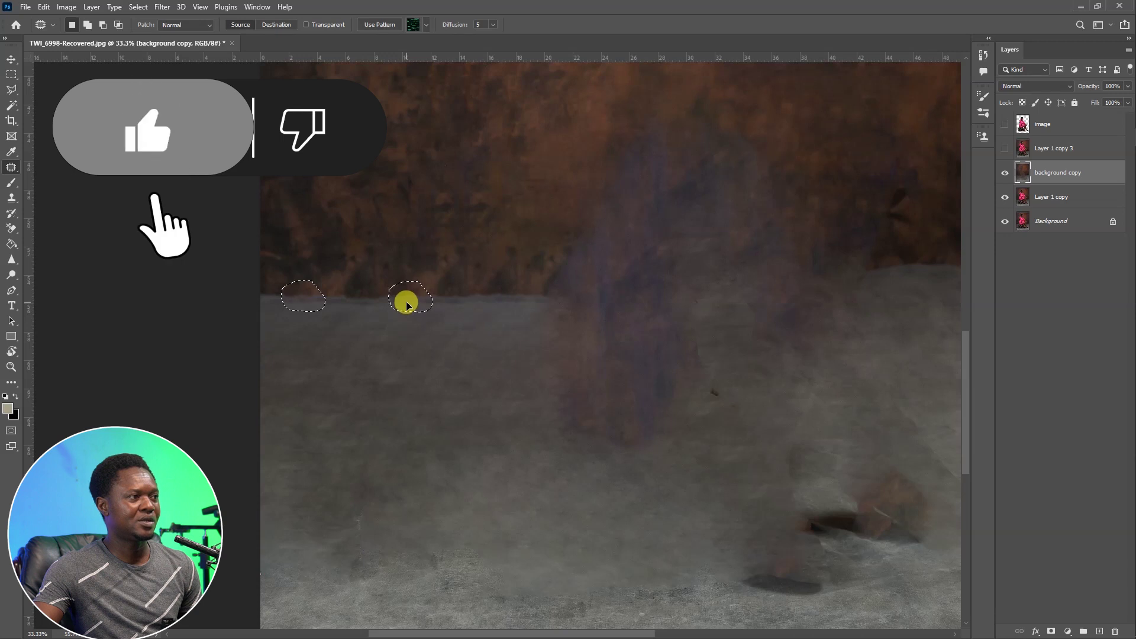
{"action": "key", "text": "ctrl+d"}
- Patch the blurred middle and right stretches of the floor line with clean edge from the left to form one continuous line
{"action": "left_click_drag", "start_coordinate": [492, 266], "coordinate": [163, 259]}
{"action": "left_click_drag", "start_coordinate": [486, 306], "coordinate": [661, 317]}
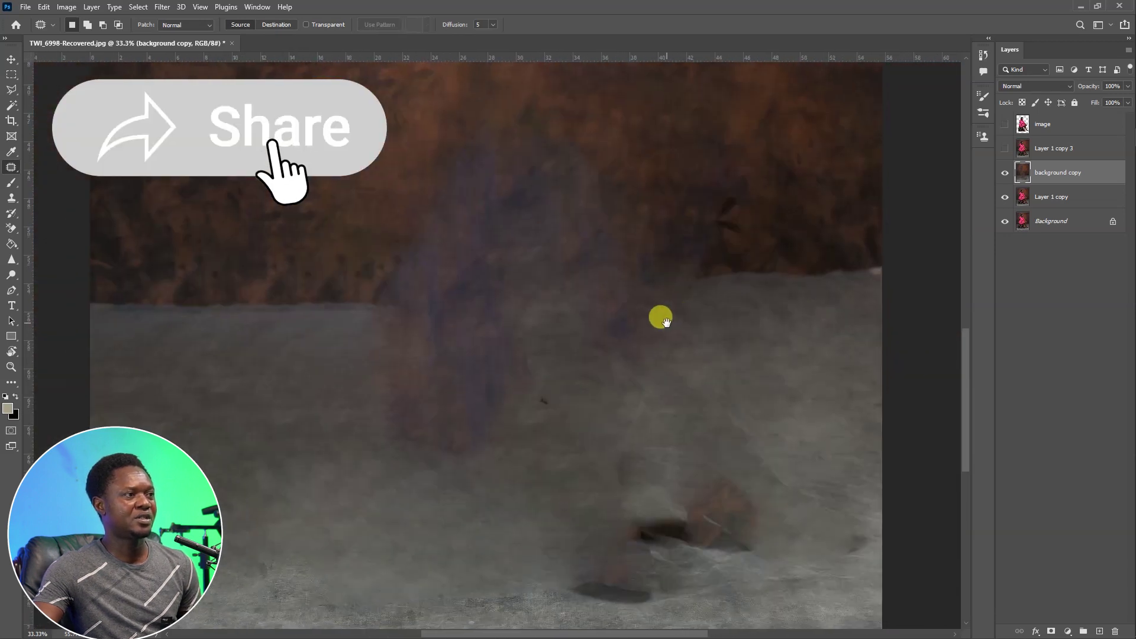
{"action": "key", "text": "ctrl+minus"}
{"action": "key", "text": "ctrl+minus"}
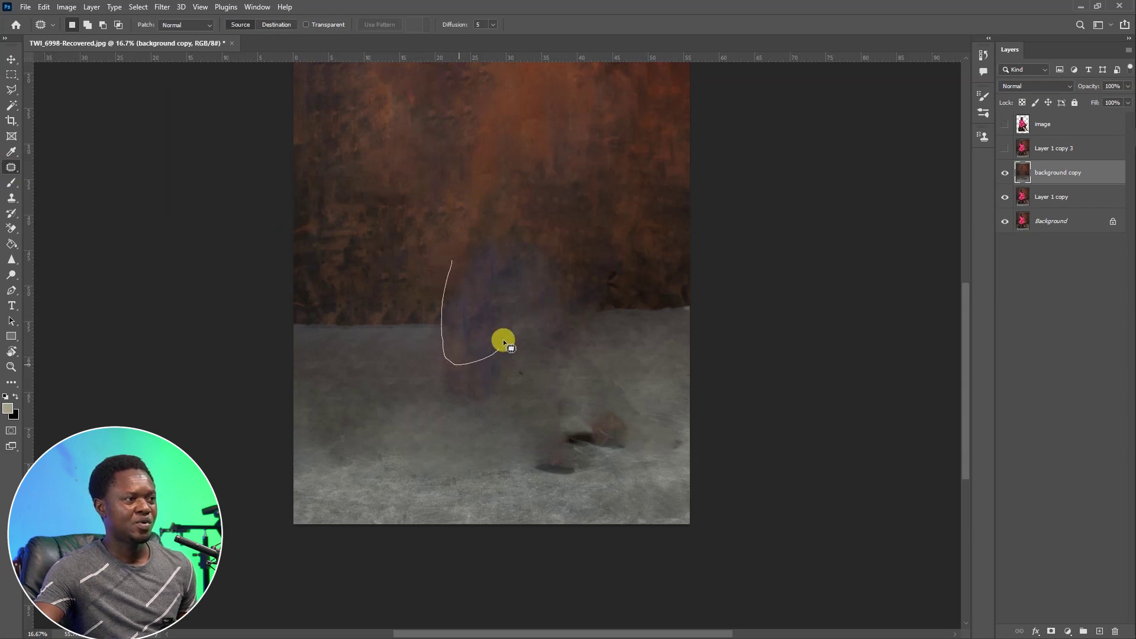
{"action": "left_click_drag", "start_coordinate": [491, 282], "coordinate": [470, 264]}
{"action": "left_click_drag", "start_coordinate": [482, 322], "coordinate": [421, 322]}
{"action": "left_click_drag", "start_coordinate": [320, 312], "coordinate": [320, 340]}
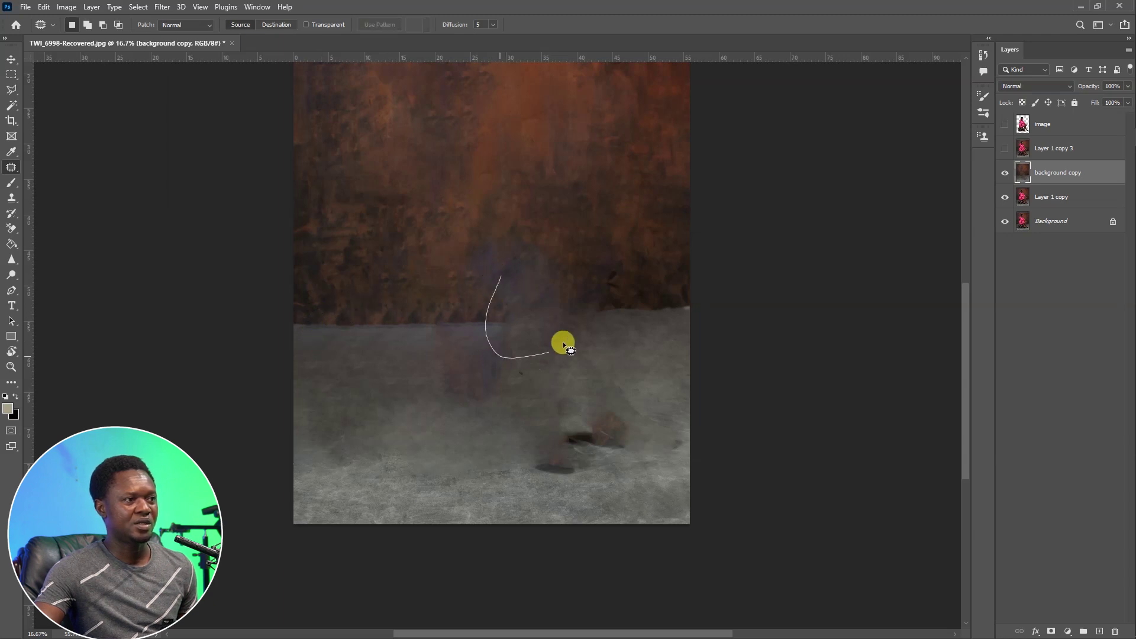
{"action": "left_click_drag", "start_coordinate": [573, 300], "coordinate": [520, 278]}
{"action": "left_click_drag", "start_coordinate": [537, 322], "coordinate": [424, 332]}
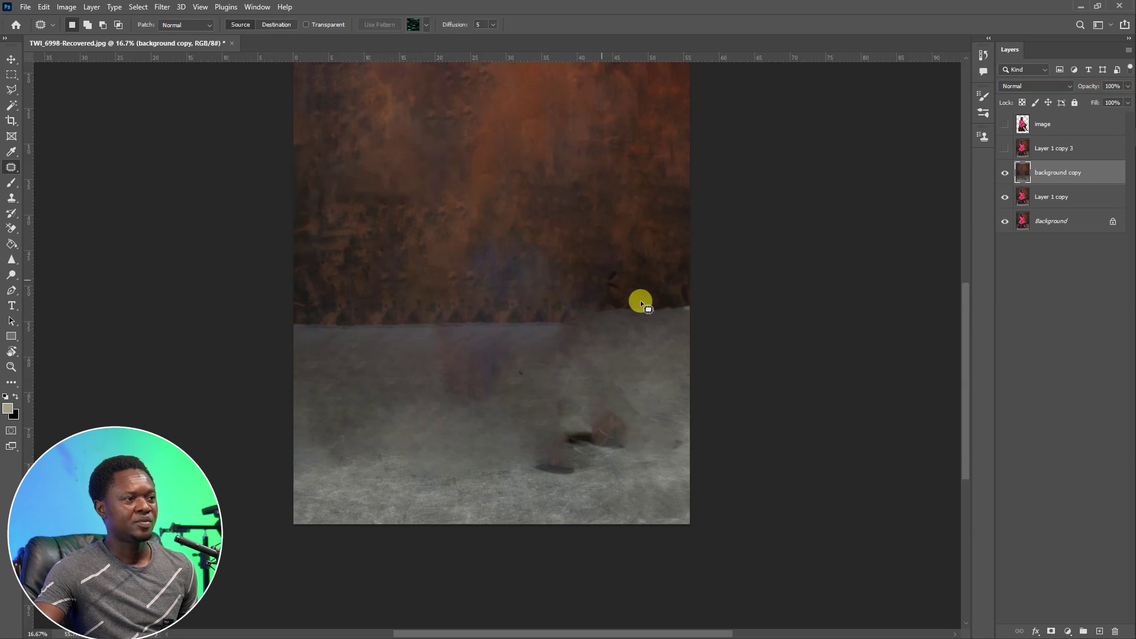
{"action": "mouse_move", "coordinate": [581, 248]}
{"action": "left_mouse_down"}
{"action": "mouse_move", "coordinate": [565, 346]}
{"action": "mouse_move", "coordinate": [631, 291]}
{"action": "mouse_move", "coordinate": [398, 342]}
{"action": "mouse_move", "coordinate": [395, 331]}
{"action": "left_mouse_up"}
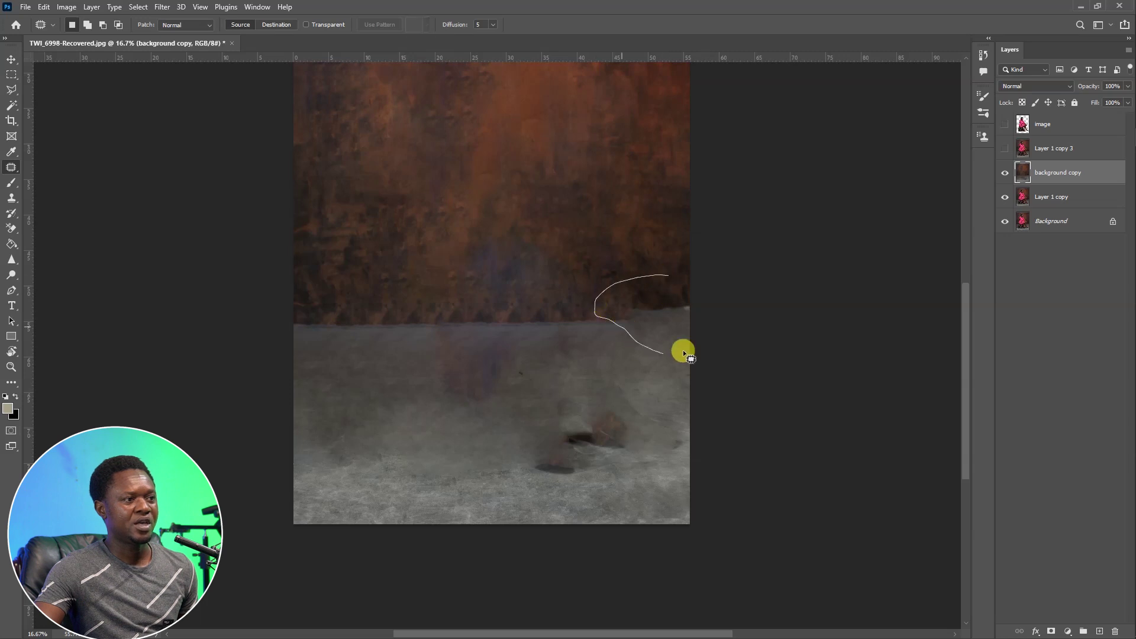
{"action": "left_click_drag", "start_coordinate": [679, 317], "coordinate": [438, 322]}
{"action": "key", "text": "ctrl+d"}
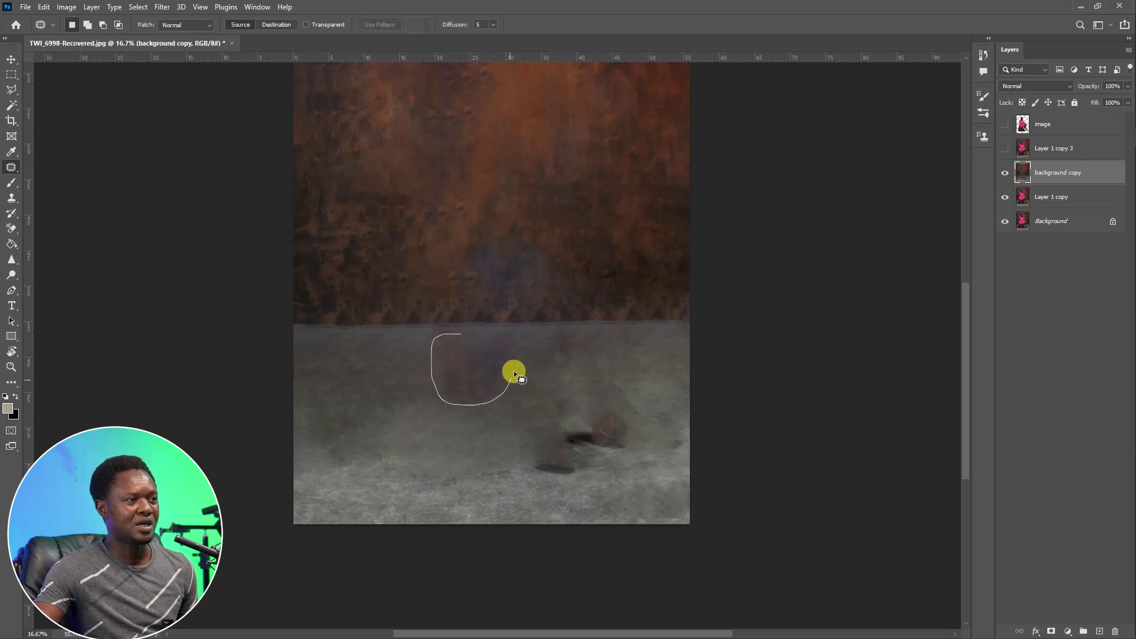
- Patch the purplish smudges on the floor below the line and the brown and dark shoe remnants with clean floor
{"action": "left_click_drag", "start_coordinate": [500, 369], "coordinate": [398, 371]}
{"action": "left_click_drag", "start_coordinate": [504, 399], "coordinate": [534, 373]}
{"action": "left_click_drag", "start_coordinate": [515, 384], "coordinate": [456, 381]}
{"action": "key", "text": "ctrl+d"}
{"action": "left_click_drag", "start_coordinate": [558, 354], "coordinate": [509, 367]}
{"action": "key", "text": "ctrl+d"}
{"action": "mouse_move", "coordinate": [631, 446]}
{"action": "left_mouse_down"}
{"action": "mouse_move", "coordinate": [622, 431]}
{"action": "mouse_move", "coordinate": [493, 432]}
{"action": "left_mouse_up"}
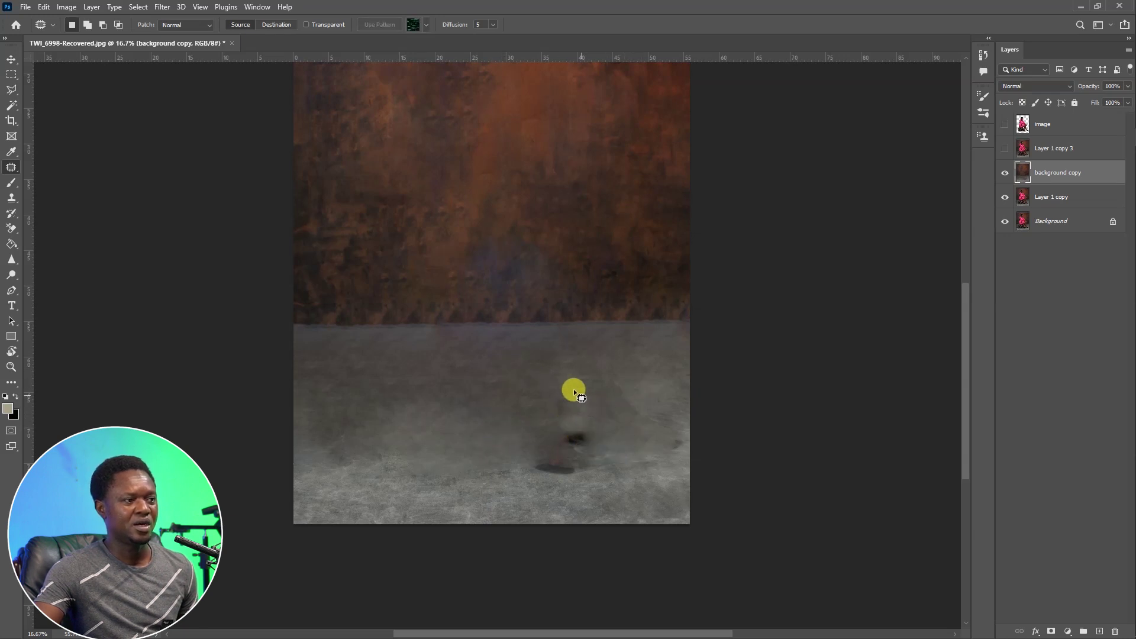
{"action": "left_click_drag", "start_coordinate": [590, 443], "coordinate": [573, 390]}
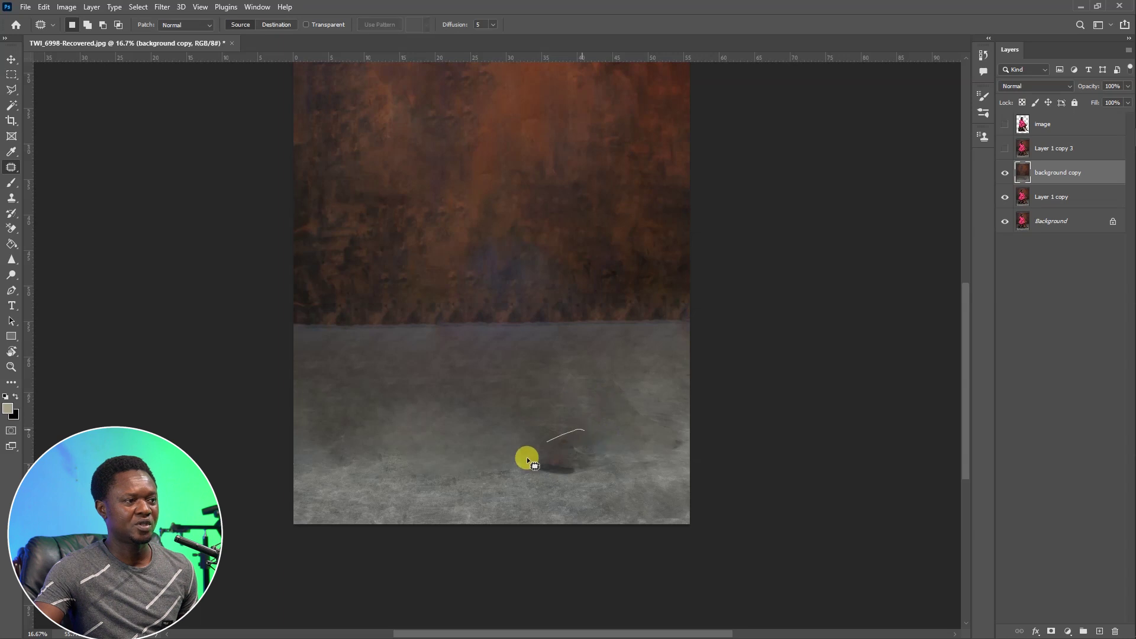
{"action": "left_click_drag", "start_coordinate": [580, 460], "coordinate": [525, 410]}
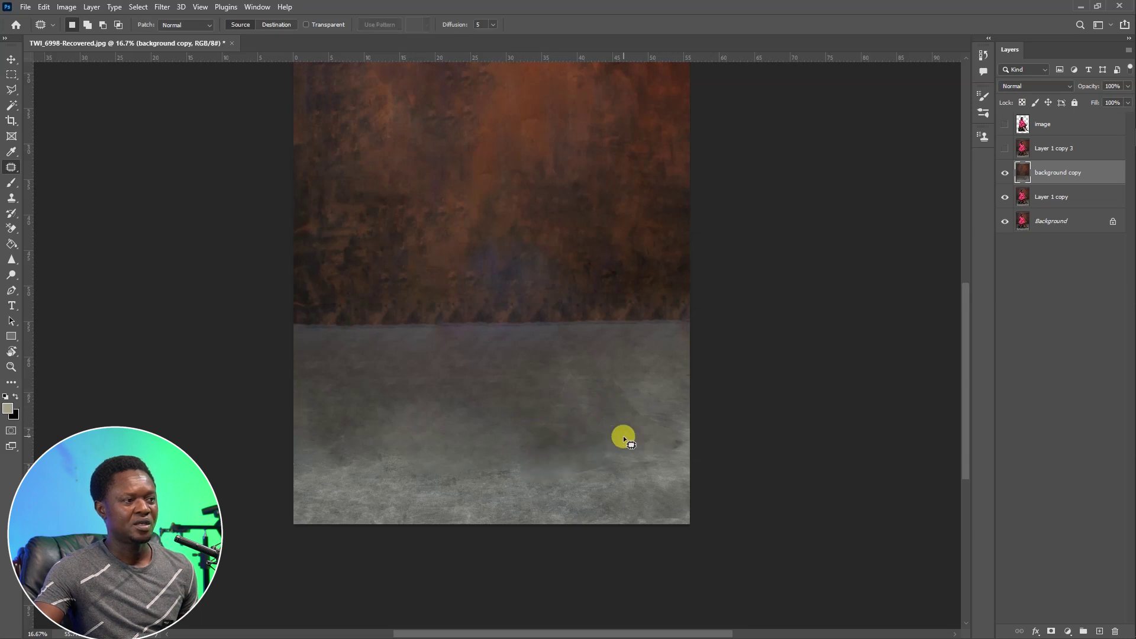
{"action": "key", "text": "ctrl+z"}
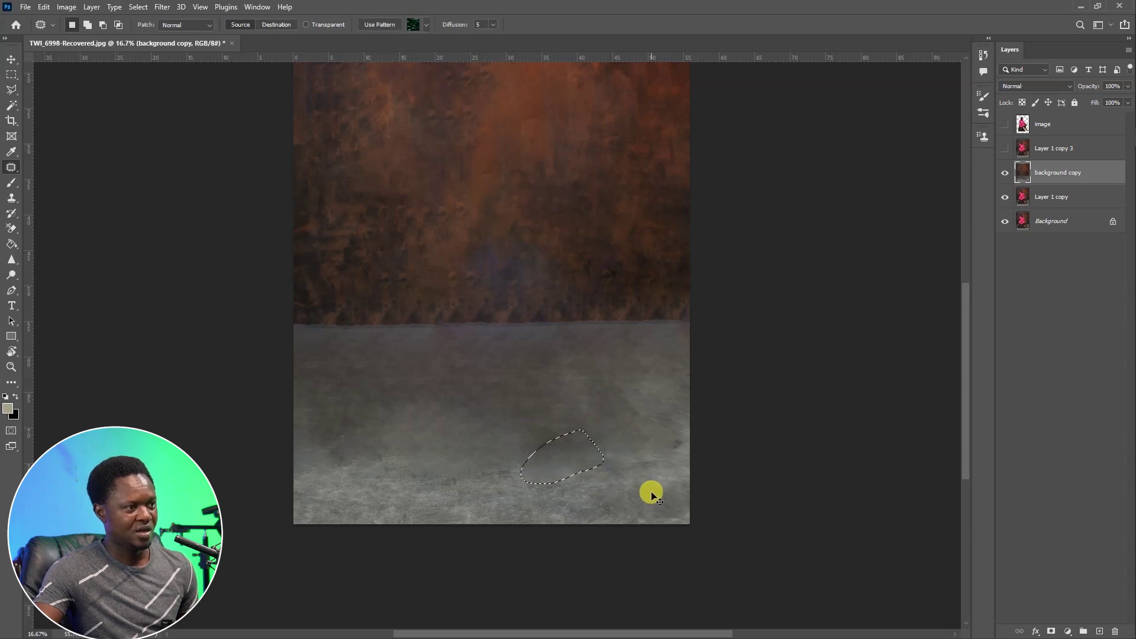
{"action": "key", "text": "ctrl+z"}
- Patch the remaining dark shoe shadow and the small marks near the floor's right edge with clean floor texture
{"action": "left_click_drag", "start_coordinate": [573, 476], "coordinate": [599, 426]}
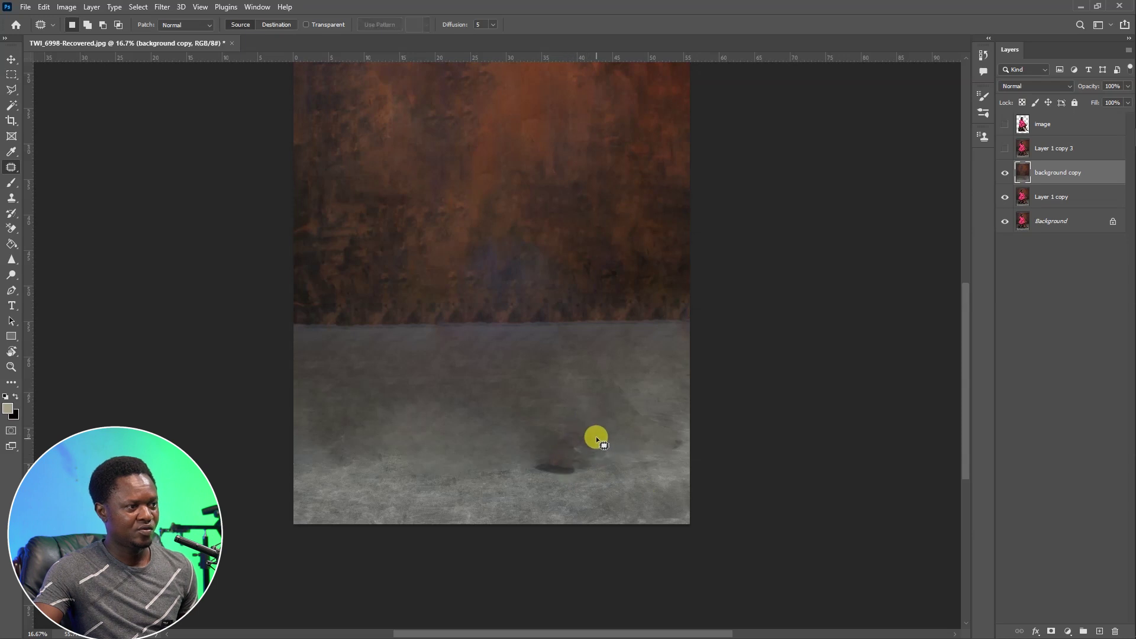
{"action": "mouse_move", "coordinate": [576, 474]}
{"action": "left_mouse_down"}
{"action": "mouse_move", "coordinate": [495, 459]}
{"action": "mouse_move", "coordinate": [467, 475]}
{"action": "left_mouse_up"}
{"action": "left_click", "coordinate": [633, 483]}
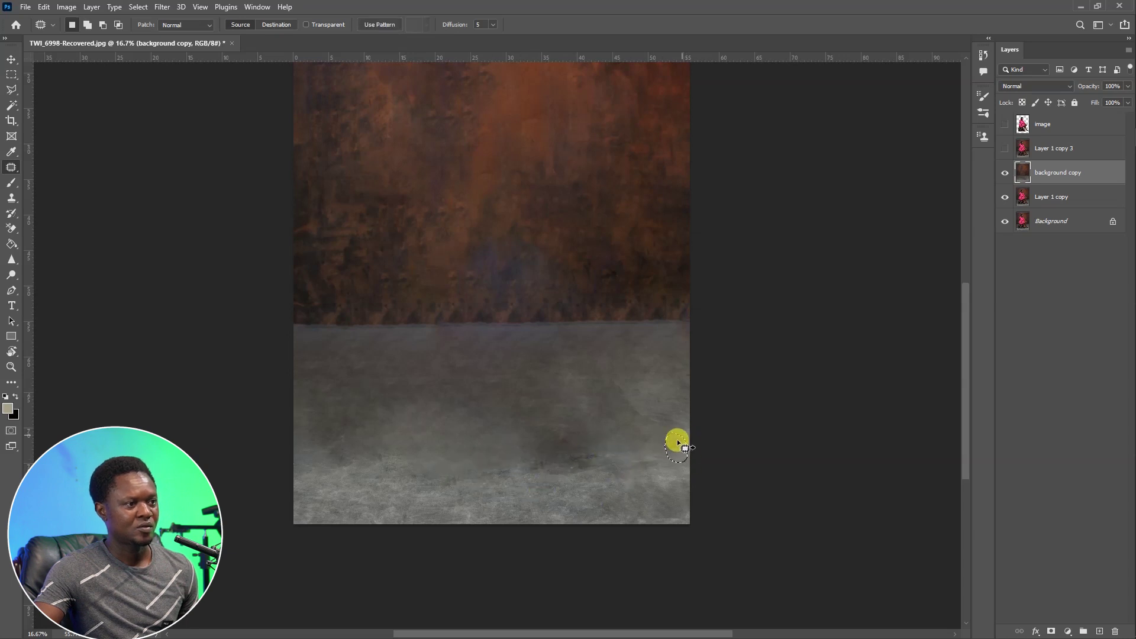
{"action": "mouse_move", "coordinate": [647, 398]}
{"action": "left_mouse_down"}
{"action": "mouse_move", "coordinate": [620, 380]}
{"action": "mouse_move", "coordinate": [613, 403]}
{"action": "mouse_move", "coordinate": [645, 428]}
{"action": "mouse_move", "coordinate": [654, 406]}
{"action": "left_mouse_up"}
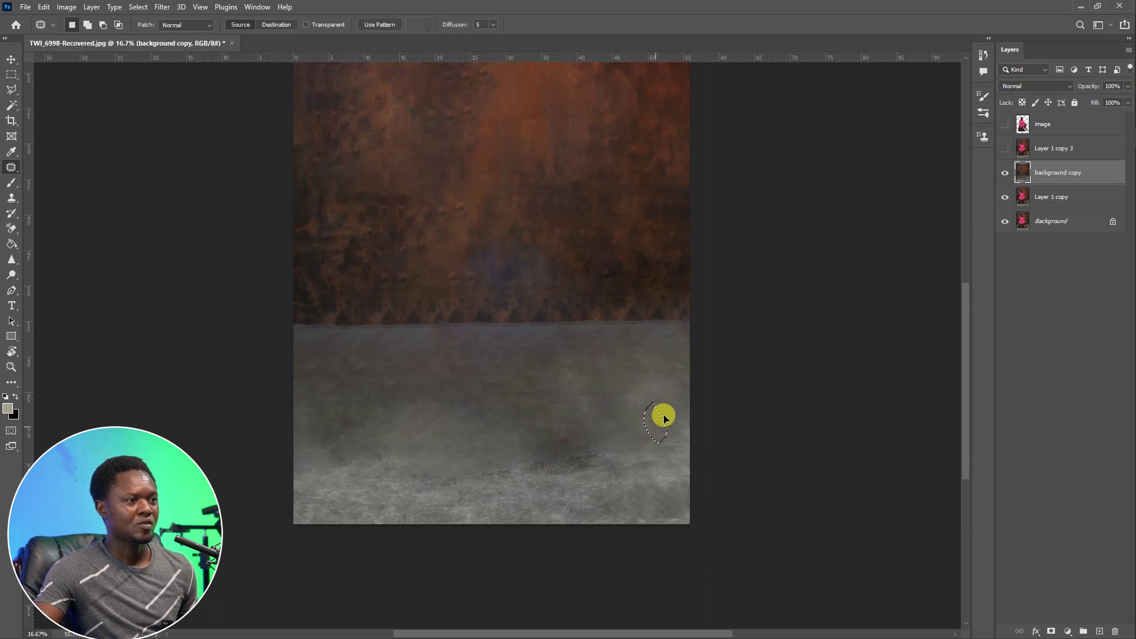
{"action": "left_click", "coordinate": [651, 400]}
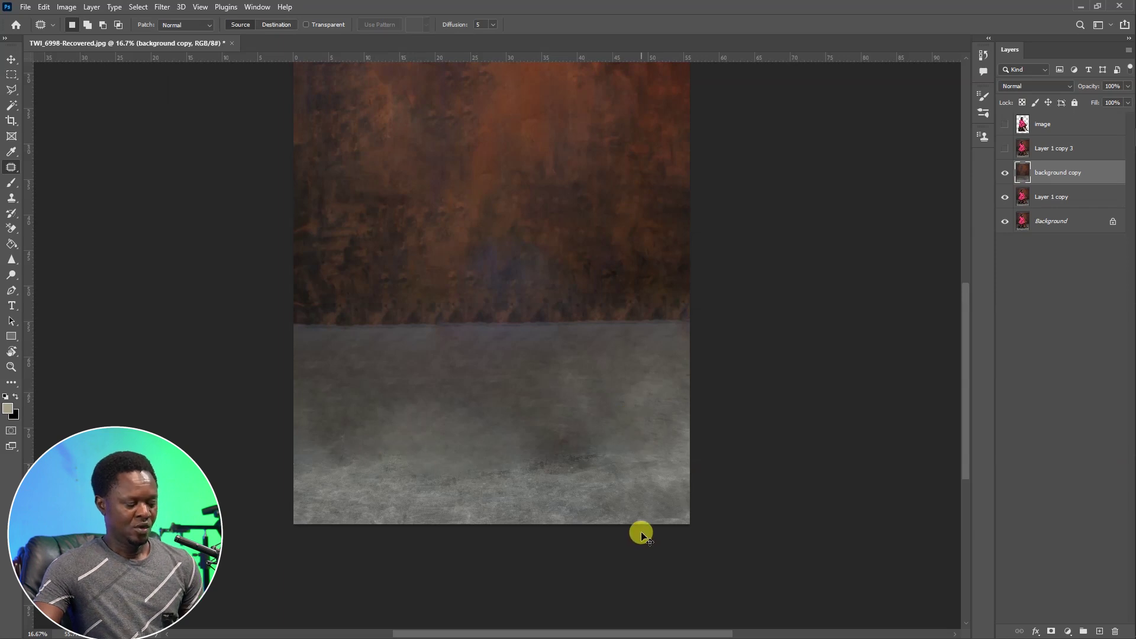
- Patch the dark head-shaped smudge and the repeated marks below it on the upper backdrop with clean orange texture
{"action": "key", "text": "ctrl+minus"}
{"action": "left_click_drag", "start_coordinate": [560, 418], "coordinate": [573, 482]}
{"action": "left_click_drag", "start_coordinate": [506, 204], "coordinate": [523, 268]}
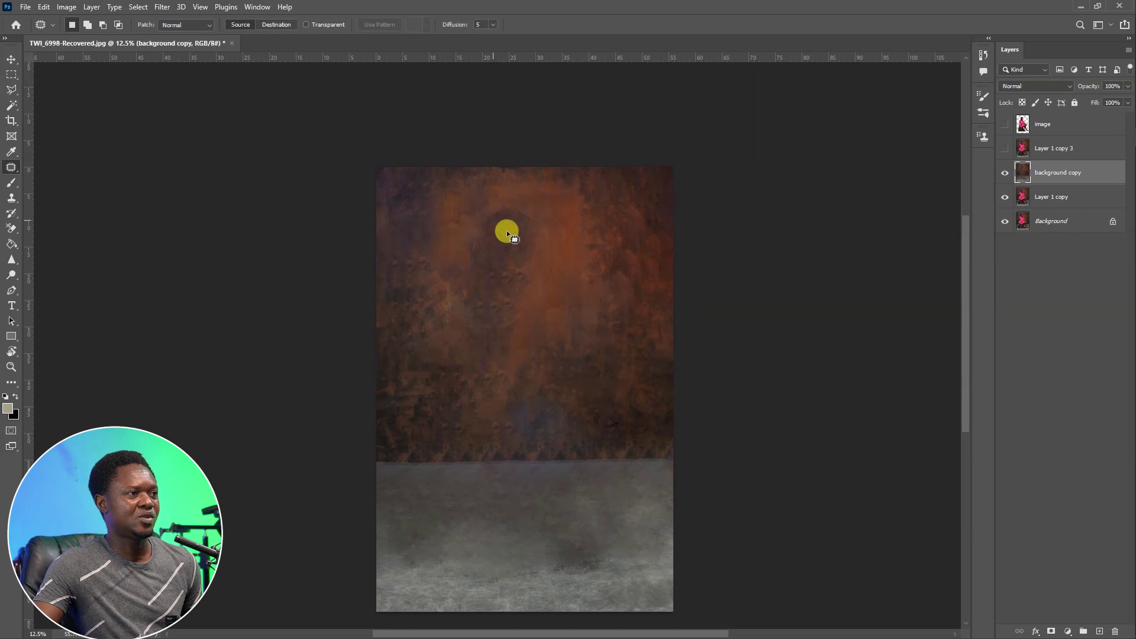
{"action": "mouse_move", "coordinate": [505, 218]}
{"action": "left_mouse_down"}
{"action": "mouse_move", "coordinate": [542, 216]}
{"action": "mouse_move", "coordinate": [528, 202]}
{"action": "left_mouse_up"}
{"action": "key", "text": "ctrl+d"}
{"action": "left_click_drag", "start_coordinate": [526, 226], "coordinate": [556, 226]}
{"action": "key", "text": "ctrl+d"}
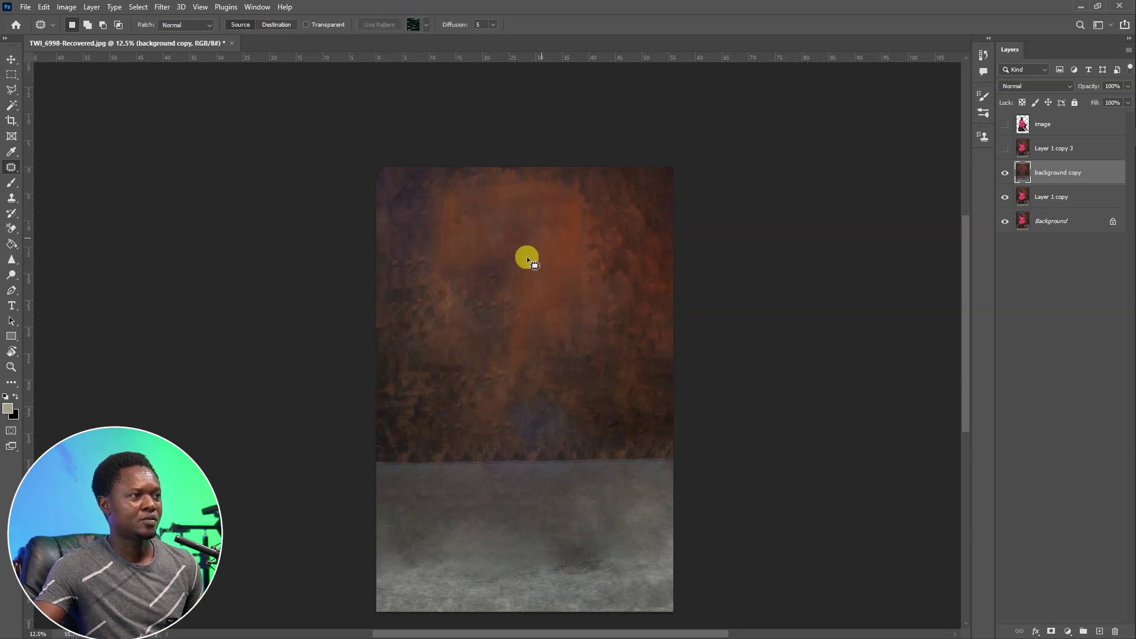
{"action": "left_click_drag", "start_coordinate": [472, 323], "coordinate": [510, 276]}
{"action": "left_click_drag", "start_coordinate": [487, 301], "coordinate": [526, 300]}
{"action": "key", "text": "ctrl+d"}
{"action": "left_click_drag", "start_coordinate": [474, 243], "coordinate": [549, 336]}
- Patch the bluish smudge above the floor line and the uneven spots in the middle of the backdrop
{"action": "left_click_drag", "start_coordinate": [567, 410], "coordinate": [551, 393]}
{"action": "left_click_drag", "start_coordinate": [536, 418], "coordinate": [490, 419]}
{"action": "key", "text": "ctrl+d"}
{"action": "mouse_move", "coordinate": [587, 398]}
{"action": "left_mouse_down"}
{"action": "mouse_move", "coordinate": [588, 436]}
{"action": "mouse_move", "coordinate": [584, 397]}
{"action": "left_mouse_up"}
{"action": "left_click_drag", "start_coordinate": [592, 414], "coordinate": [618, 420]}
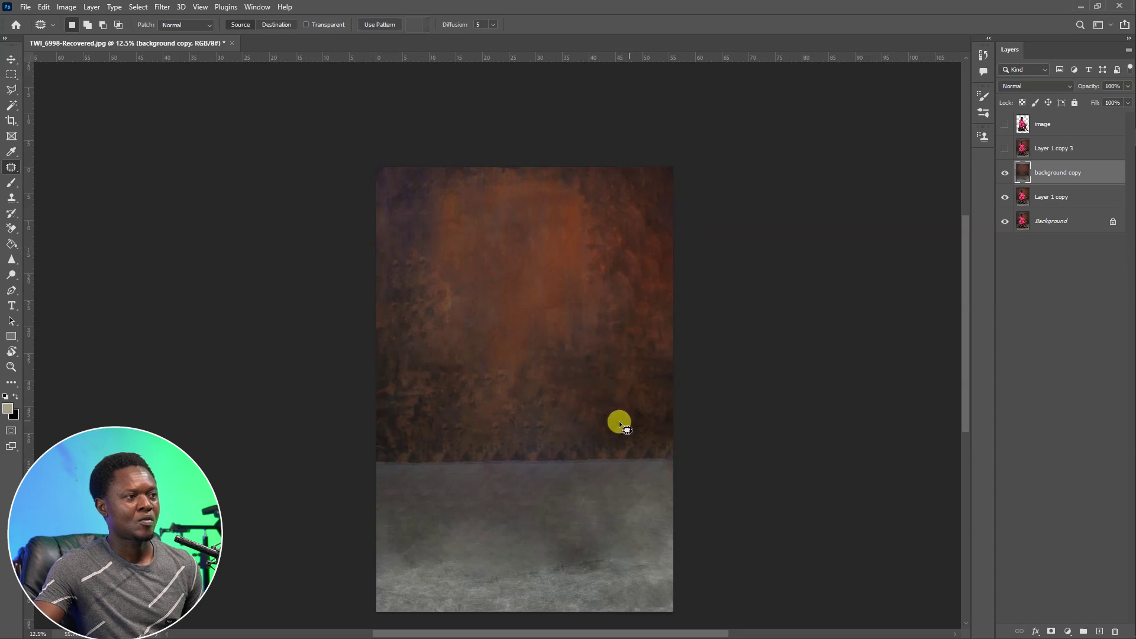
{"action": "left_click_drag", "start_coordinate": [563, 364], "coordinate": [558, 333]}
{"action": "left_click_drag", "start_coordinate": [545, 351], "coordinate": [574, 318]}
{"action": "key", "text": "ctrl+d"}
{"action": "left_click_drag", "start_coordinate": [470, 315], "coordinate": [479, 307]}
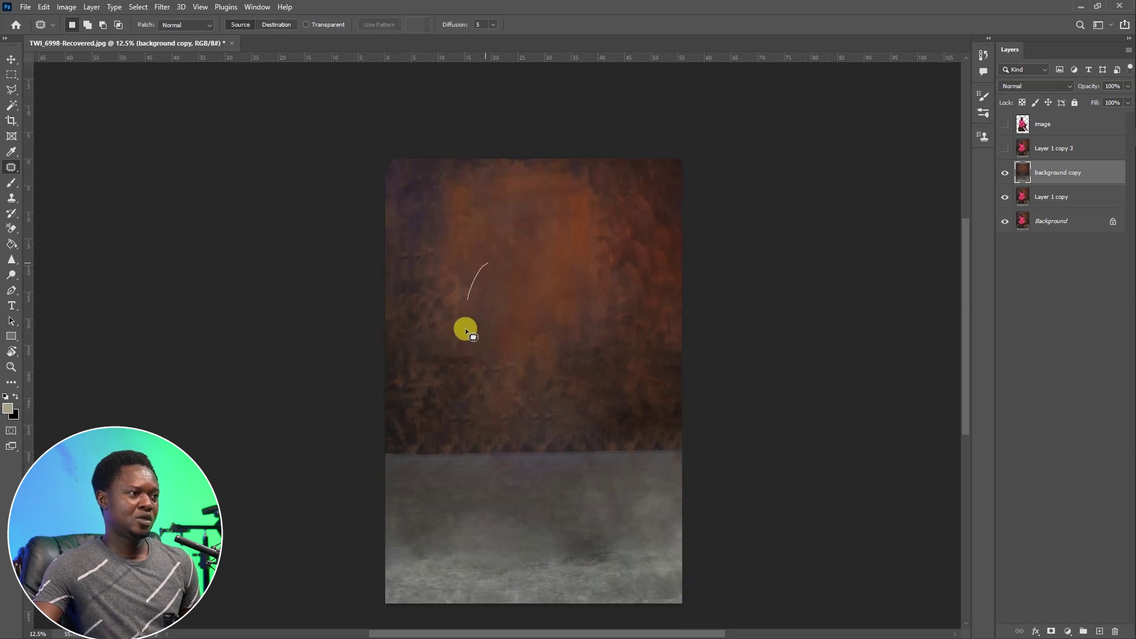
- Show the image layer and examine how the woman's feet and the fur-covered seat sit on the cleaned floor
{"action": "key", "text": "ctrl+minus"}
{"action": "key", "text": "ctrl+minus"}
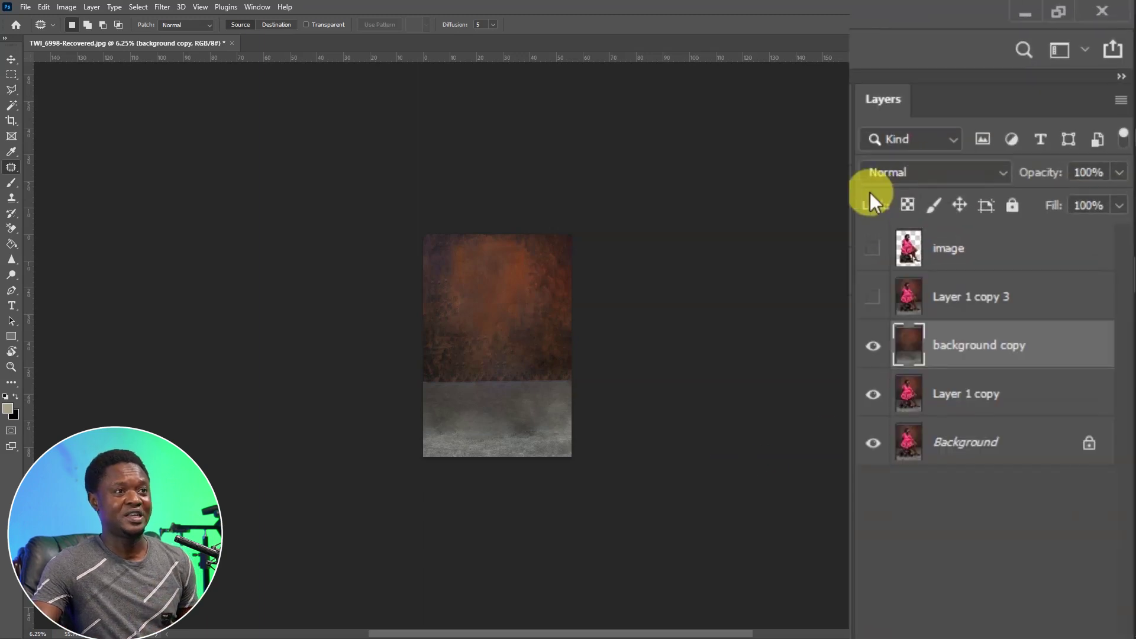
{"action": "left_click", "coordinate": [873, 255]}
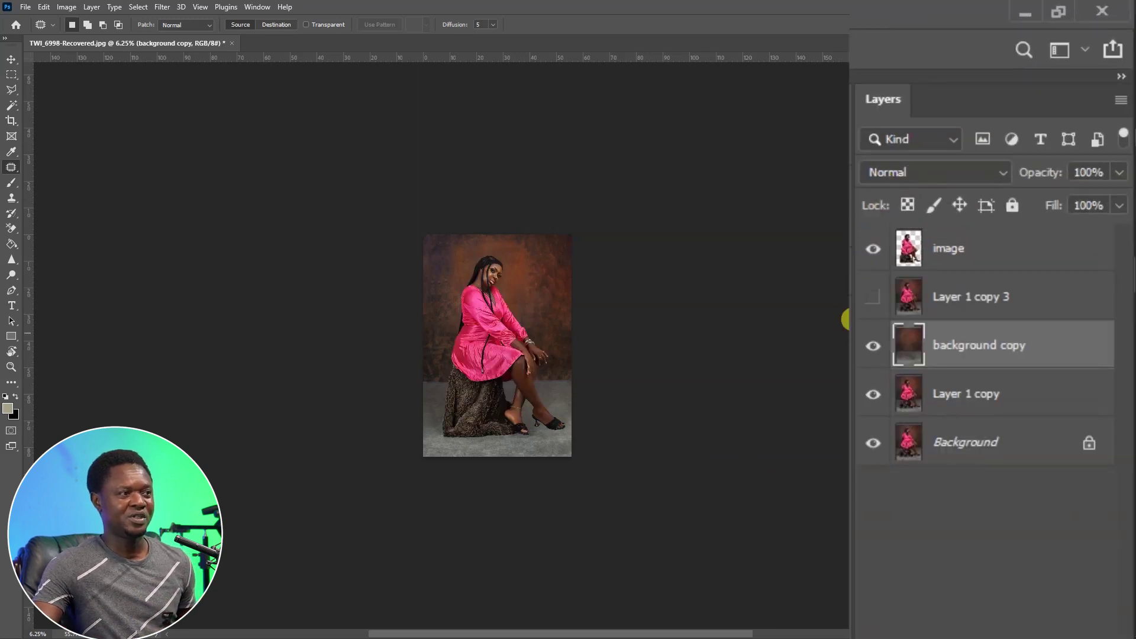
{"action": "scroll", "coordinate": [636, 438], "scroll_direction": "up", "scroll_amount": 5}
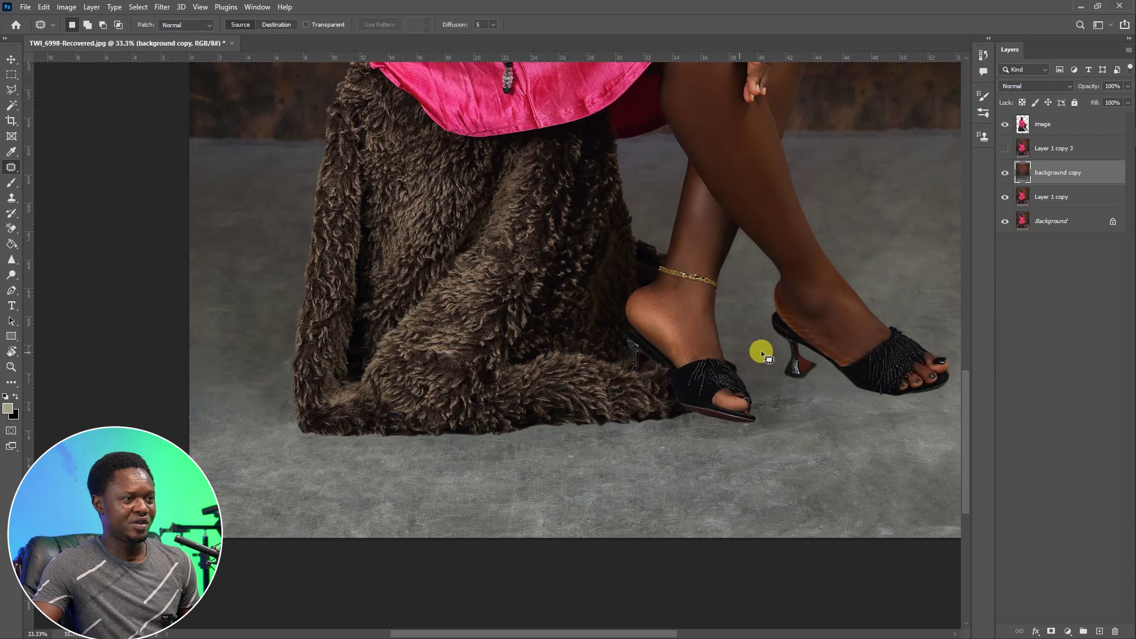
{"action": "left_click_drag", "start_coordinate": [761, 350], "coordinate": [647, 322]}
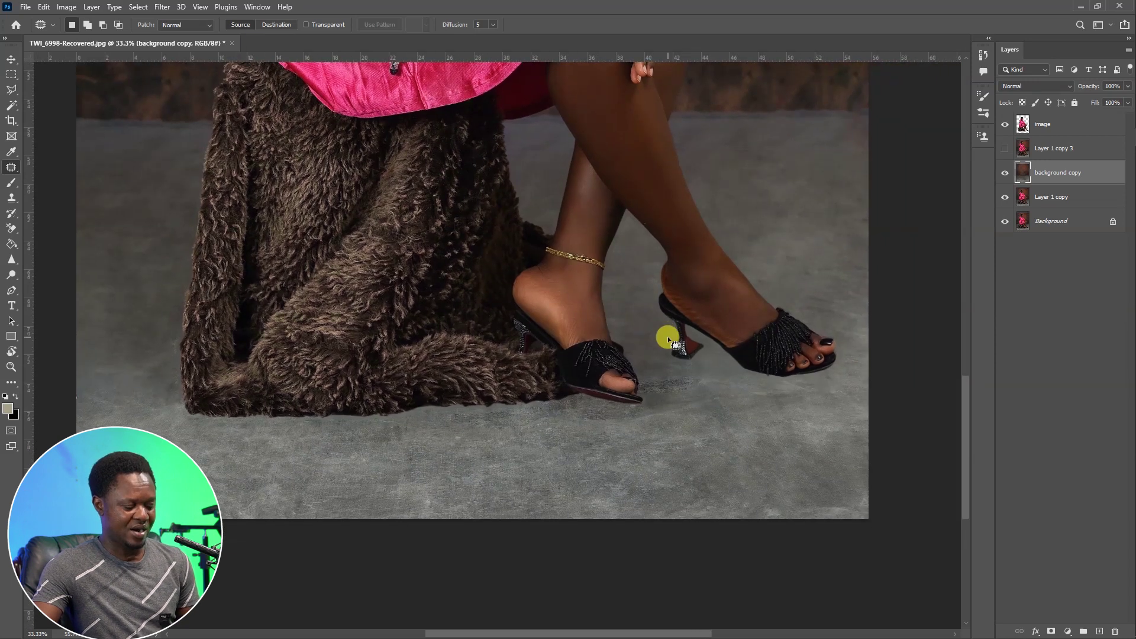
{"action": "scroll", "coordinate": [667, 336], "scroll_direction": "down", "scroll_amount": 2}
{"action": "left_click_drag", "start_coordinate": [534, 359], "coordinate": [539, 374]}
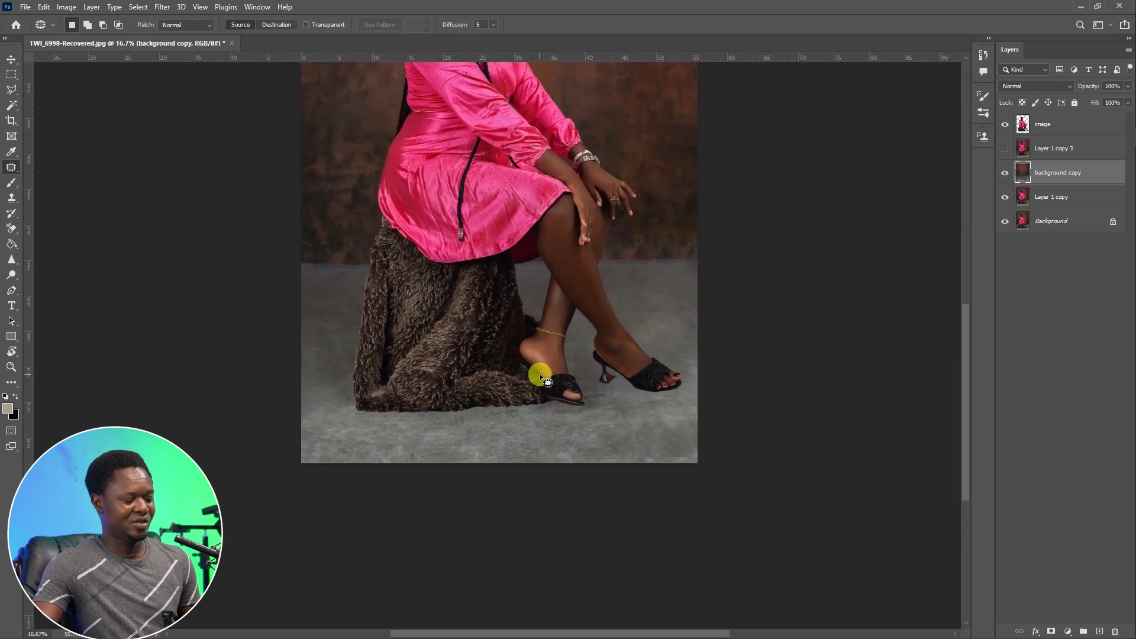
{"action": "key", "text": "ctrl+minus"}
{"action": "key", "text": "ctrl+minus"}
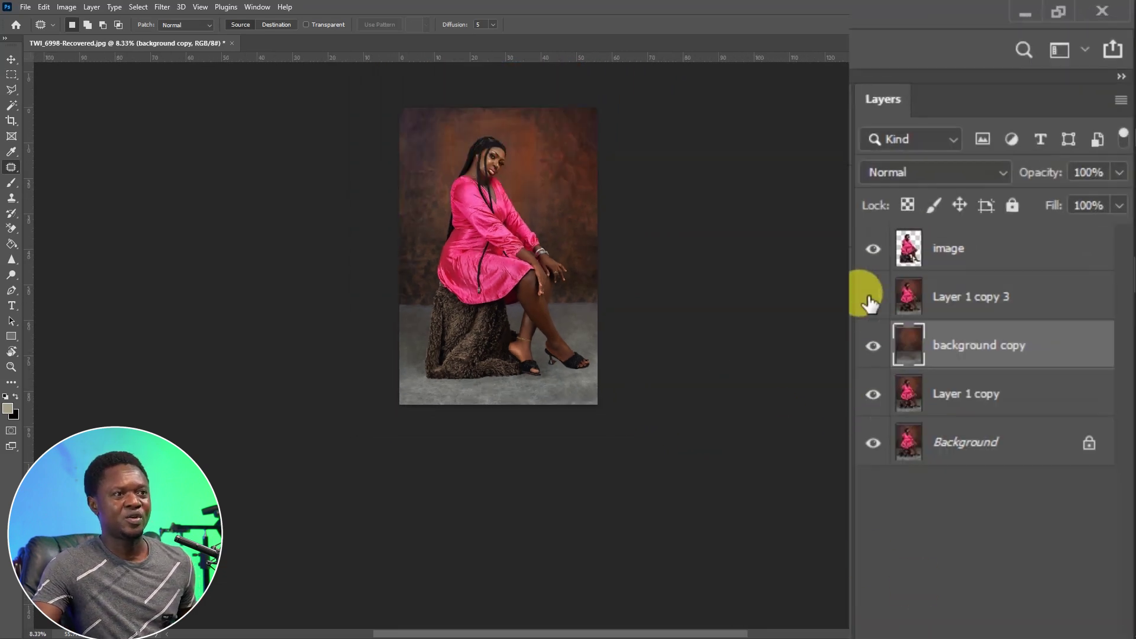
- On Layer 1 copy 3, select everything above the feet with a rectangular marquee, feather it by 100 pixels and delete it
{"action": "left_click", "coordinate": [953, 299]}
{"action": "left_click", "coordinate": [11, 74]}
{"action": "left_click_drag", "start_coordinate": [391, 99], "coordinate": [606, 324]}
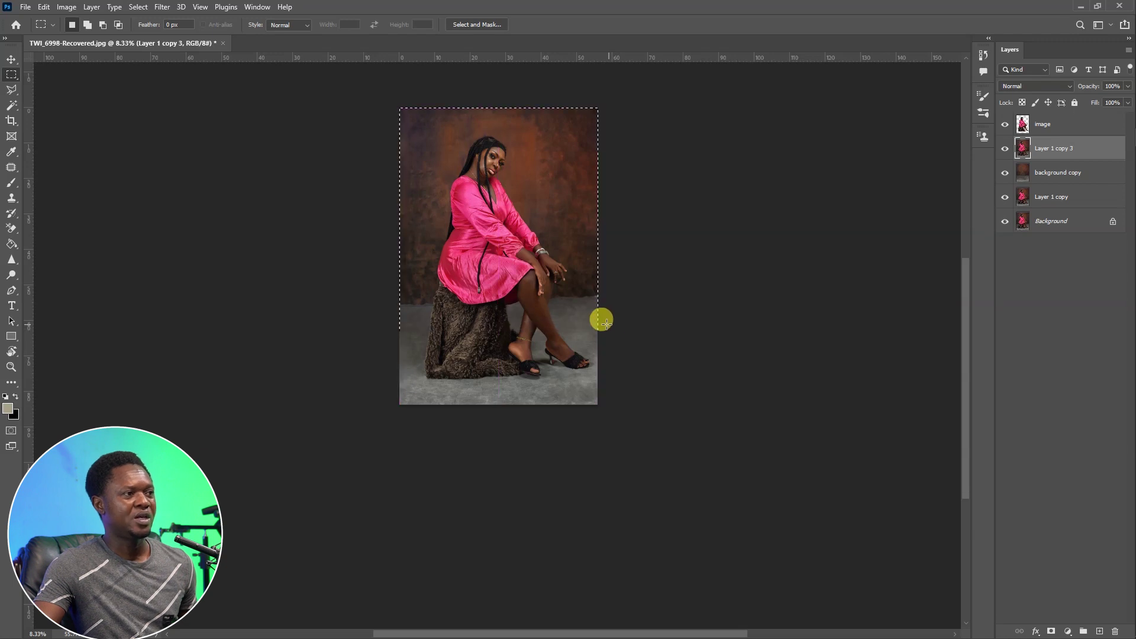
{"action": "right_click", "coordinate": [498, 205]}
{"action": "left_click", "coordinate": [496, 140]}
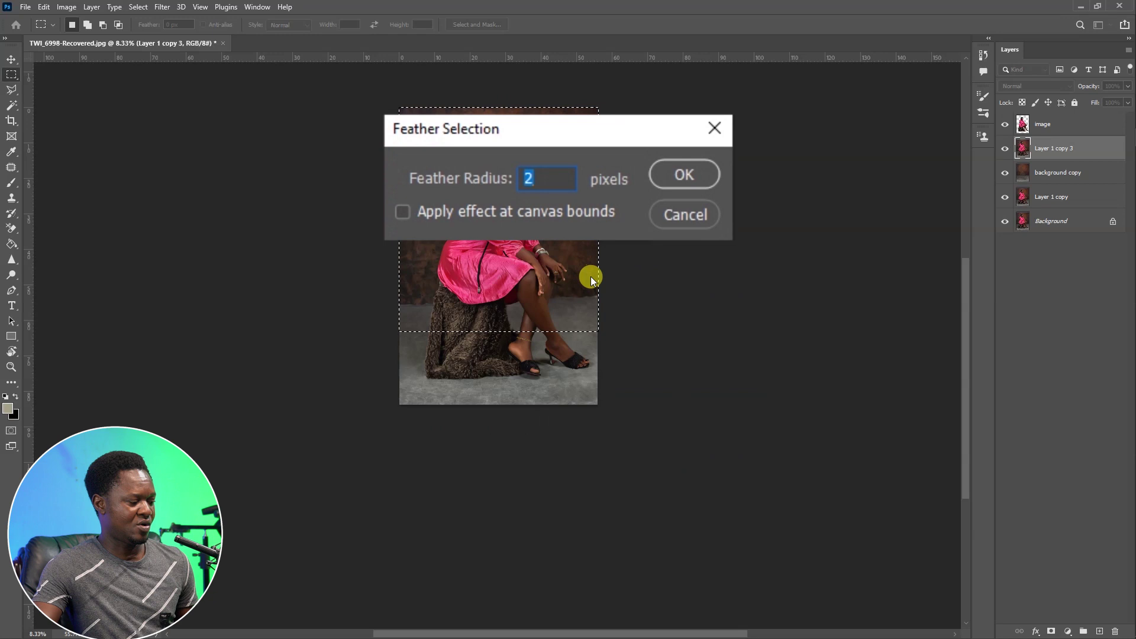
{"action": "type", "text": "100"}
{"action": "key", "text": "Return"}
{"action": "key", "text": "Delete"}
{"action": "key", "text": "ctrl+d"}
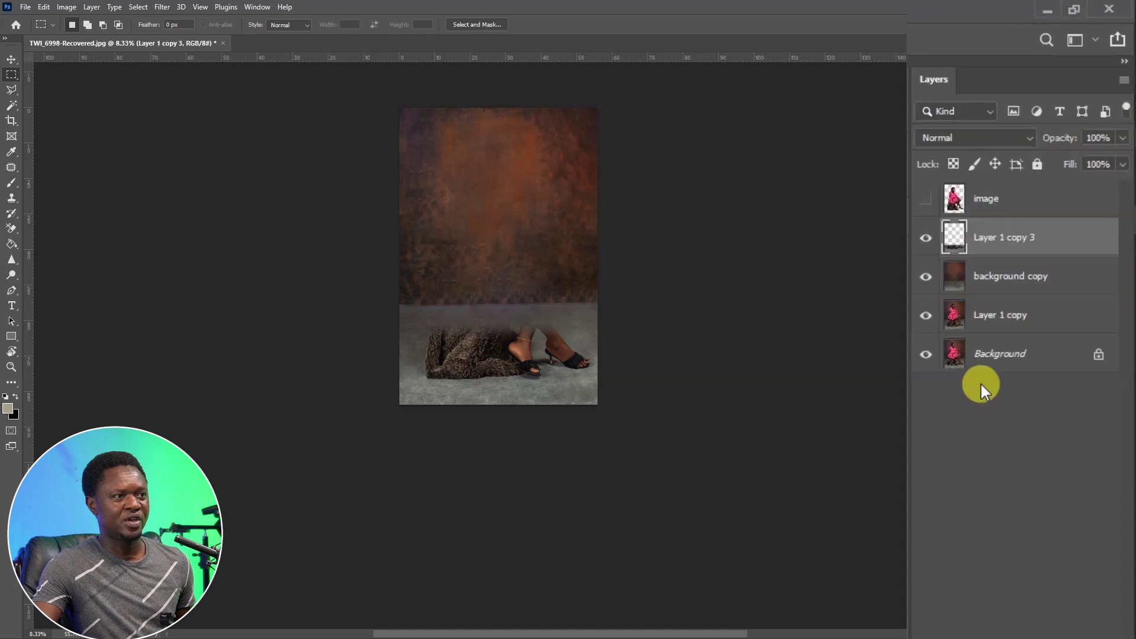
- Hide the background copy, Layer 1 copy and Background layers so only Layer 1 copy 3 stays visible
{"action": "left_click", "coordinate": [925, 276]}
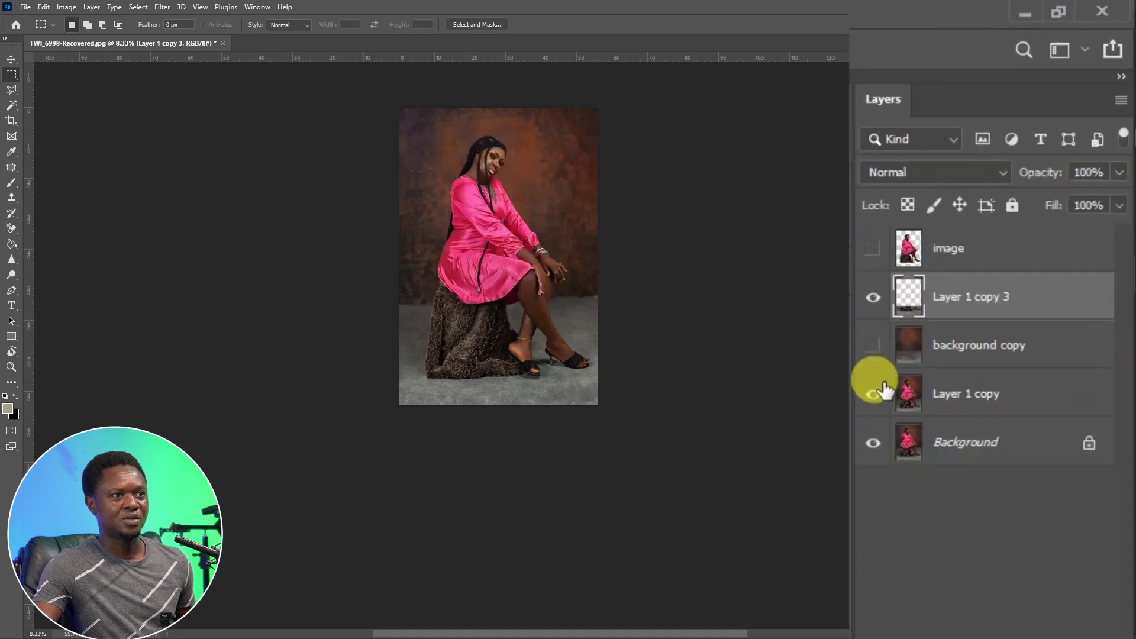
{"action": "left_click", "coordinate": [873, 393]}
{"action": "left_click", "coordinate": [873, 443]}
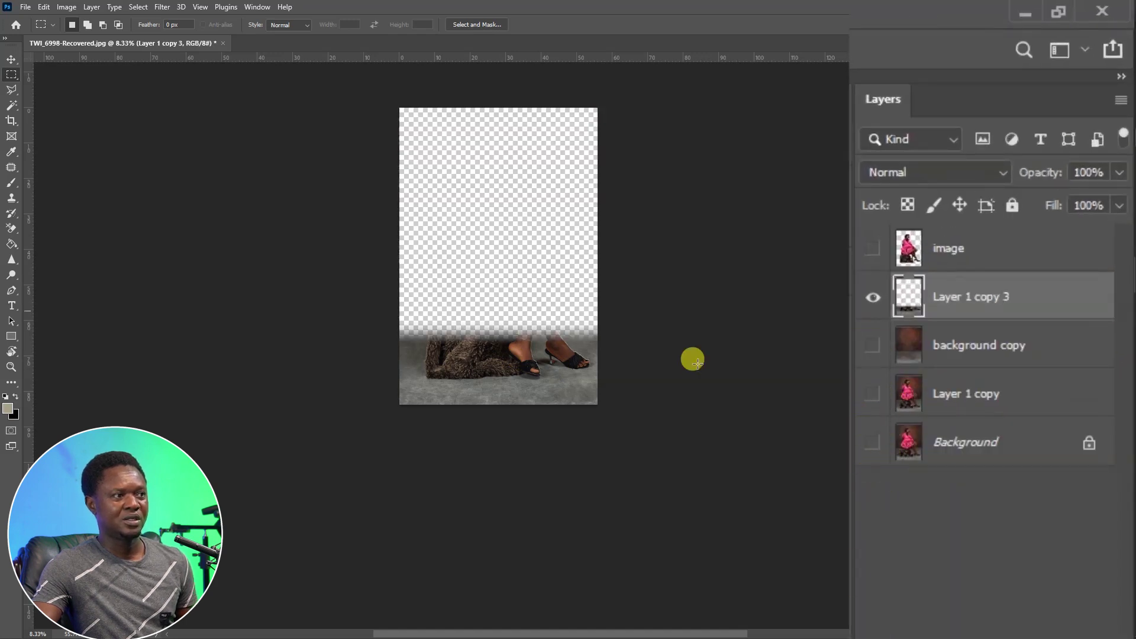
- Show the image, background copy, Layer 1 copy and Background layers again and set Layer 1 copy 3's blend mode to Multiply
{"action": "left_click", "coordinate": [873, 442]}
{"action": "left_click", "coordinate": [873, 393]}
{"action": "left_click", "coordinate": [873, 346]}
{"action": "left_click", "coordinate": [873, 248]}
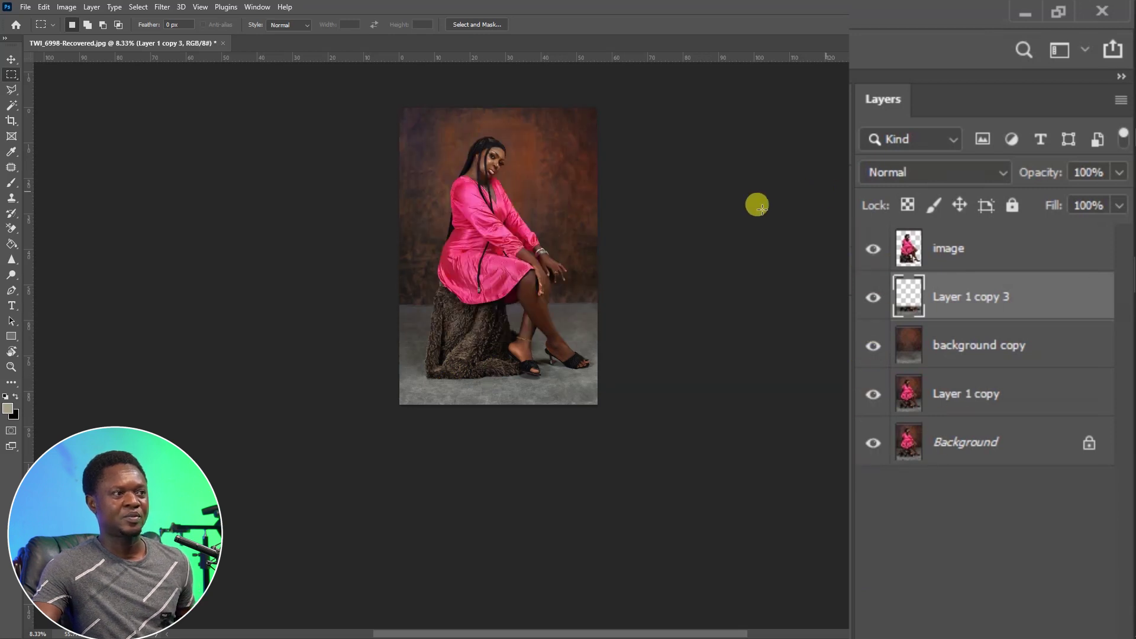
{"action": "left_click", "coordinate": [920, 172]}
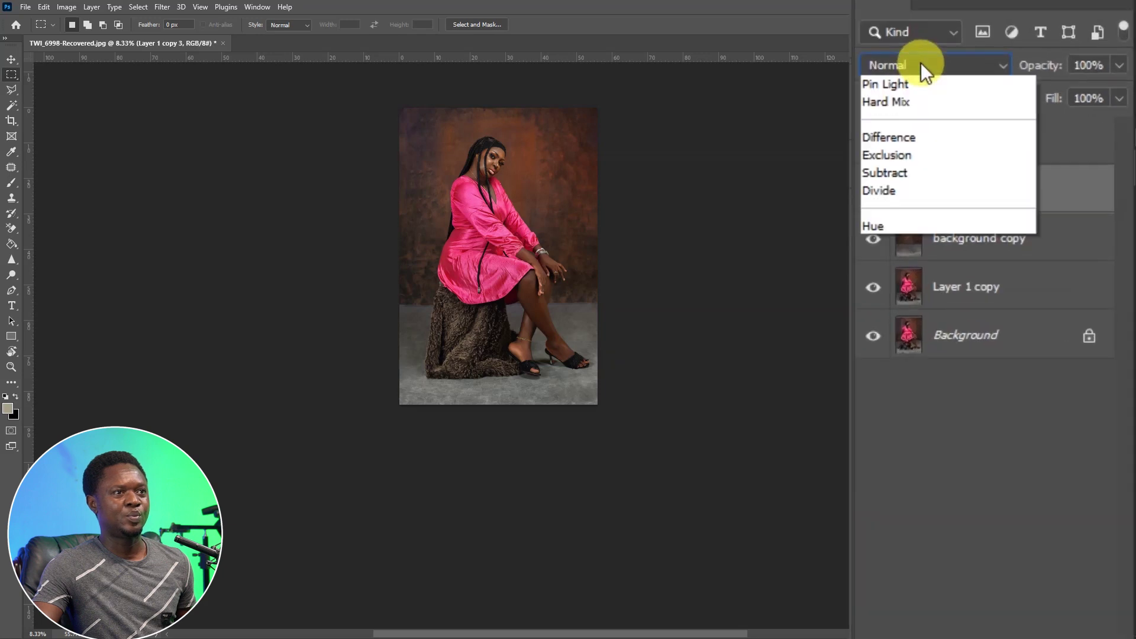
{"action": "left_click", "coordinate": [905, 152]}
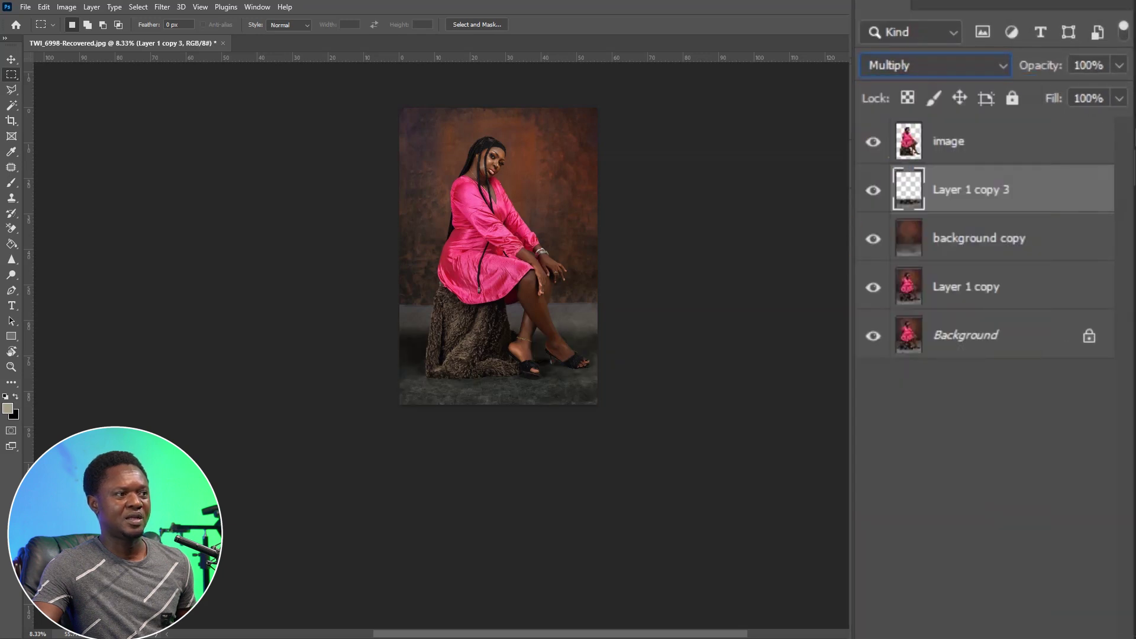
- Rename Layer 1 copy 3 as shadow
{"action": "double_click", "coordinate": [973, 191]}
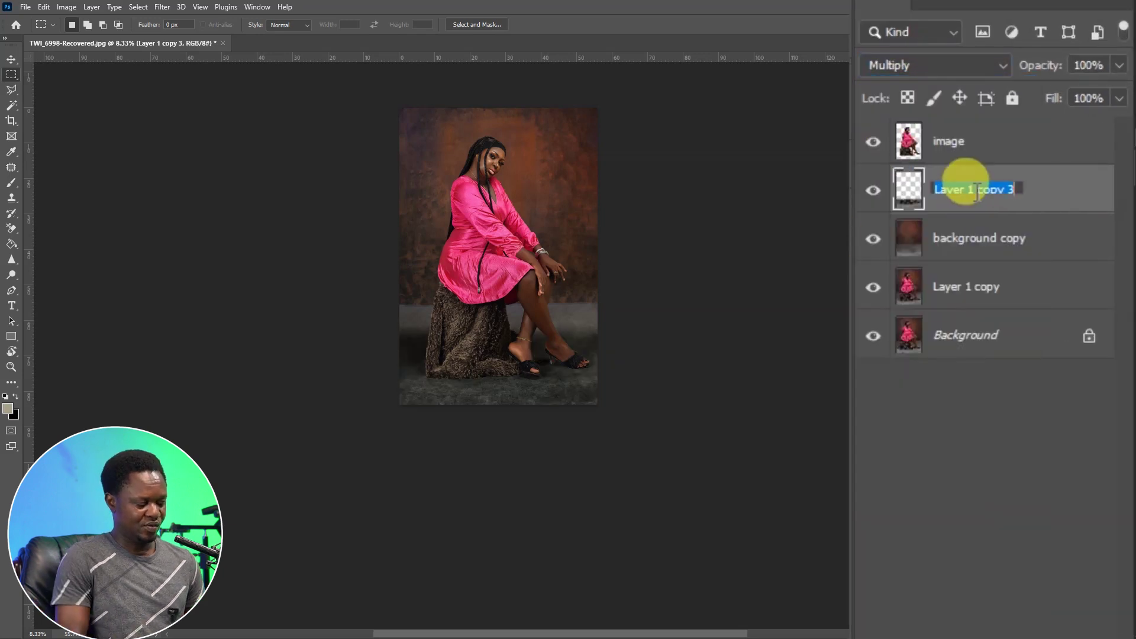
{"action": "type", "text": "shadow"}
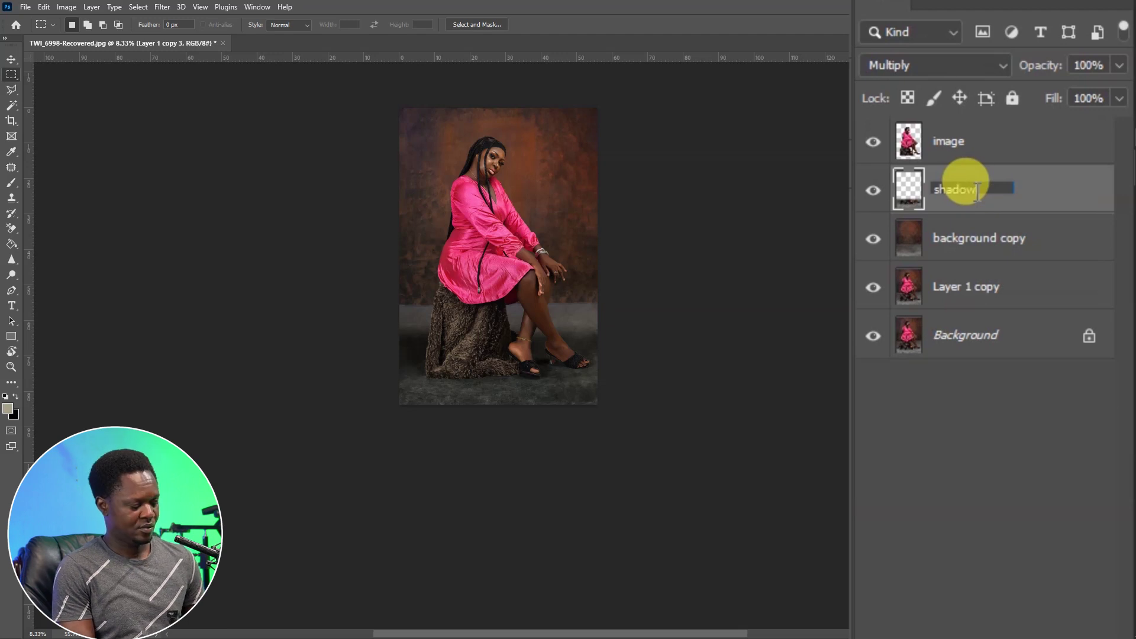
{"action": "key", "text": "Return"}
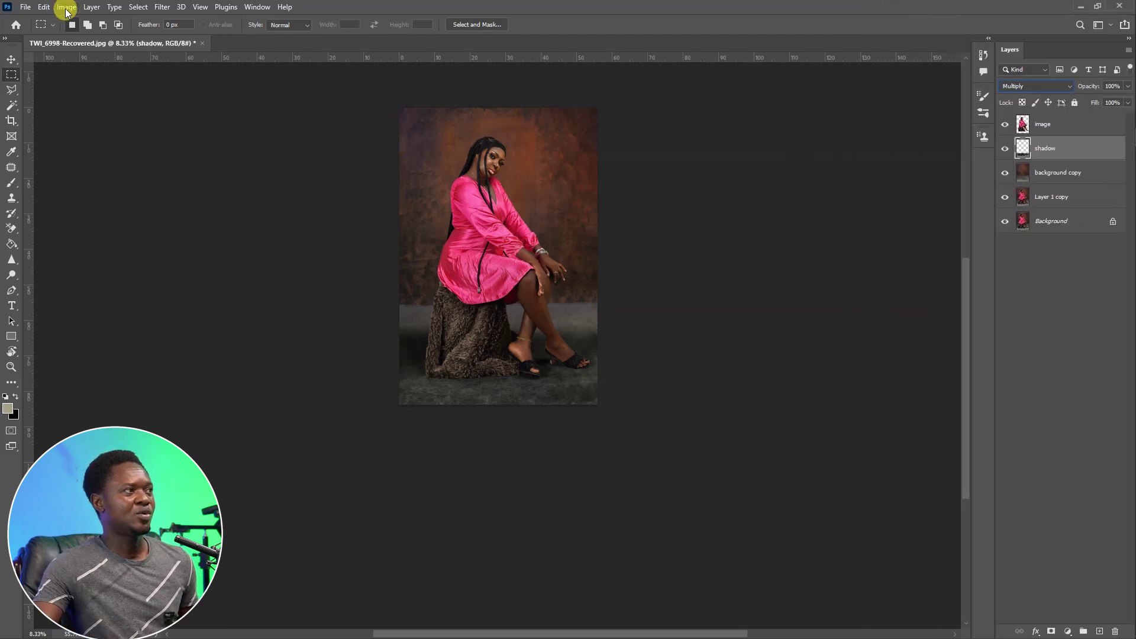
- Apply a Brightness/Contrast adjustment to the shadow layer with the brightness at 150
{"action": "left_click", "coordinate": [67, 8]}
{"action": "mouse_move", "coordinate": [104, 69]}
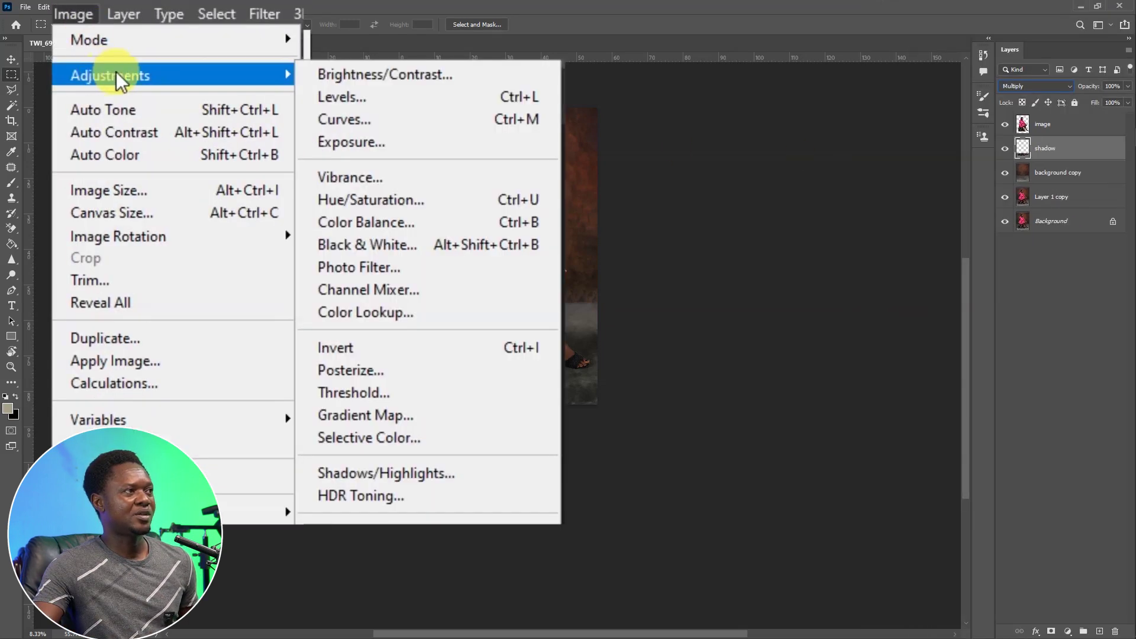
{"action": "left_click", "coordinate": [411, 73]}
{"action": "left_click_drag", "start_coordinate": [868, 297], "coordinate": [1001, 300]}
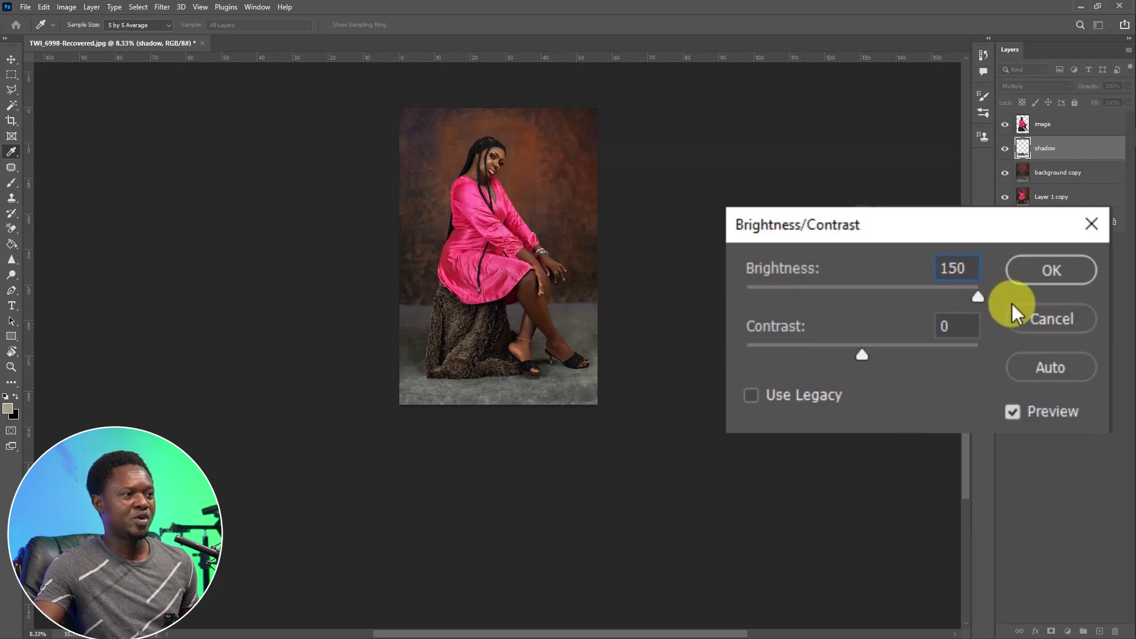
{"action": "left_click_drag", "start_coordinate": [1016, 303], "coordinate": [1020, 304]}
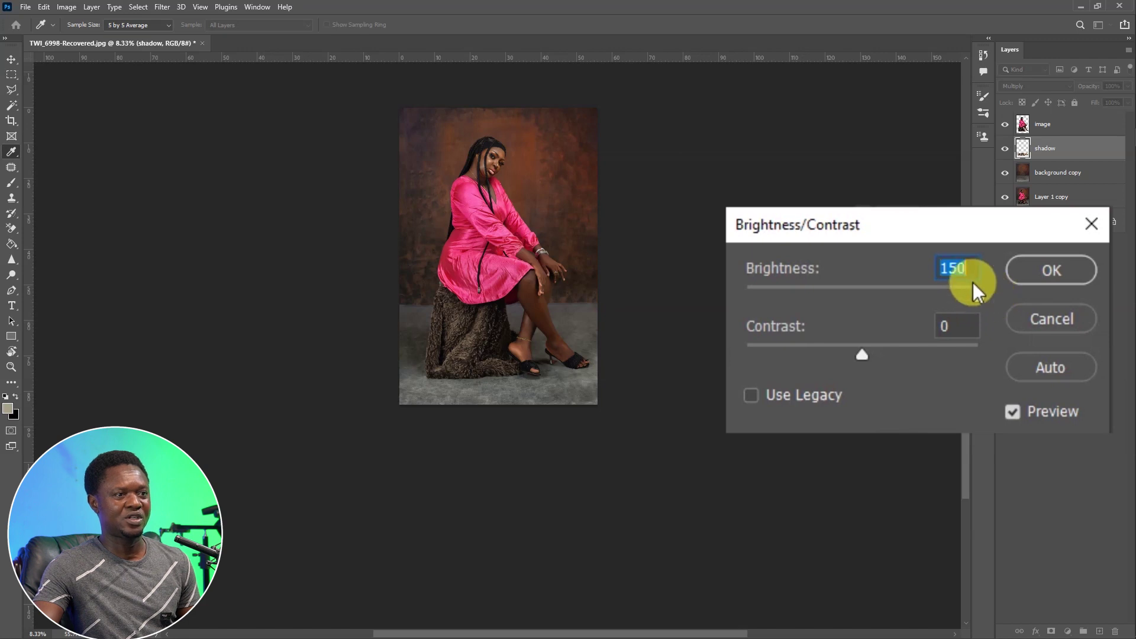
{"action": "left_click", "coordinate": [1045, 269]}
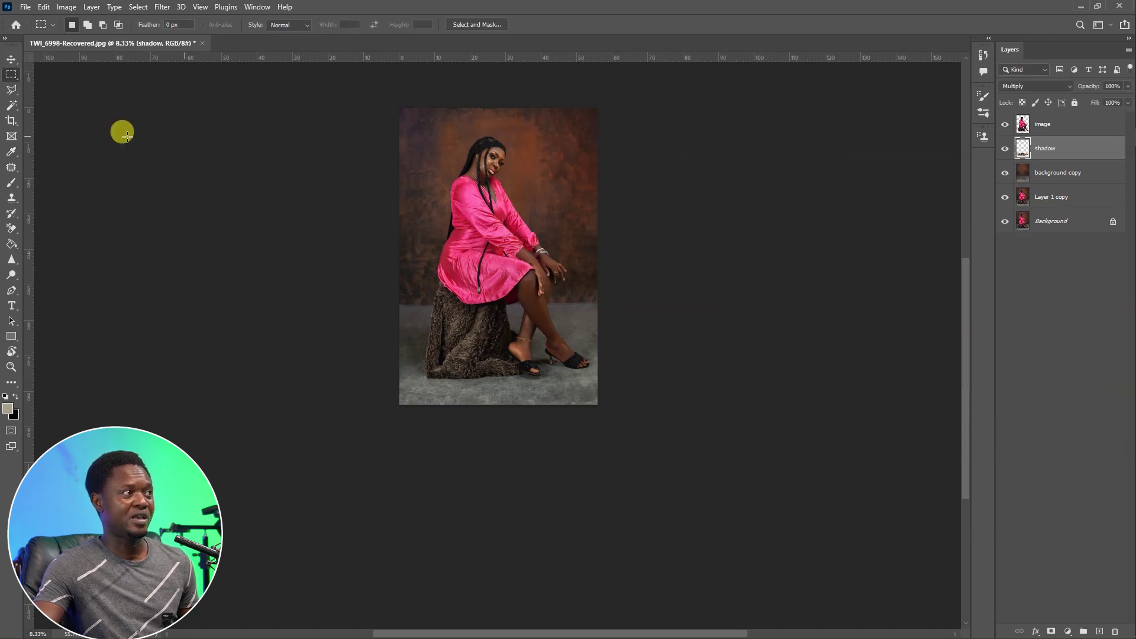
- Brighten the shadow layer further with a second Brightness/Contrast adjustment at brightness 34
{"action": "left_click", "coordinate": [66, 7]}
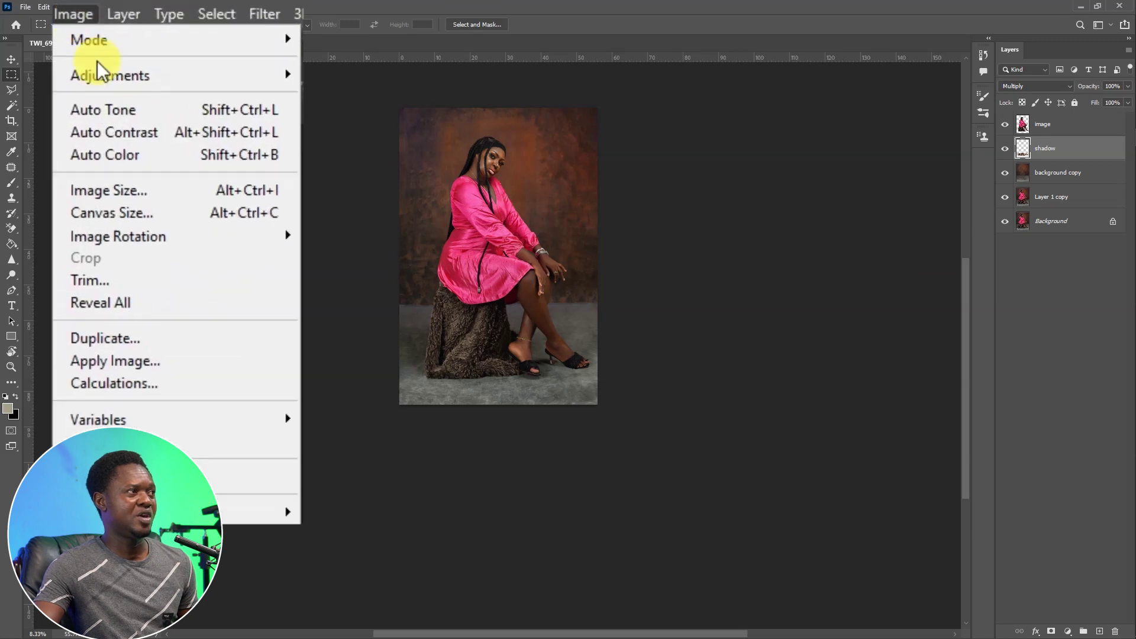
{"action": "mouse_move", "coordinate": [104, 73]}
{"action": "left_click", "coordinate": [382, 73]}
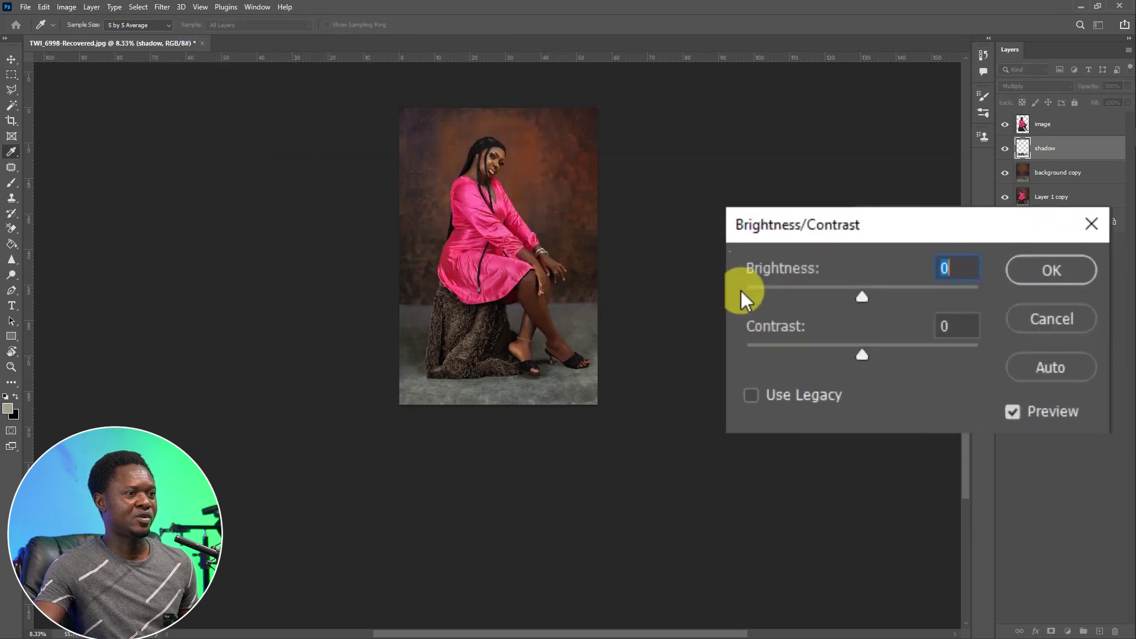
{"action": "left_click_drag", "start_coordinate": [885, 296], "coordinate": [888, 297]}
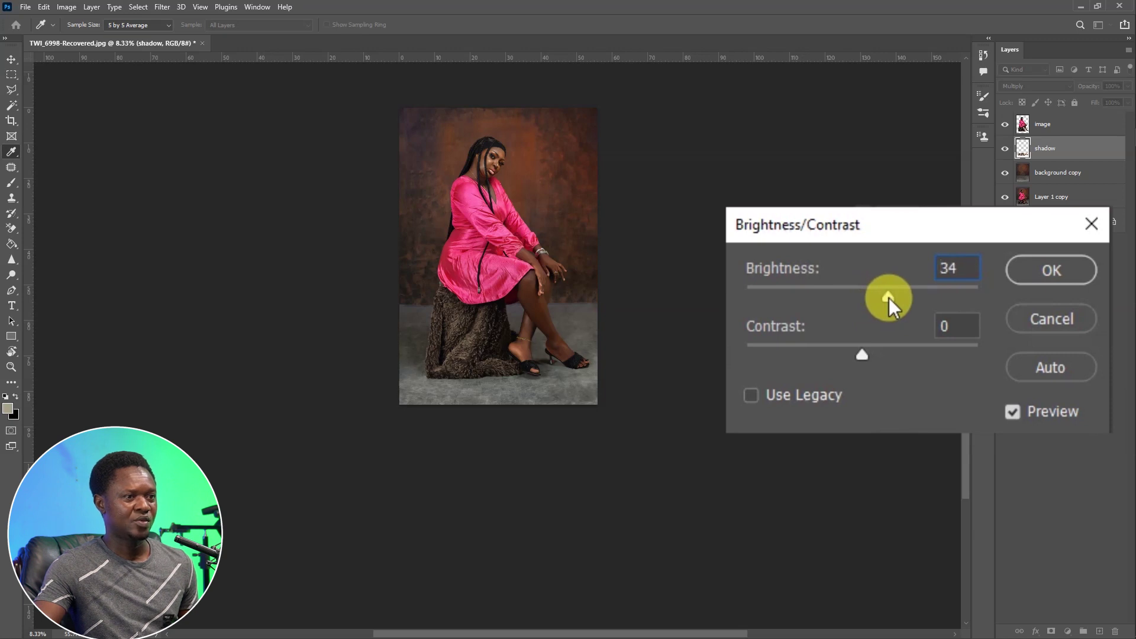
{"action": "left_click", "coordinate": [1027, 271]}
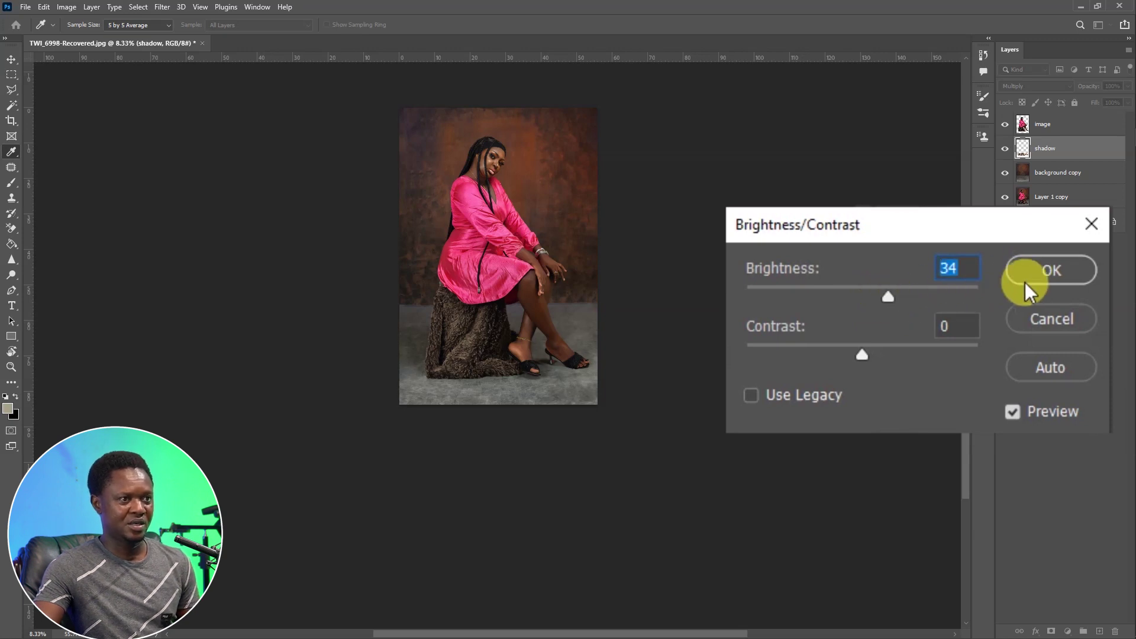
{"action": "left_click", "coordinate": [1038, 272]}
- Compare the floor around the shoes and the fur-covered seat with the shadow layer hidden and shown
{"action": "key", "text": "ctrl+plus"}
{"action": "key", "text": "ctrl+plus"}
{"action": "key", "text": "ctrl+plus"}
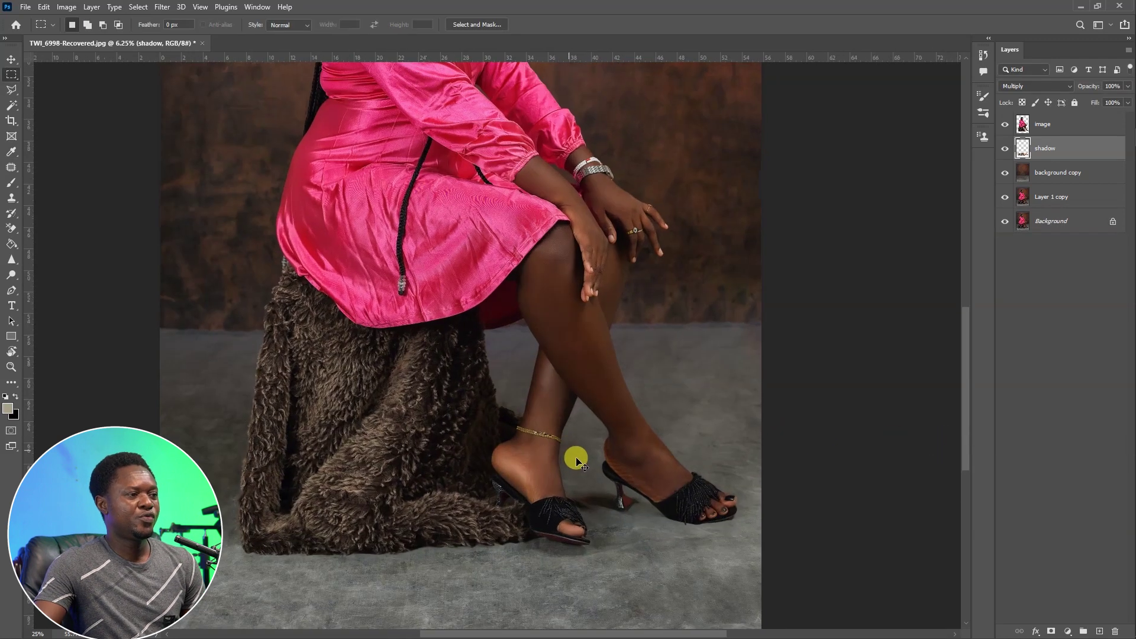
{"action": "key", "text": "ctrl+plus"}
{"action": "left_click_drag", "start_coordinate": [553, 533], "coordinate": [548, 328]}
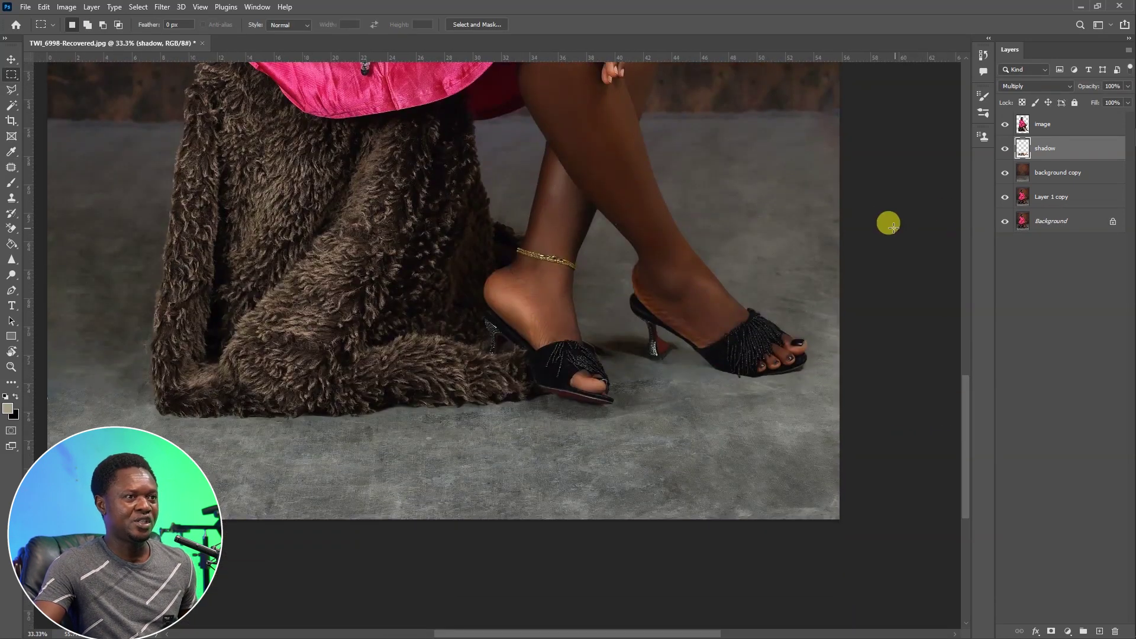
{"action": "left_click", "coordinate": [1005, 150]}
{"action": "left_click", "coordinate": [1005, 149]}
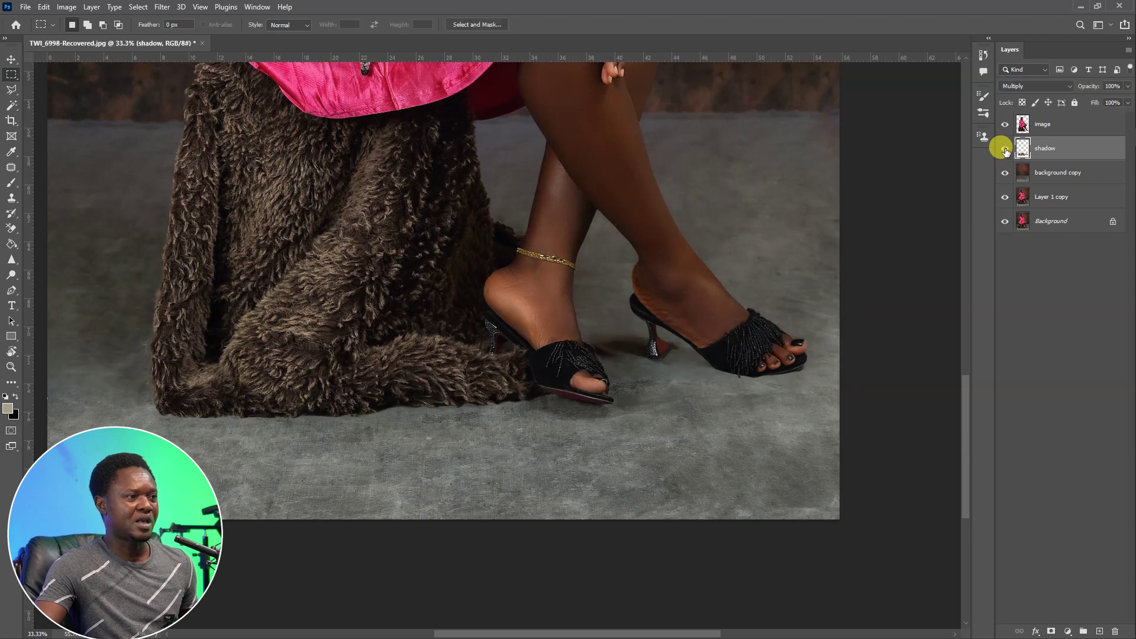
{"action": "left_click", "coordinate": [1005, 149]}
{"action": "left_click", "coordinate": [1005, 150]}
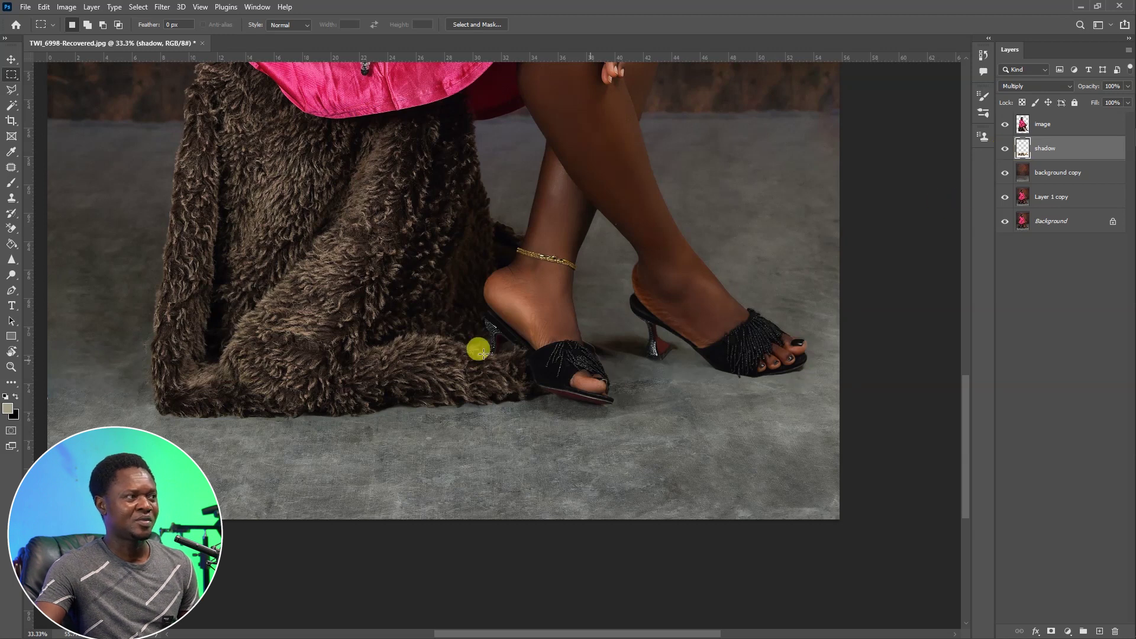
{"action": "key", "text": "ctrl+plus"}
{"action": "left_click_drag", "start_coordinate": [307, 353], "coordinate": [591, 338]}
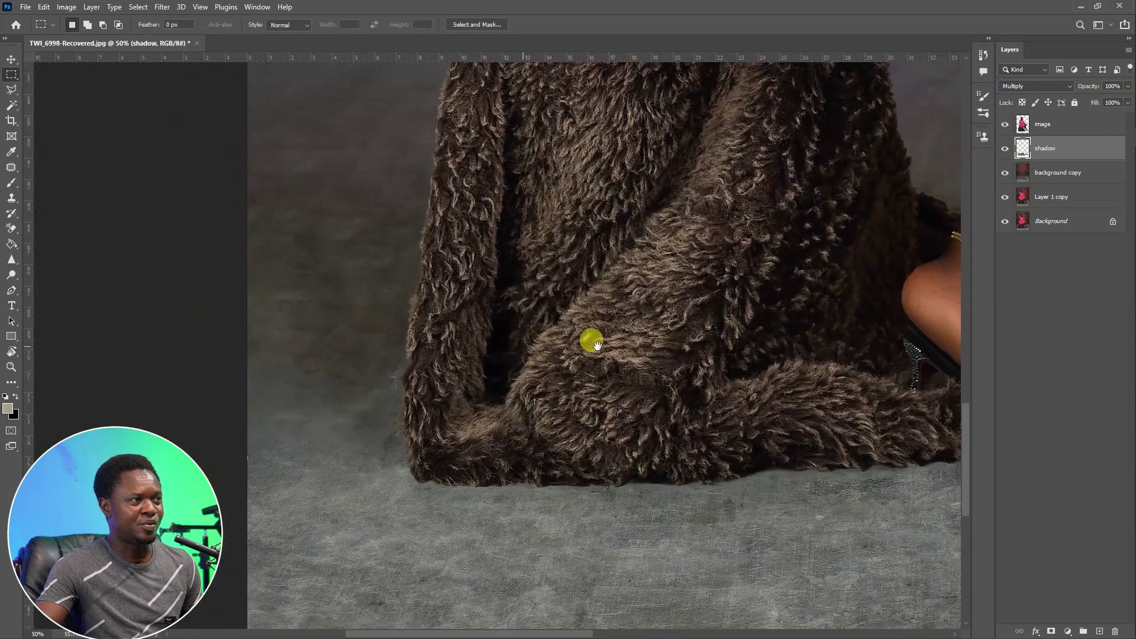
{"action": "left_click", "coordinate": [1006, 150]}
{"action": "left_click", "coordinate": [1005, 150]}
{"action": "left_click", "coordinate": [1005, 151]}
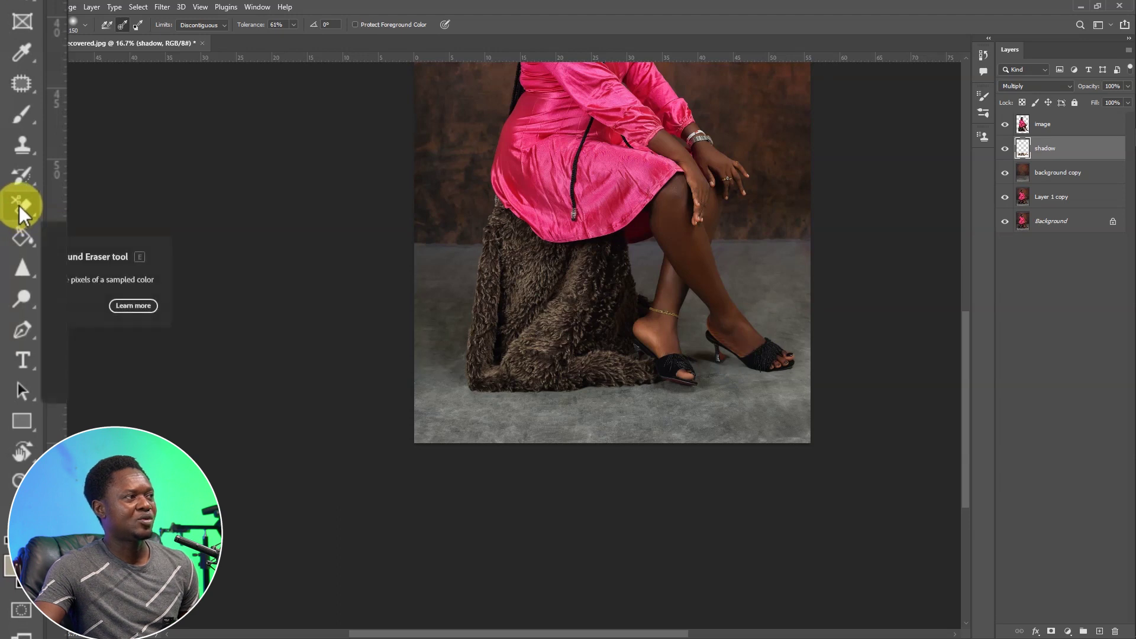
- Switch to the regular Eraser tool for the shadow layer and reduce its brush size to 400 pixels
{"action": "right_click", "coordinate": [11, 228]}
{"action": "left_click", "coordinate": [122, 206]}
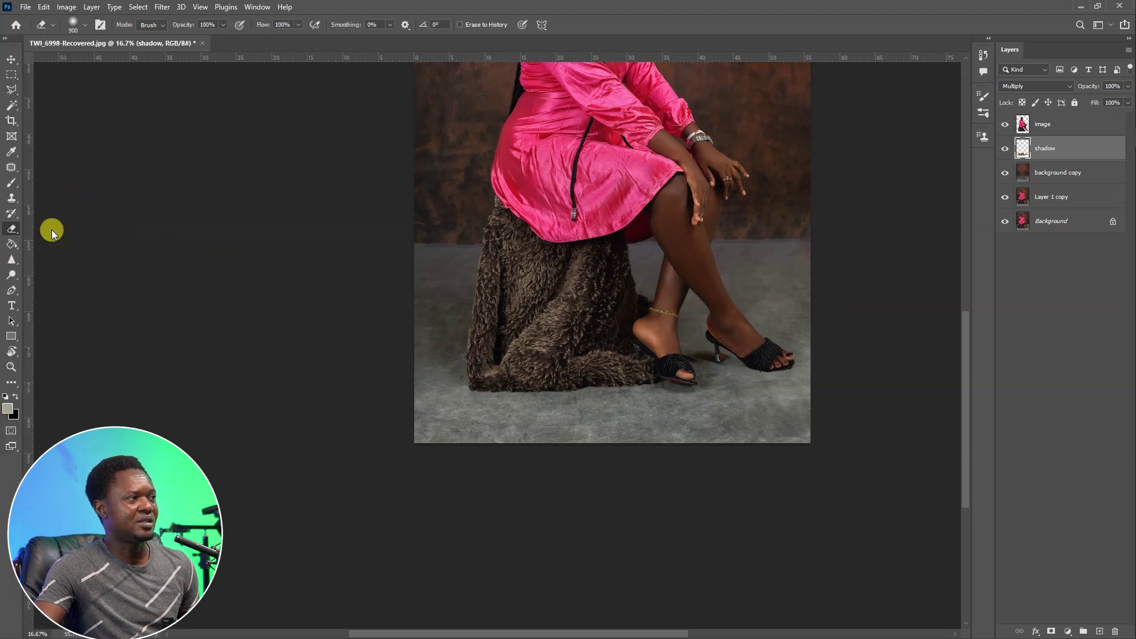
{"action": "key", "text": "bracketleft"}
{"action": "key", "text": "bracketleft"}
{"action": "key", "text": "bracketleft"}
{"action": "key", "text": "bracketleft"}
{"action": "key", "text": "bracketleft"}
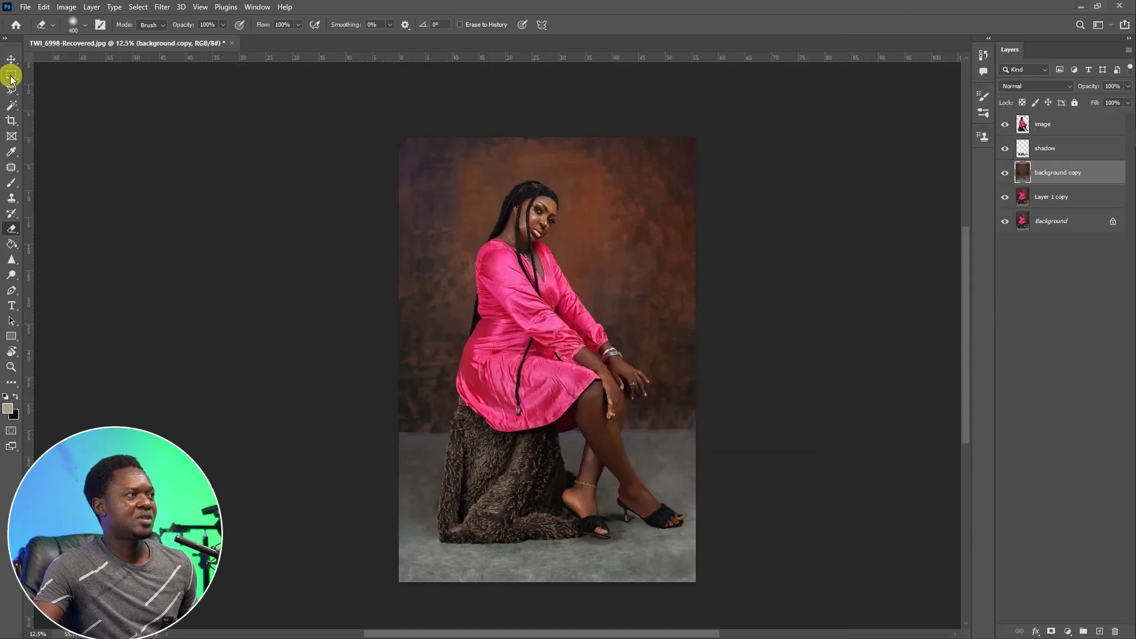
- On the background copy layer, select the backdrop above the floor line with a rectangular marquee and feather it by 100 pixels
{"action": "left_click", "coordinate": [11, 76]}
{"action": "left_click_drag", "start_coordinate": [398, 137], "coordinate": [718, 427]}
{"action": "scroll", "coordinate": [719, 427], "scroll_direction": "up", "scroll_amount": 2}
{"action": "right_click", "coordinate": [526, 223]}
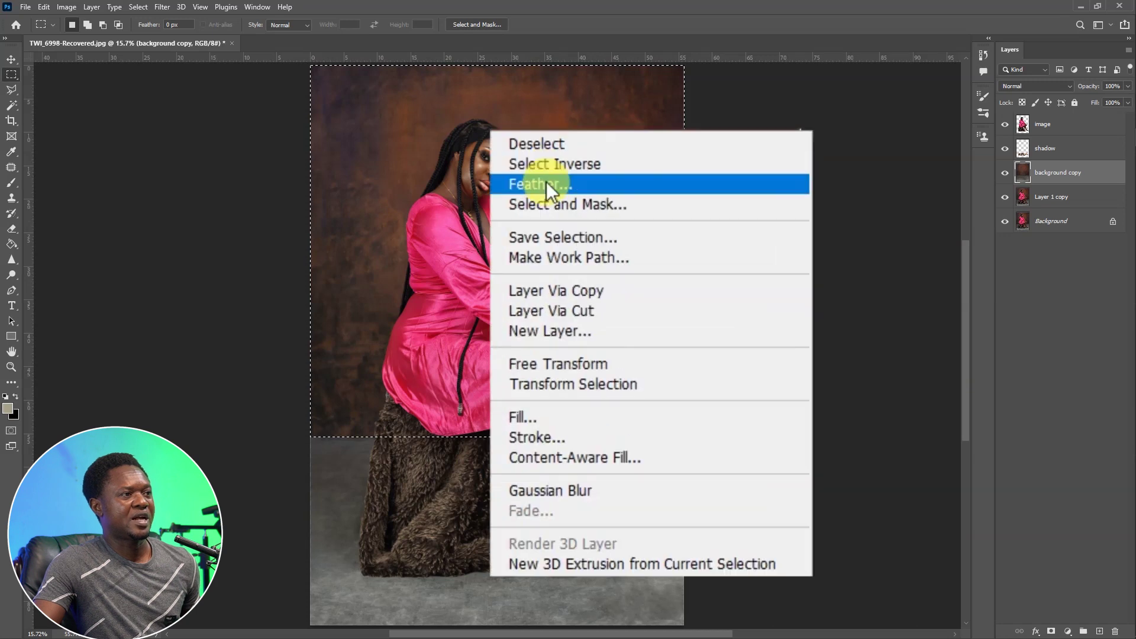
{"action": "left_click", "coordinate": [545, 184]}
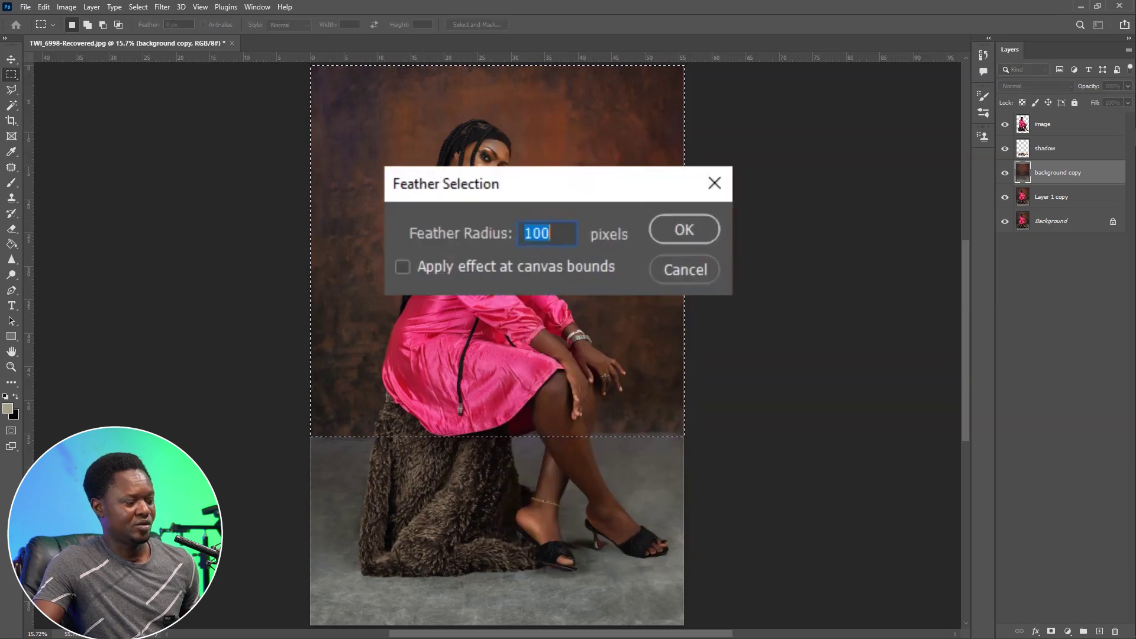
{"action": "key", "text": "Return"}
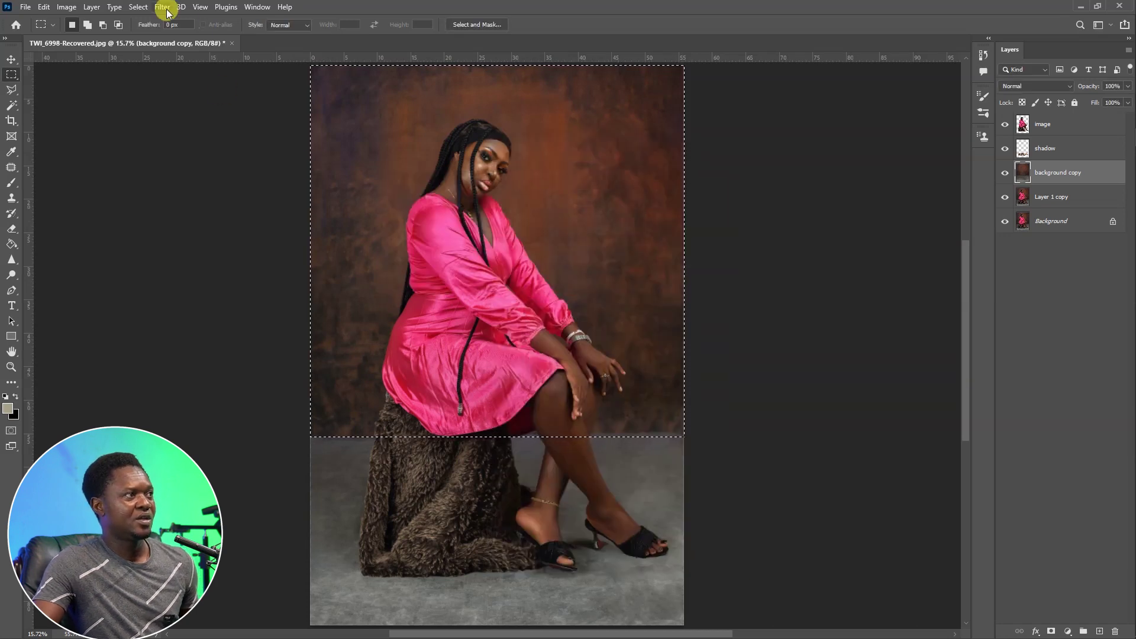
- Soften the selected backdrop with a Gaussian Blur of 8.0 pixels radius and clear the selection
{"action": "left_click", "coordinate": [162, 7]}
{"action": "mouse_move", "coordinate": [140, 319]}
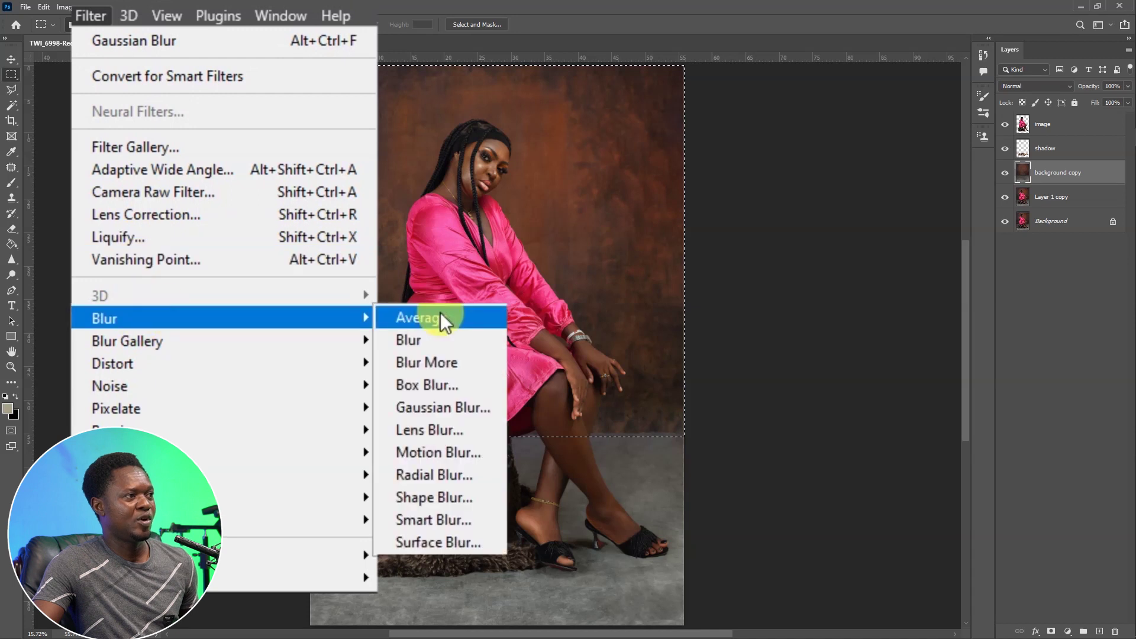
{"action": "left_click", "coordinate": [429, 407]}
{"action": "mouse_move", "coordinate": [821, 484]}
{"action": "left_mouse_down"}
{"action": "mouse_move", "coordinate": [784, 482]}
{"action": "mouse_move", "coordinate": [805, 485]}
{"action": "left_mouse_up"}
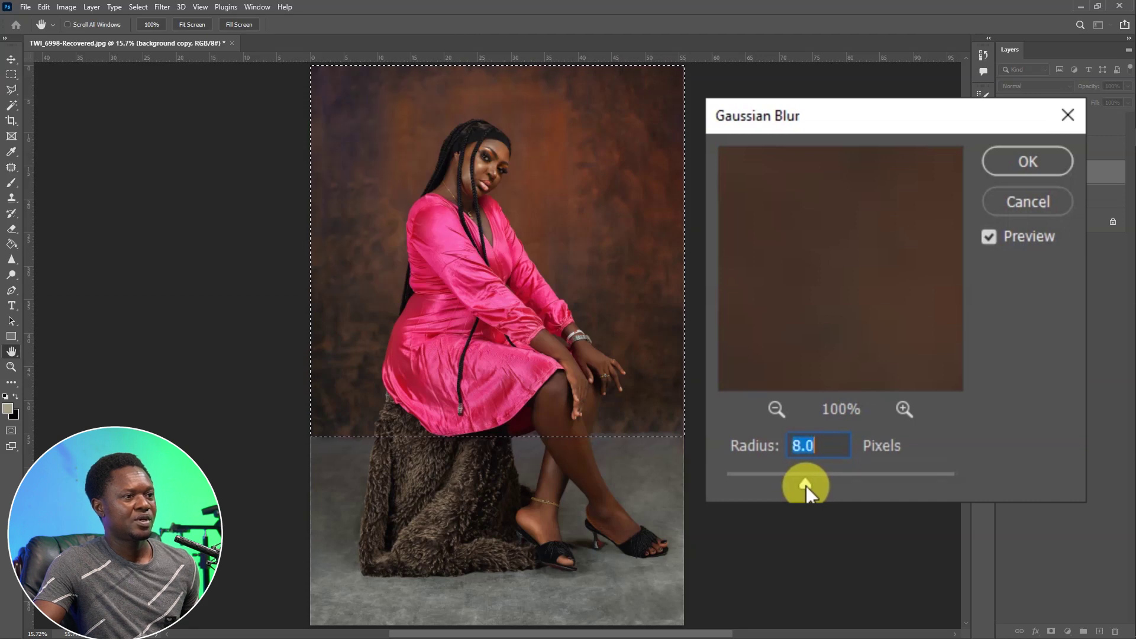
{"action": "left_click", "coordinate": [1016, 162]}
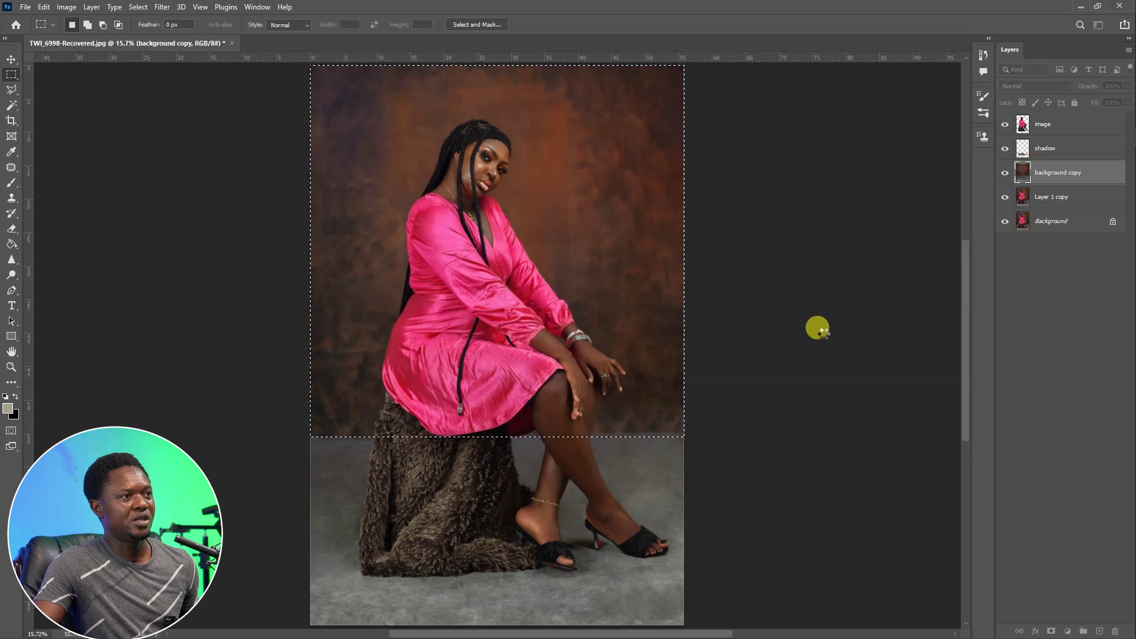
{"action": "key", "text": "ctrl+d"}
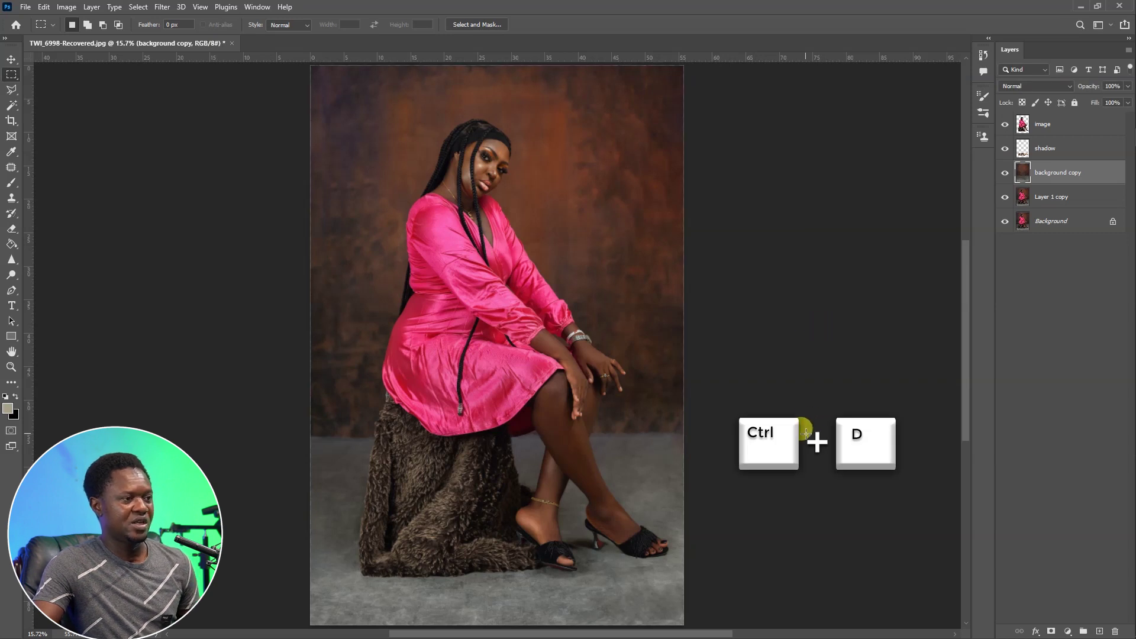
- Compare the retouched portrait with the original by isolating the Background layer and bringing all layers back
{"action": "key", "text": "ctrl+minus"}
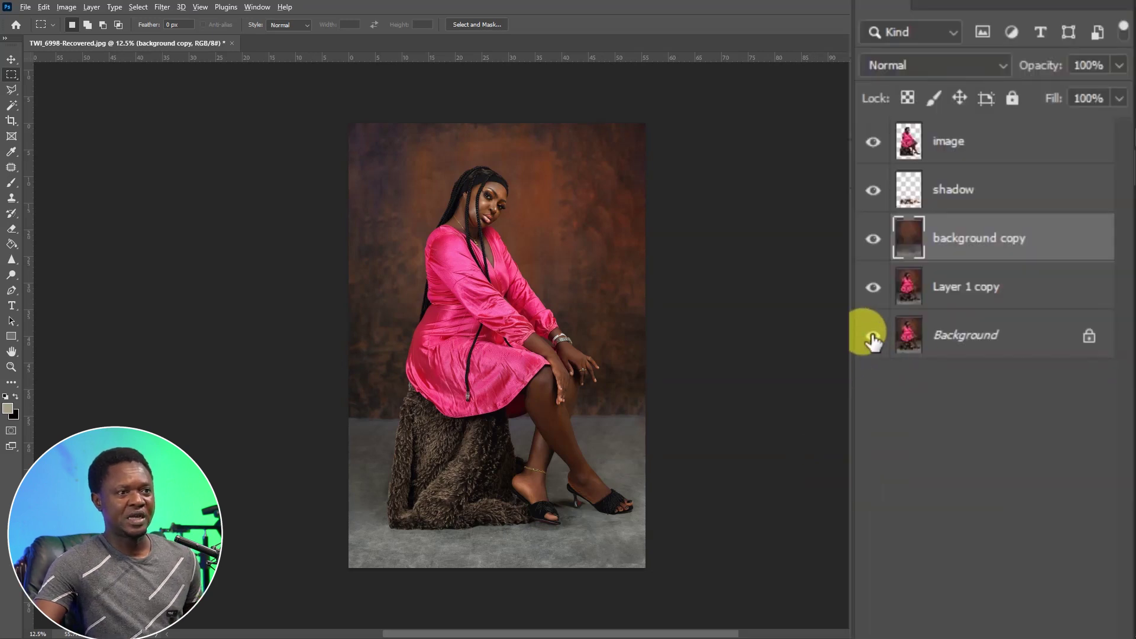
{"action": "left_click", "coordinate": [873, 336], "text": "alt"}
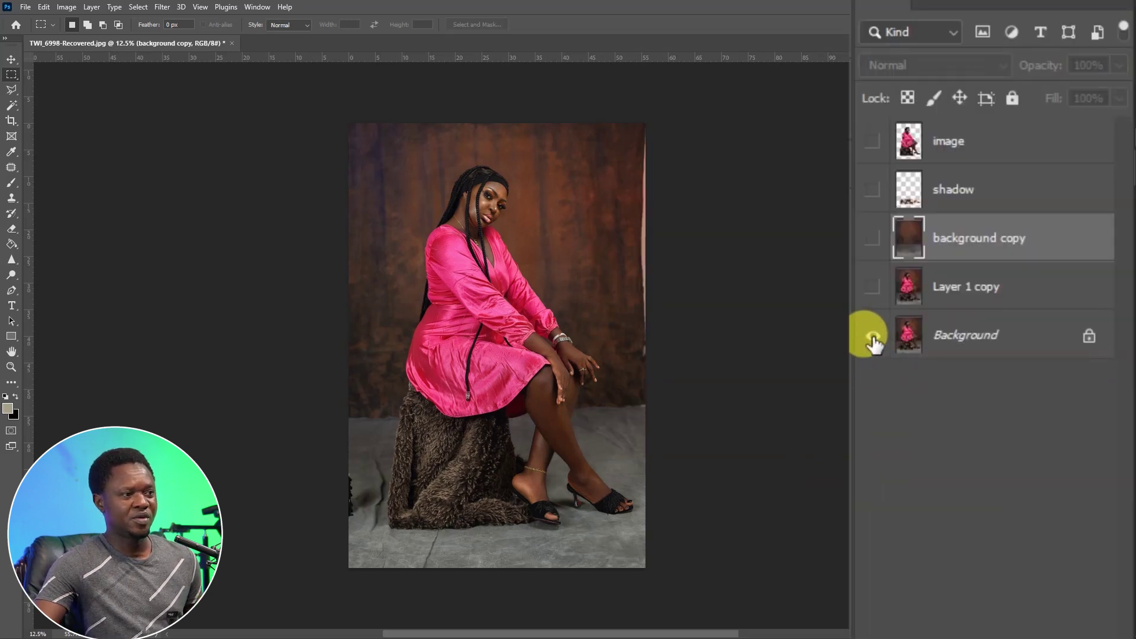
{"action": "left_click", "coordinate": [873, 337], "text": "alt"}
{"action": "left_click", "coordinate": [873, 337], "text": "alt"}
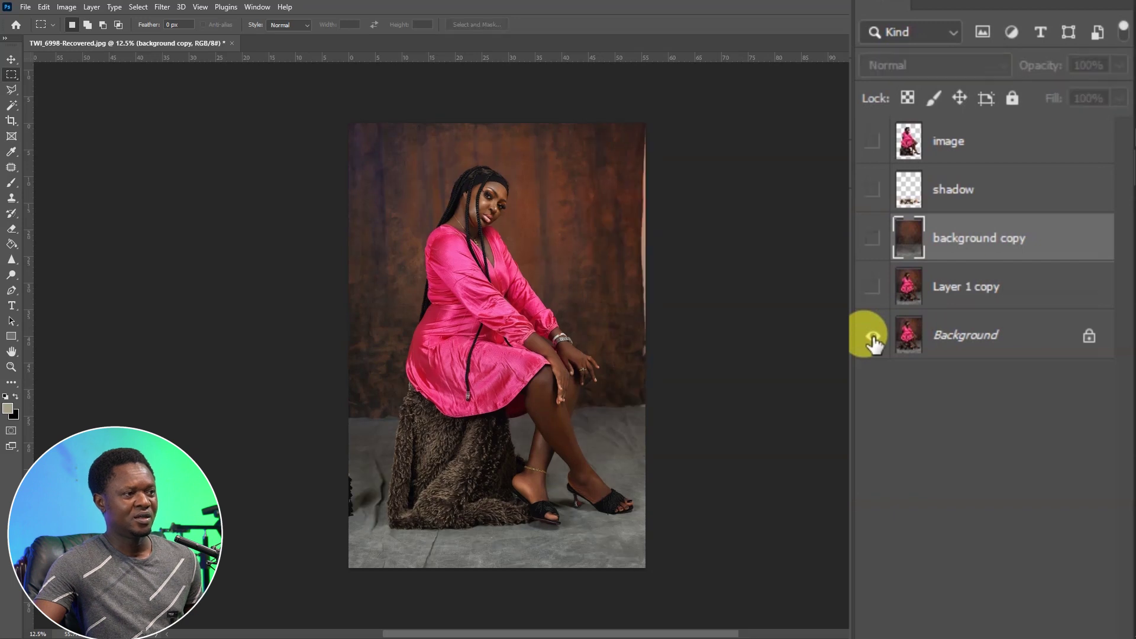
{"action": "left_click", "coordinate": [873, 337], "text": "alt"}
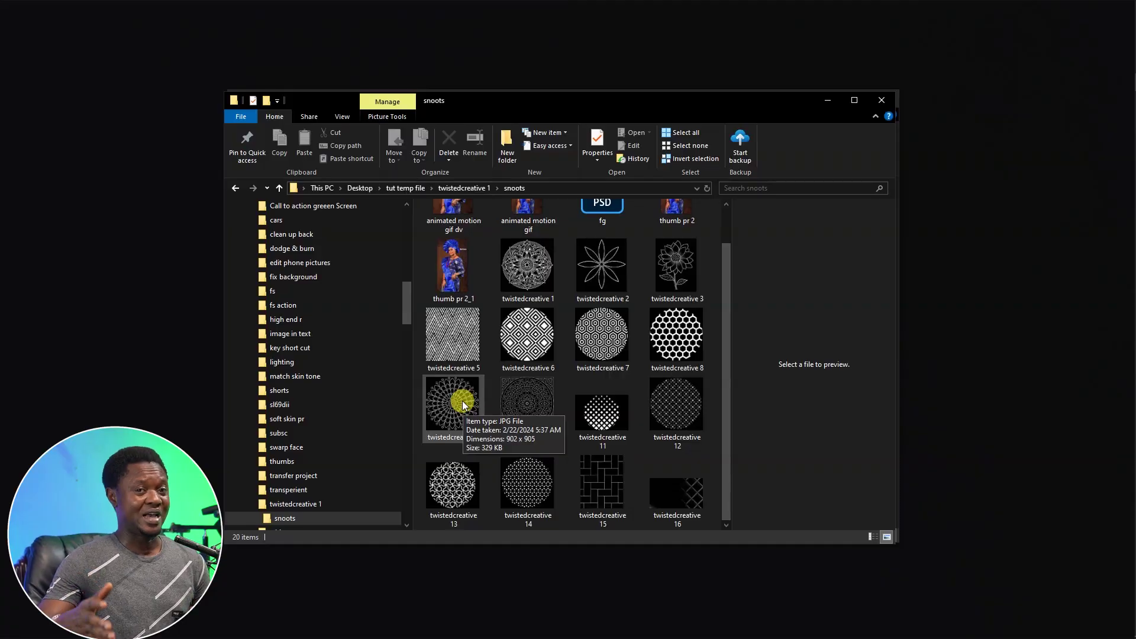
- Open twistedcreative 9 from the snoots folder in Photoshop and bring its mandala pattern into the portrait above the background copy layer
{"action": "left_click_drag", "start_coordinate": [452, 408], "coordinate": [563, 23]}
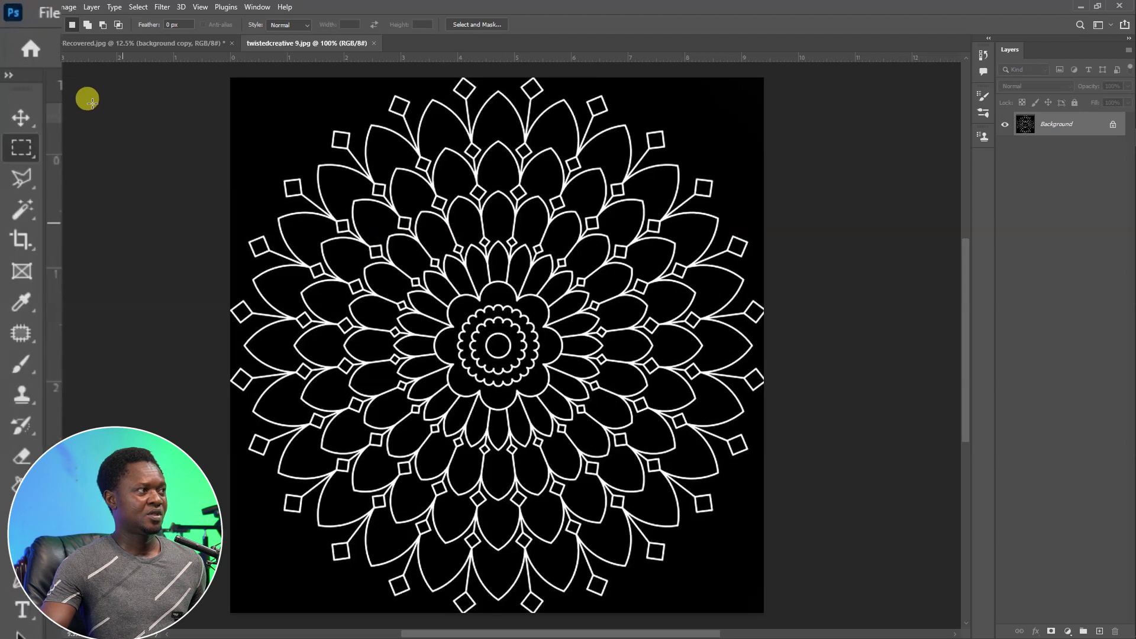
{"action": "left_click", "coordinate": [19, 122]}
{"action": "left_click_drag", "start_coordinate": [393, 202], "coordinate": [580, 262]}
- Enlarge the mandala pattern to about 245% and position it behind the woman's head and upper body
{"action": "left_click_drag", "start_coordinate": [552, 303], "coordinate": [560, 147]}
{"action": "left_click_drag", "start_coordinate": [560, 297], "coordinate": [570, 304]}
{"action": "mouse_move", "coordinate": [546, 270]}
{"action": "left_mouse_down"}
{"action": "mouse_move", "coordinate": [553, 290]}
{"action": "mouse_move", "coordinate": [539, 281]}
{"action": "left_mouse_up"}
{"action": "left_click_drag", "start_coordinate": [559, 153], "coordinate": [564, 145]}
{"action": "left_click_drag", "start_coordinate": [542, 202], "coordinate": [542, 207]}
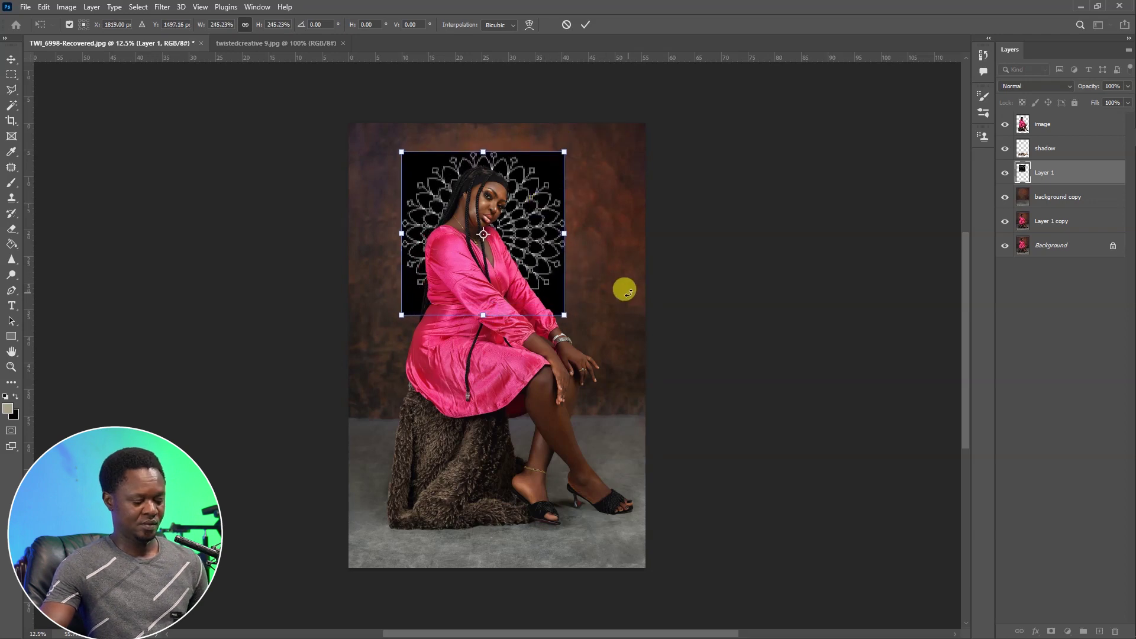
{"action": "key", "text": "Return"}
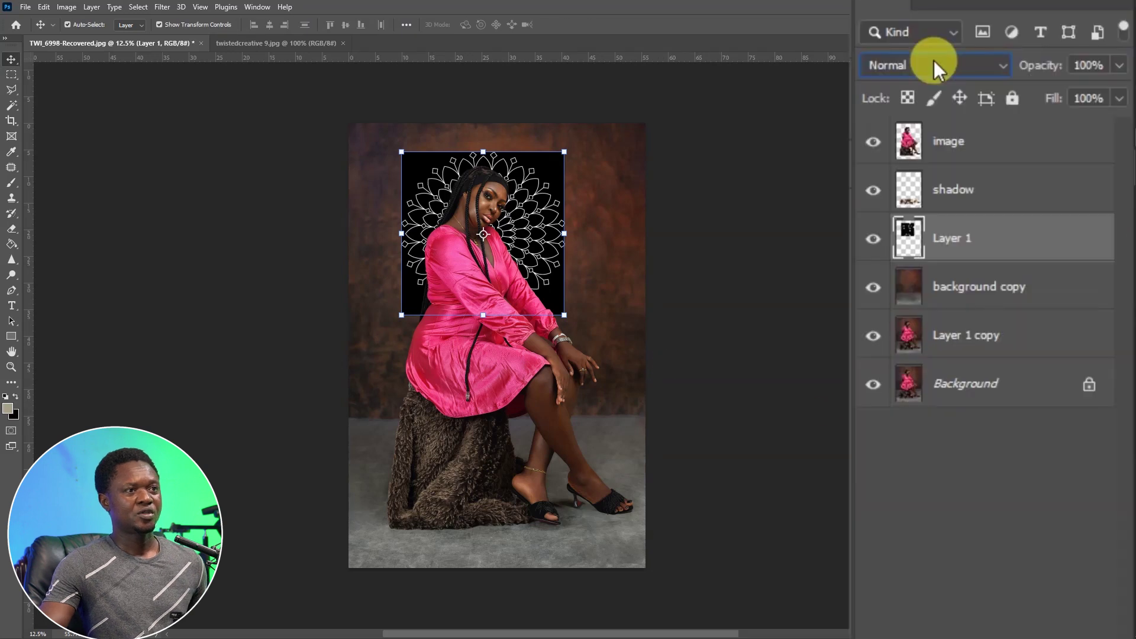
- Set the mandala layer's blend mode to Screen, then enlarge the pattern to about 116% and recentre it behind the woman
{"action": "left_click", "coordinate": [1038, 85]}
{"action": "left_click", "coordinate": [880, 262]}
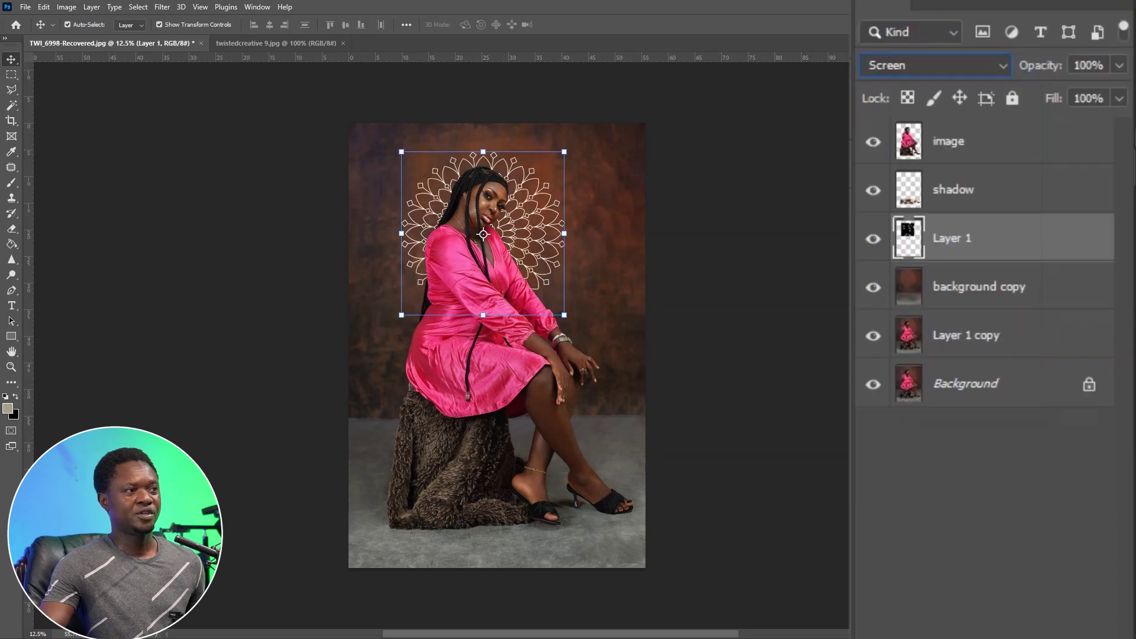
{"action": "left_click_drag", "start_coordinate": [564, 315], "coordinate": [568, 327]}
{"action": "mouse_move", "coordinate": [400, 324]}
{"action": "left_mouse_down"}
{"action": "mouse_move", "coordinate": [375, 332]}
{"action": "mouse_move", "coordinate": [384, 338]}
{"action": "left_mouse_up"}
{"action": "left_click_drag", "start_coordinate": [535, 208], "coordinate": [538, 202]}
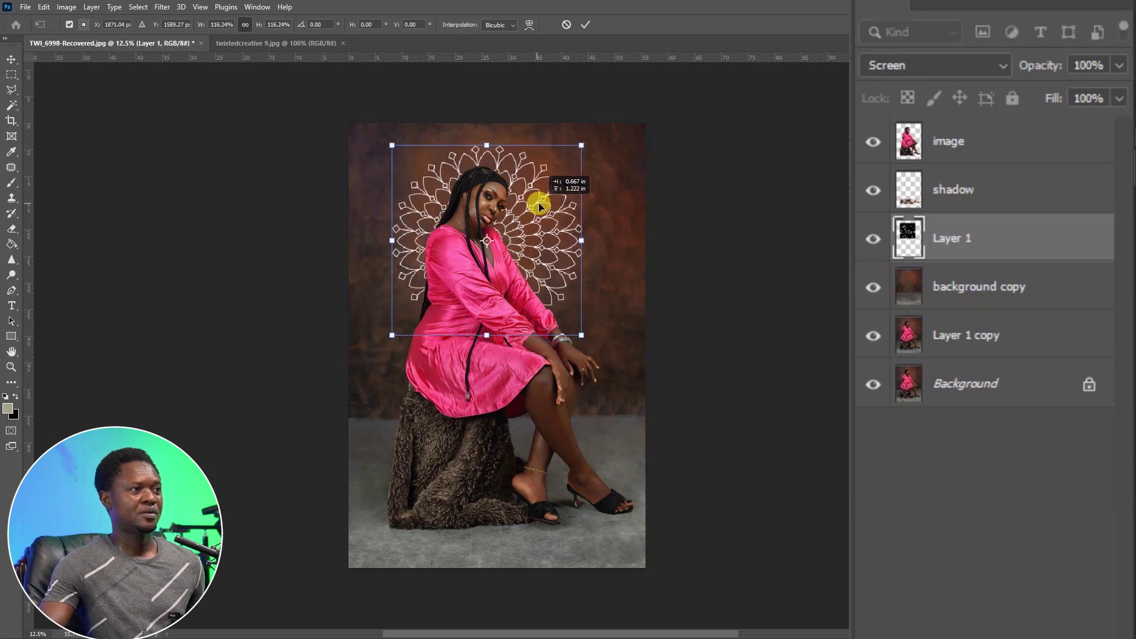
{"action": "key", "text": "Return"}
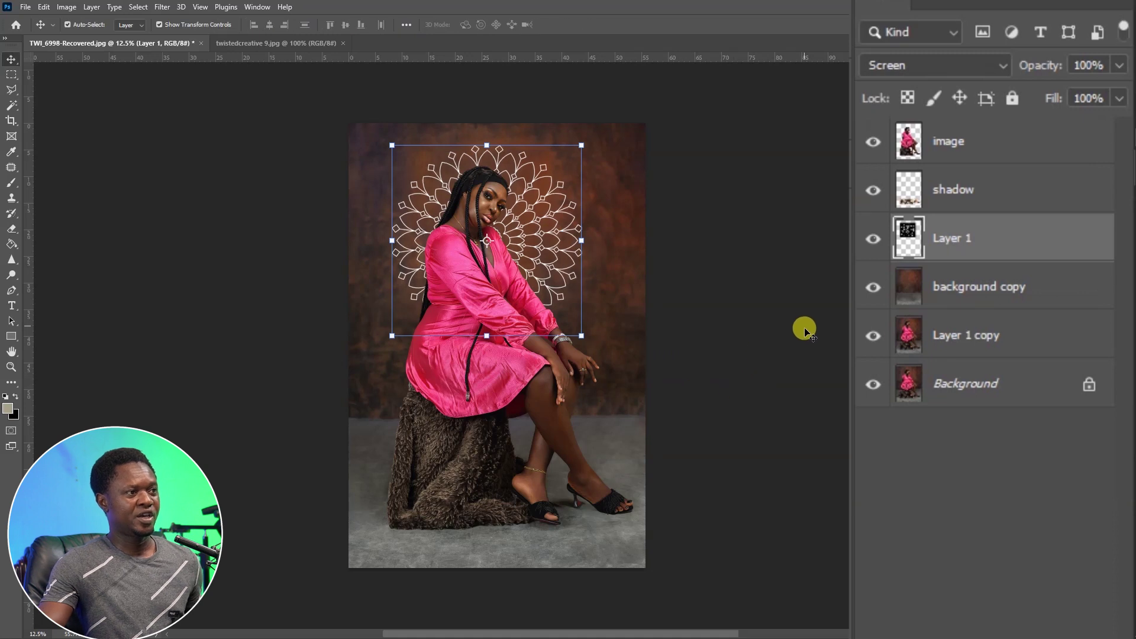
- Soften the mandala with a Gaussian Blur of 8.0 pixels radius and lower its layer opacity to about 64%
{"action": "left_click", "coordinate": [162, 7]}
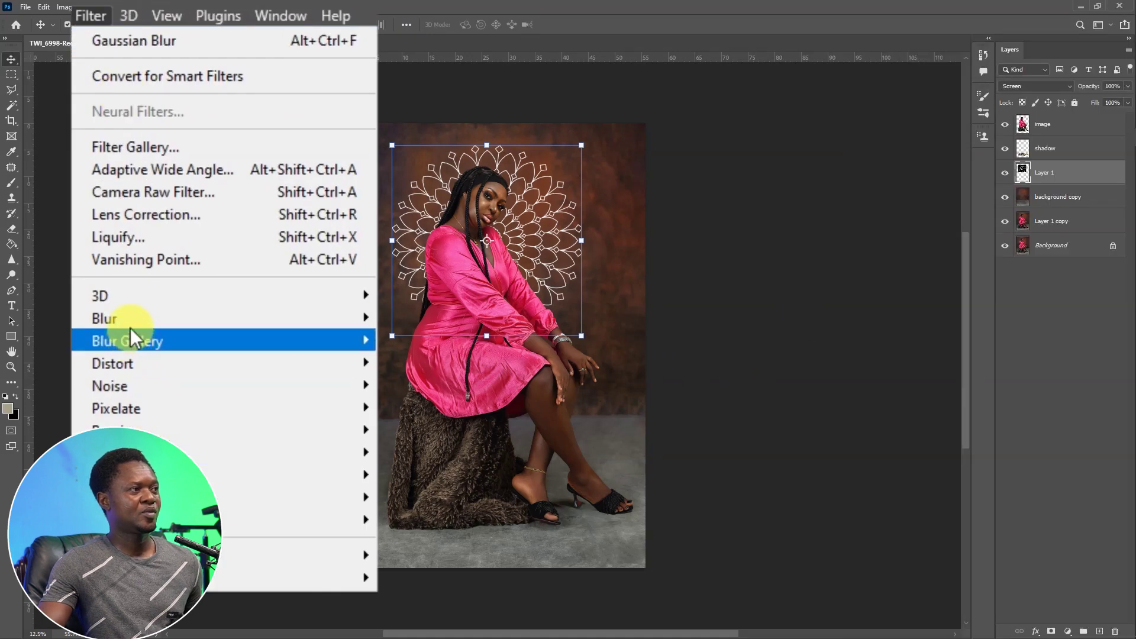
{"action": "mouse_move", "coordinate": [335, 314]}
{"action": "left_click", "coordinate": [426, 406]}
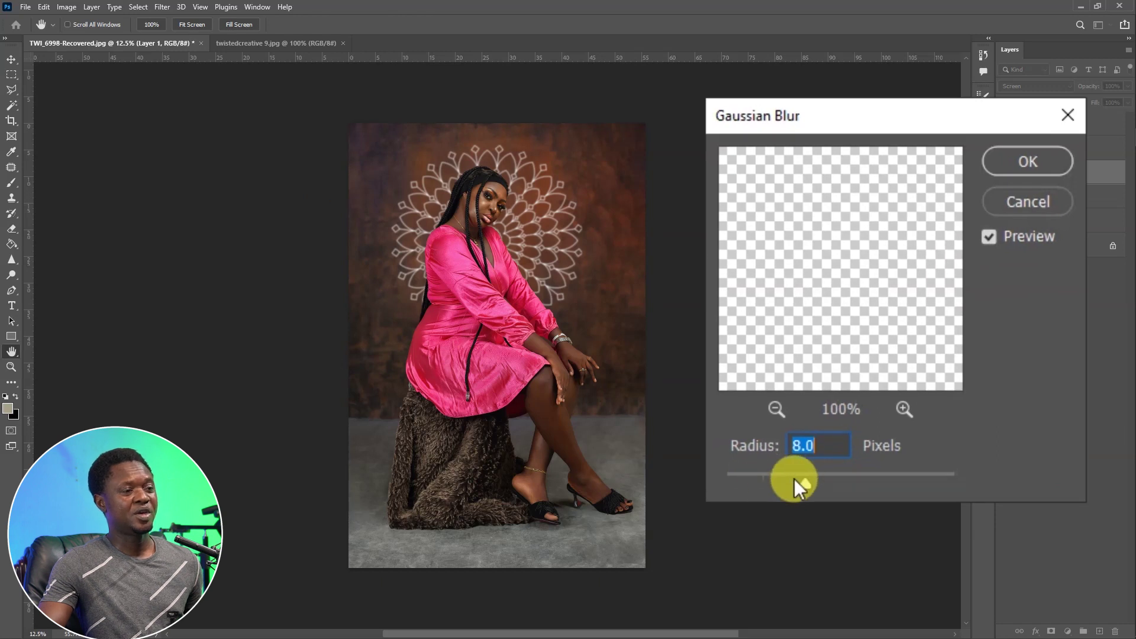
{"action": "mouse_move", "coordinate": [803, 484]}
{"action": "left_mouse_down"}
{"action": "mouse_move", "coordinate": [787, 488]}
{"action": "mouse_move", "coordinate": [799, 487]}
{"action": "left_mouse_up"}
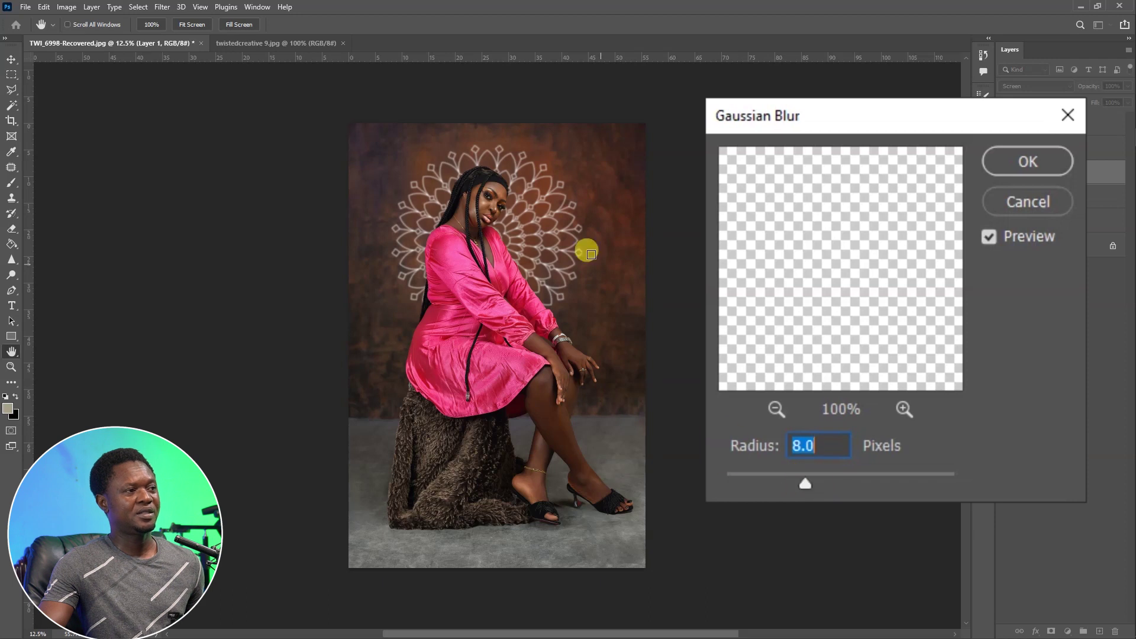
{"action": "left_click", "coordinate": [1024, 164]}
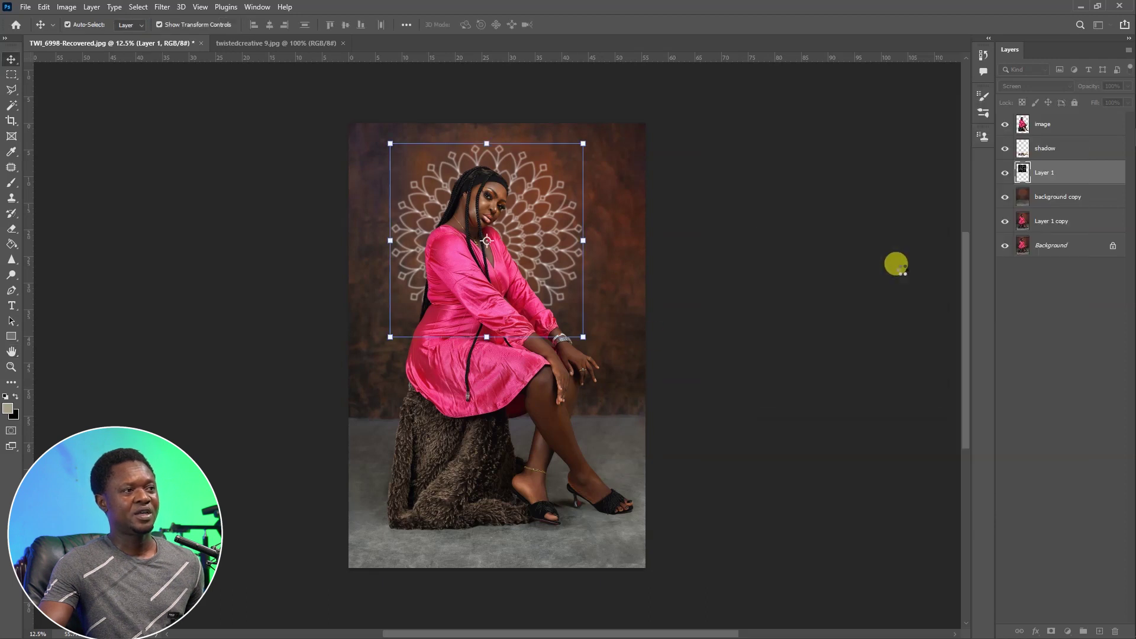
{"action": "left_click_drag", "start_coordinate": [1070, 90], "coordinate": [1070, 89]}
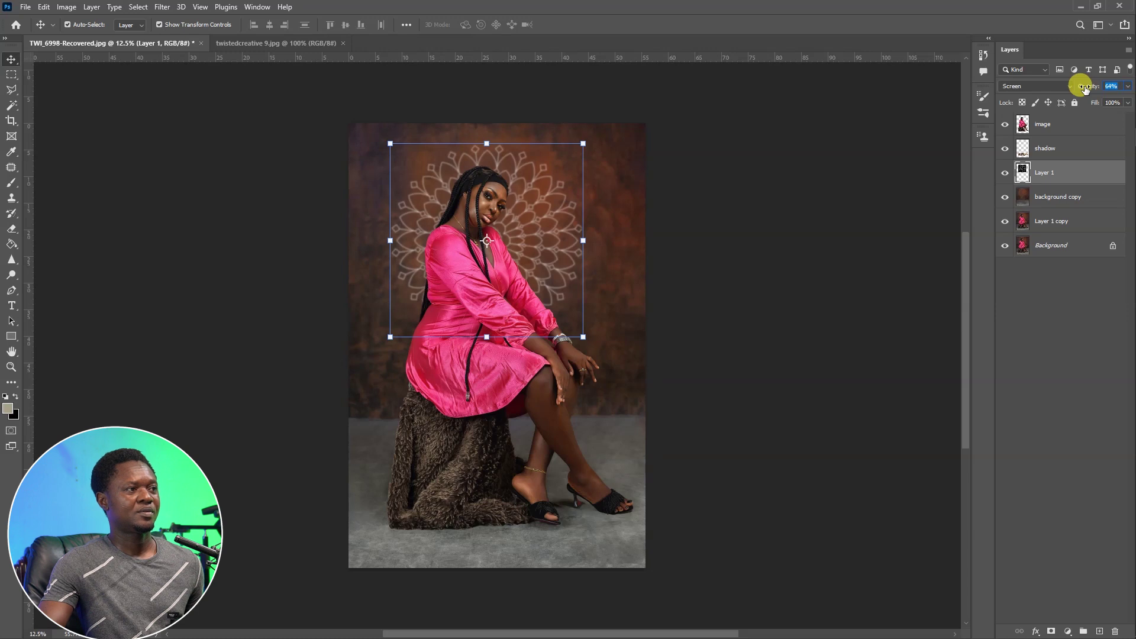
{"action": "left_click", "coordinate": [835, 287]}
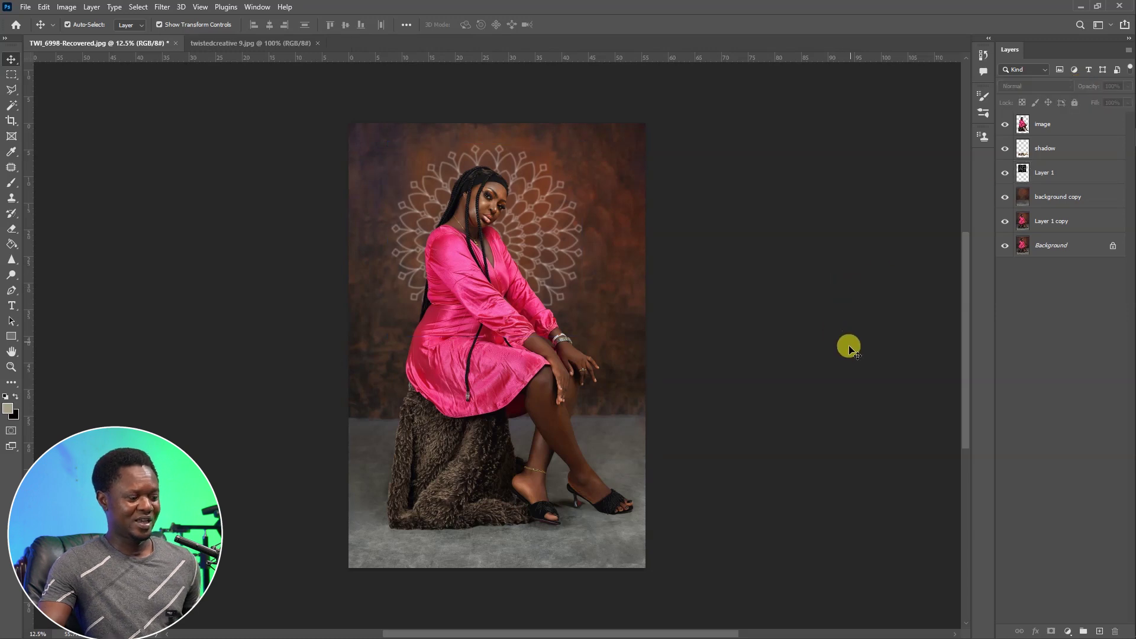
- Examine up close how the mandala blends into the backdrop around the woman, ending with the whole portrait in view
{"action": "key", "text": "ctrl+plus"}
{"action": "key", "text": "ctrl+plus"}
{"action": "key", "text": "ctrl+plus"}
{"action": "left_click_drag", "start_coordinate": [616, 263], "coordinate": [660, 481]}
{"action": "left_click_drag", "start_coordinate": [644, 374], "coordinate": [633, 406]}
{"action": "key", "text": "ctrl+minus"}
{"action": "key", "text": "ctrl+minus"}
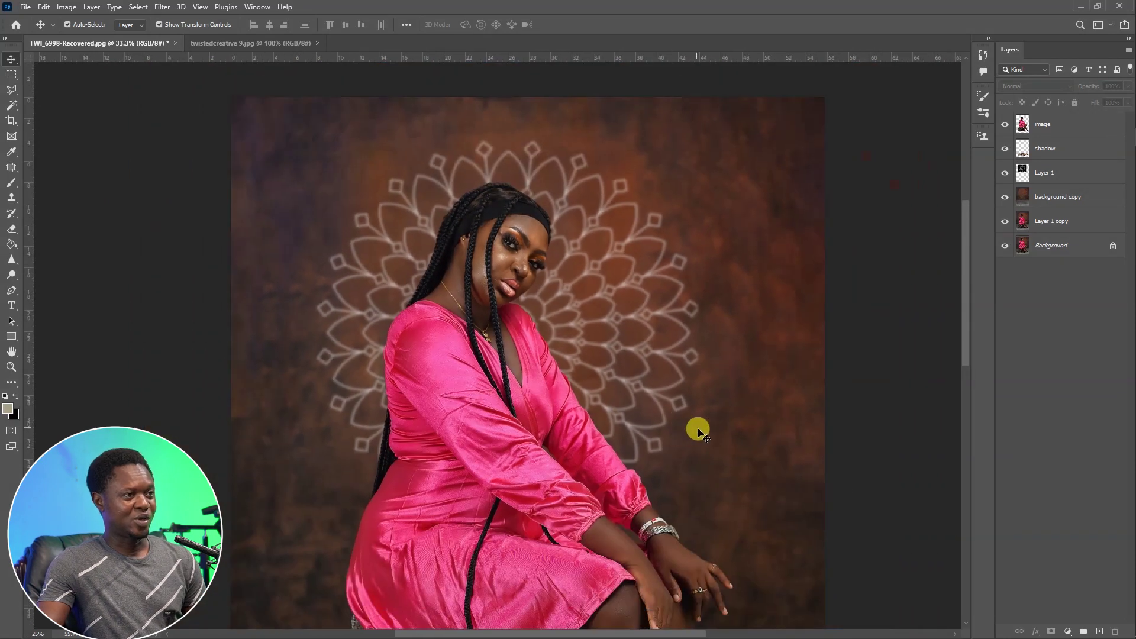
{"action": "key", "text": "ctrl+0"}
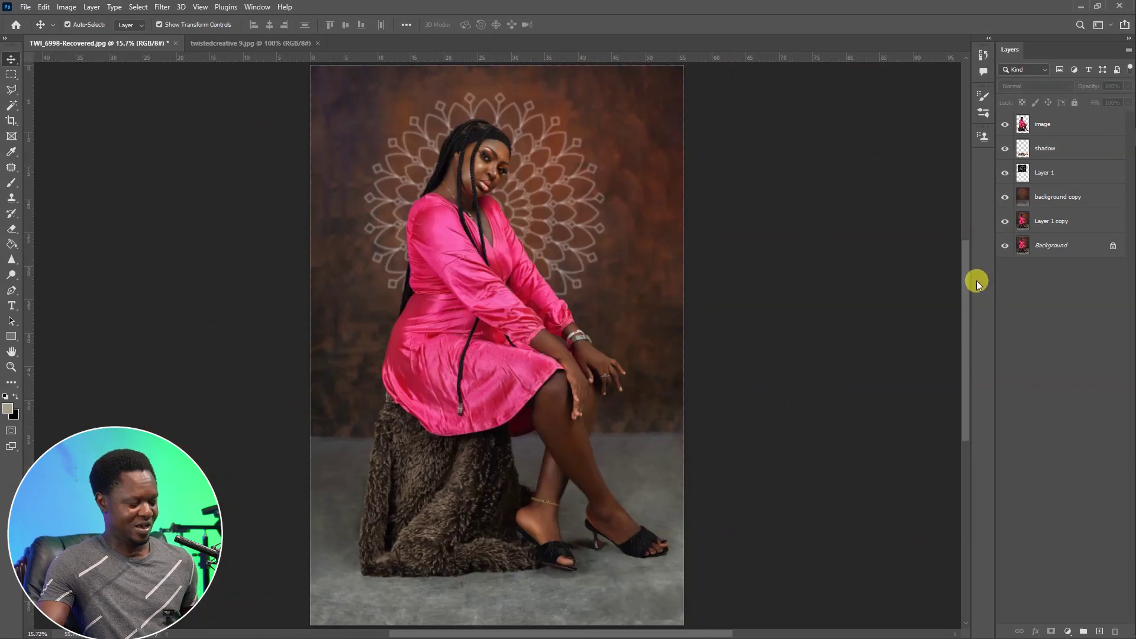
- Compare the finished portrait with the original several times by isolating the Background layer and restoring all layers
{"action": "left_click", "coordinate": [1004, 247], "text": "alt"}
{"action": "left_click", "coordinate": [1005, 248], "text": "alt"}
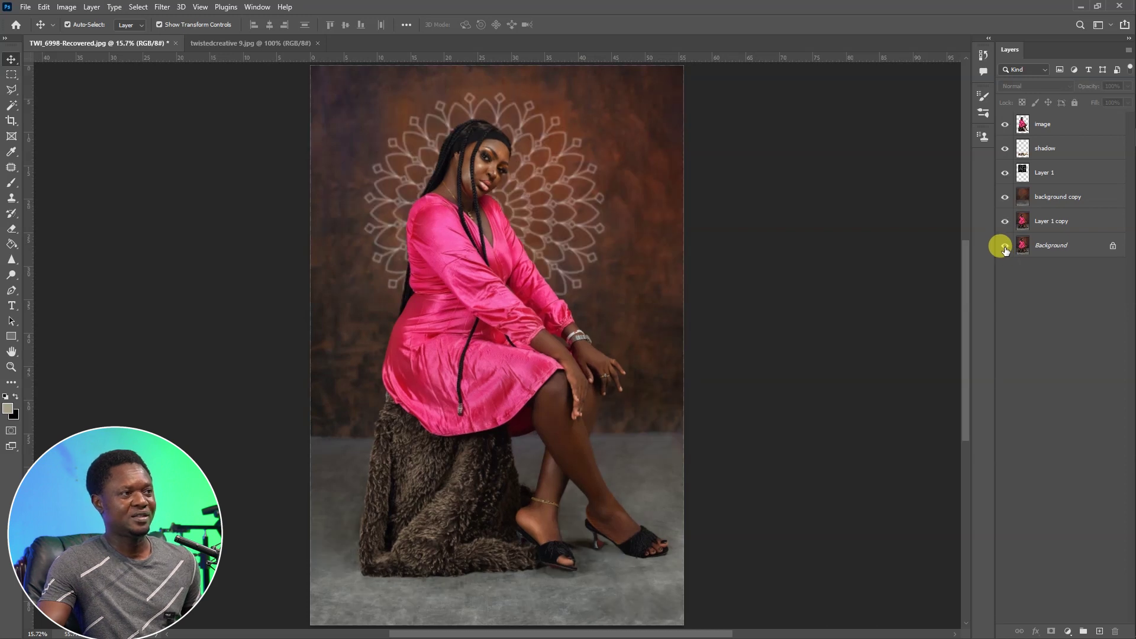
{"action": "left_click", "coordinate": [1004, 247], "text": "alt"}
{"action": "left_click", "coordinate": [1005, 248], "text": "alt"}
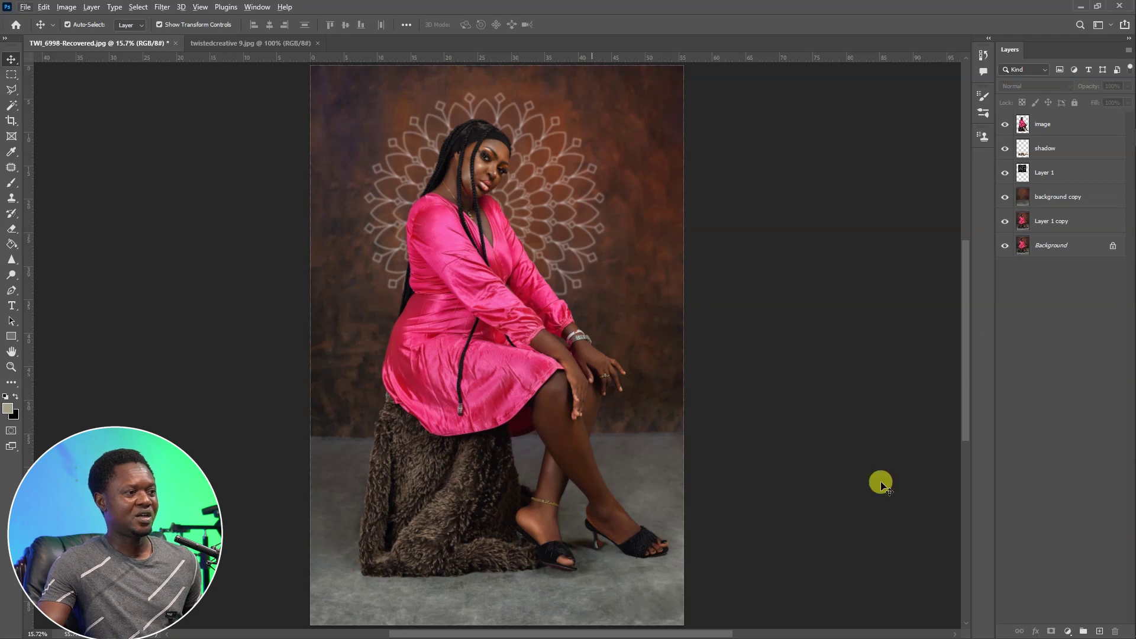
{"action": "left_click", "coordinate": [1004, 247], "text": "alt"}
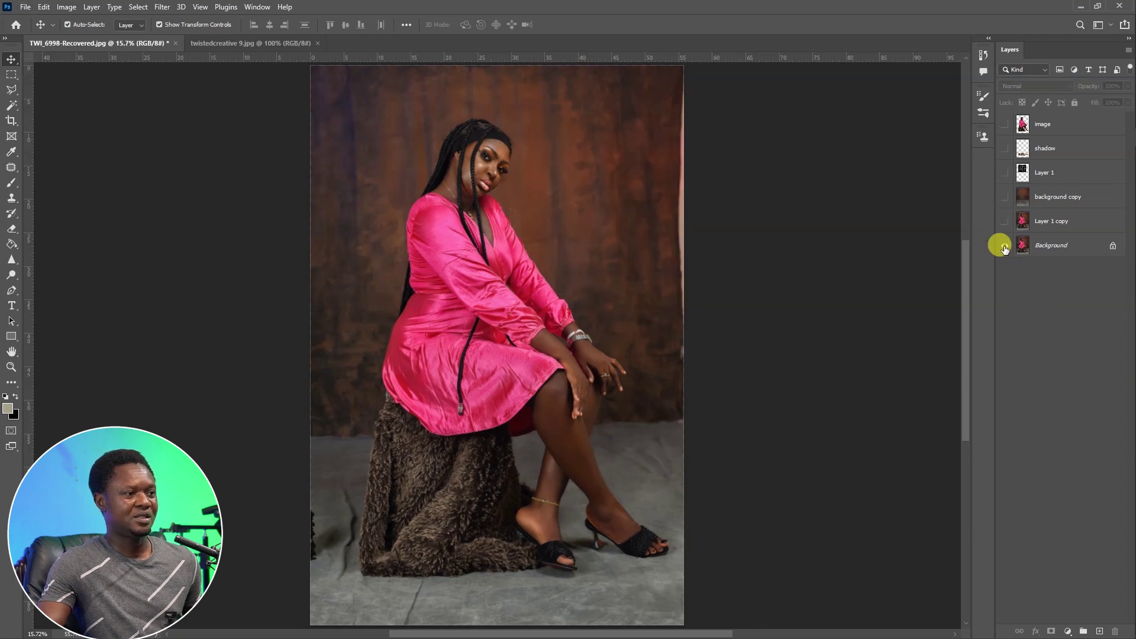
{"action": "left_click", "coordinate": [1005, 247], "text": "alt"}
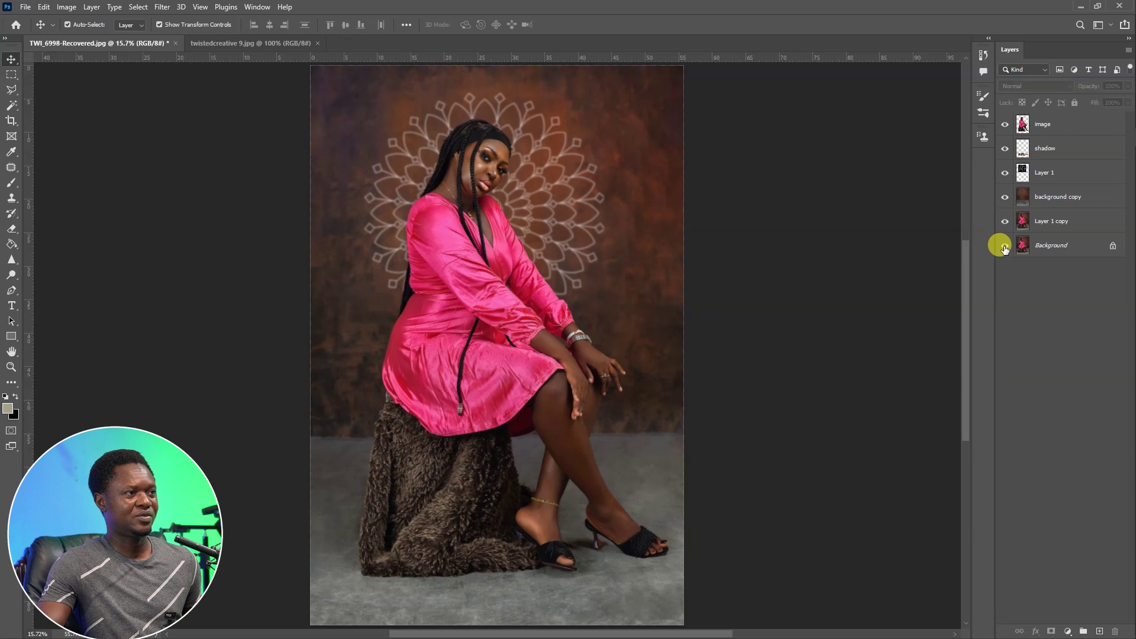
{"action": "left_click", "coordinate": [1004, 247], "text": "alt"}
{"action": "left_click", "coordinate": [1005, 248], "text": "alt"}
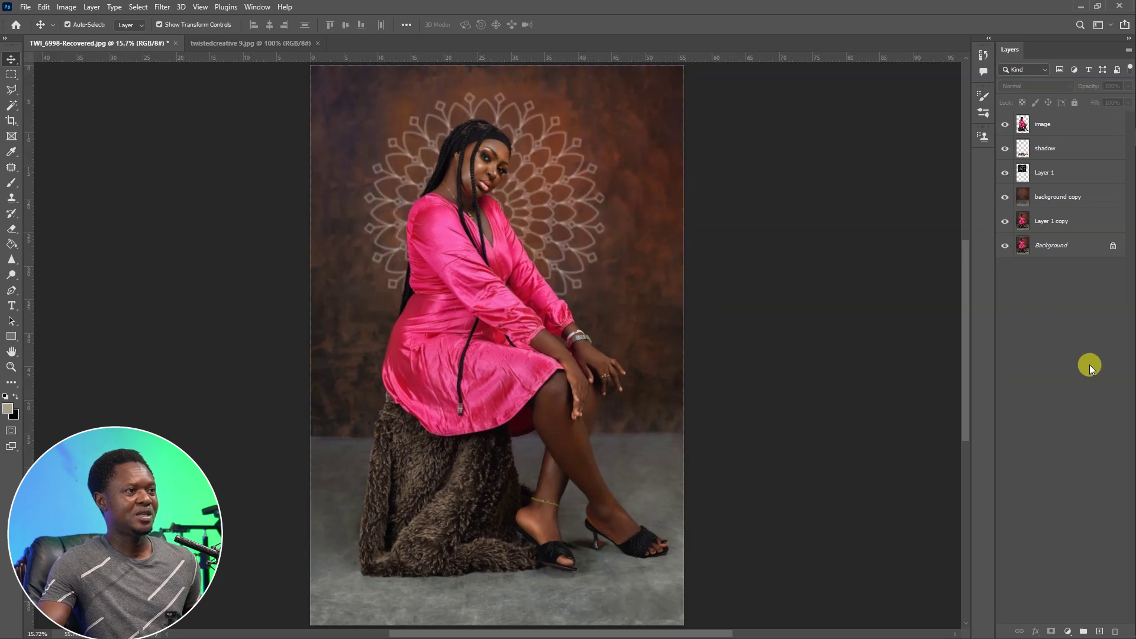